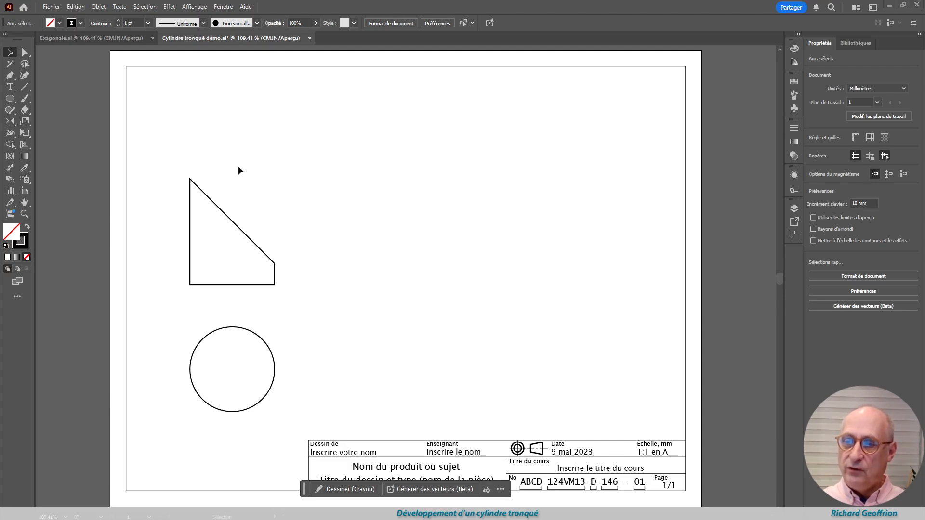
Place a copy of the top-view circle, rotated 45°, with its upper-left anchor on the apex of the truncated front view
drag(256, 339, 332, 144)
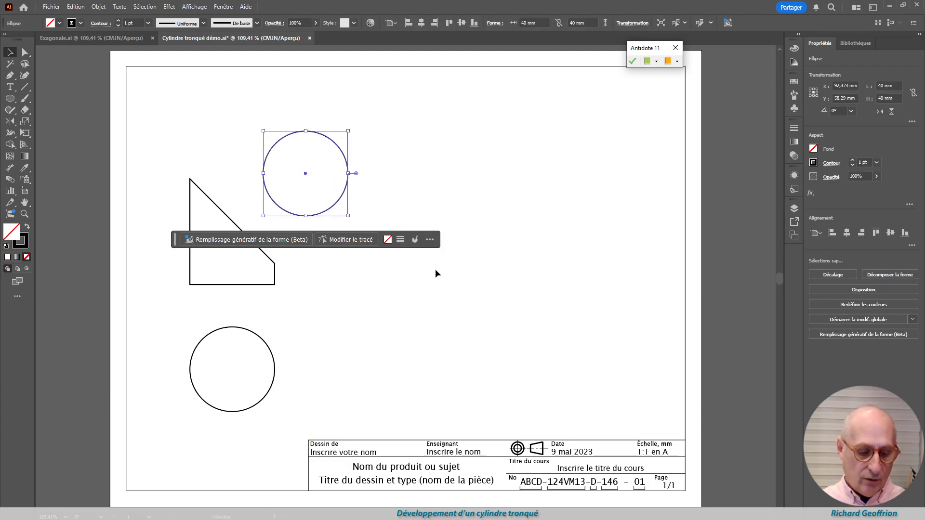
key(r)
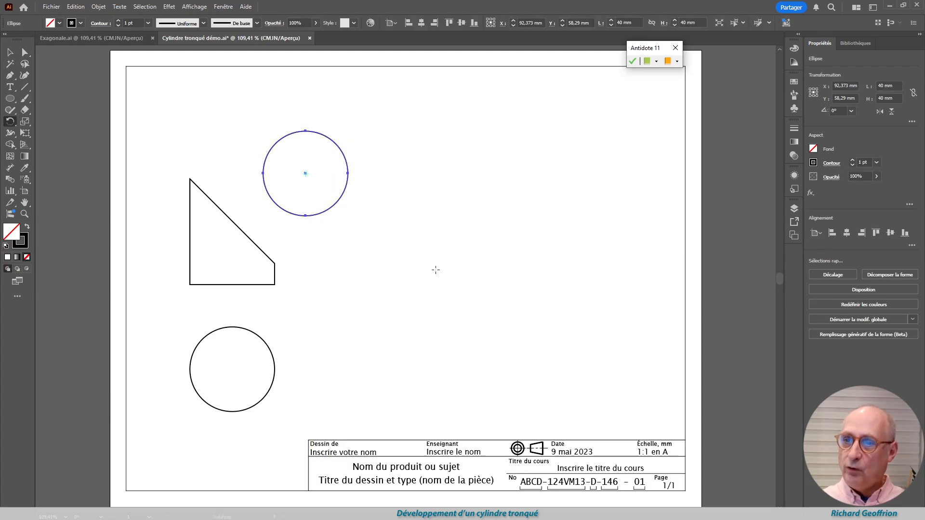
key(Return)
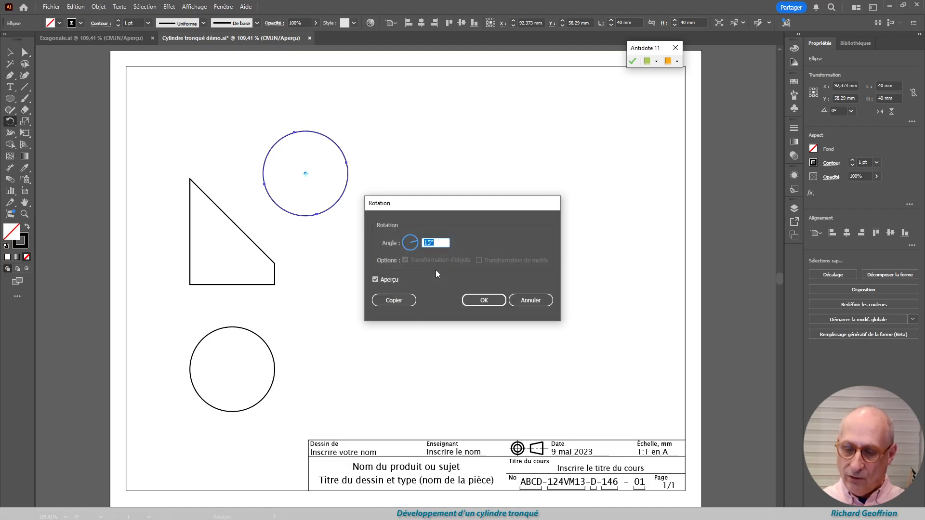
text(45)
key(Return)
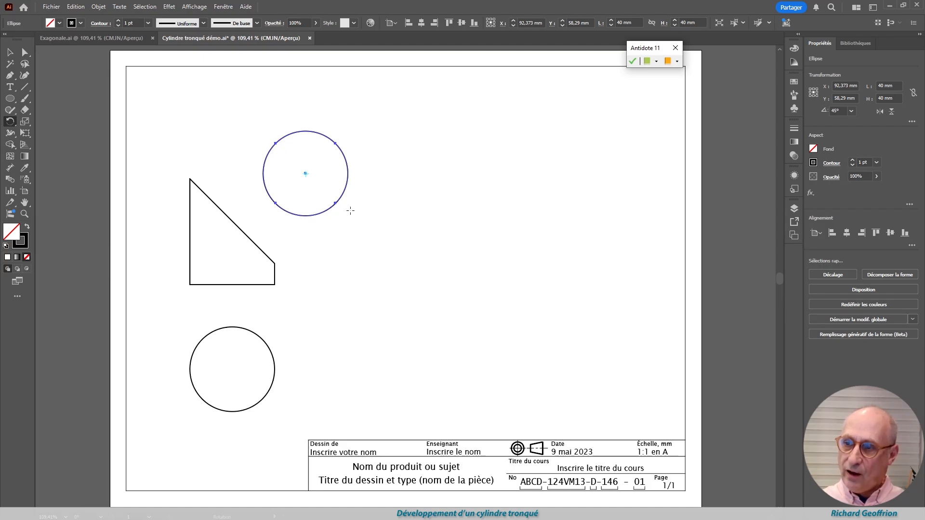
click(10, 52)
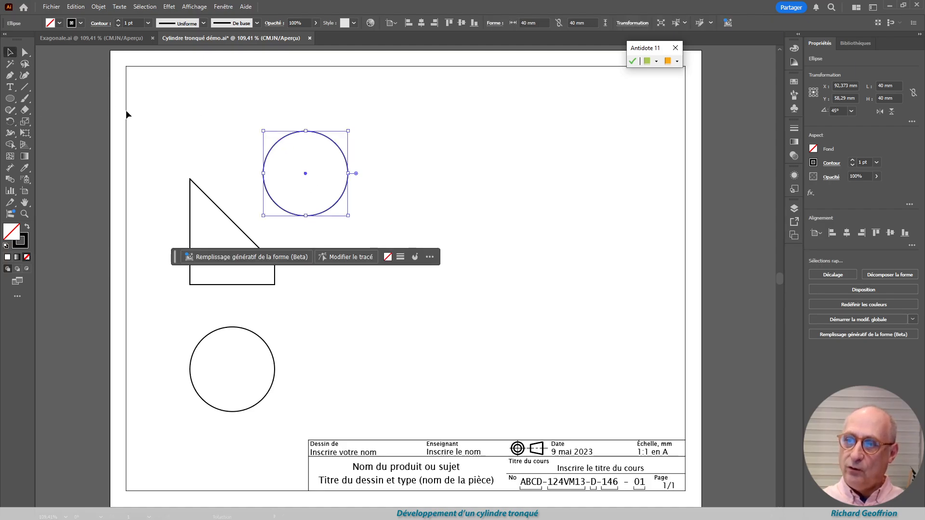
drag(275, 144, 191, 180)
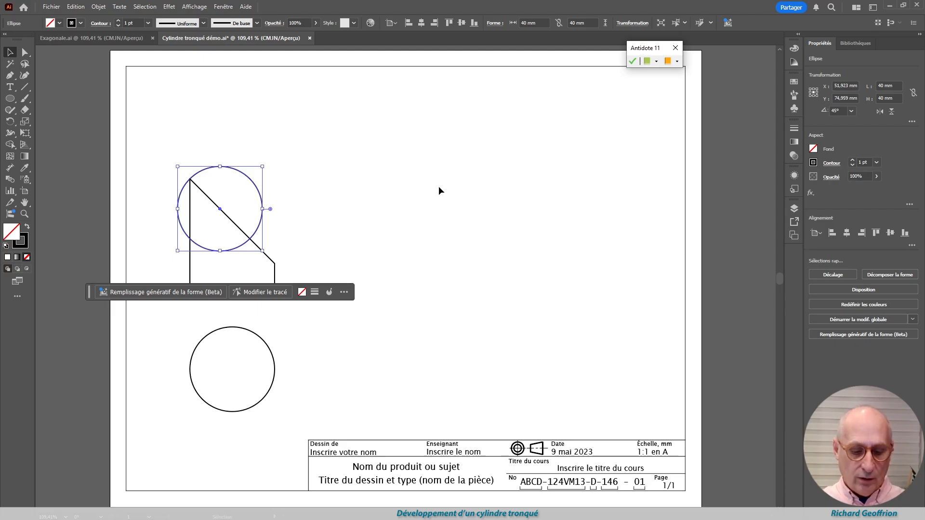
Change the inclination of the constraint axes in the general preferences
key(a)
key(ctrl+k)
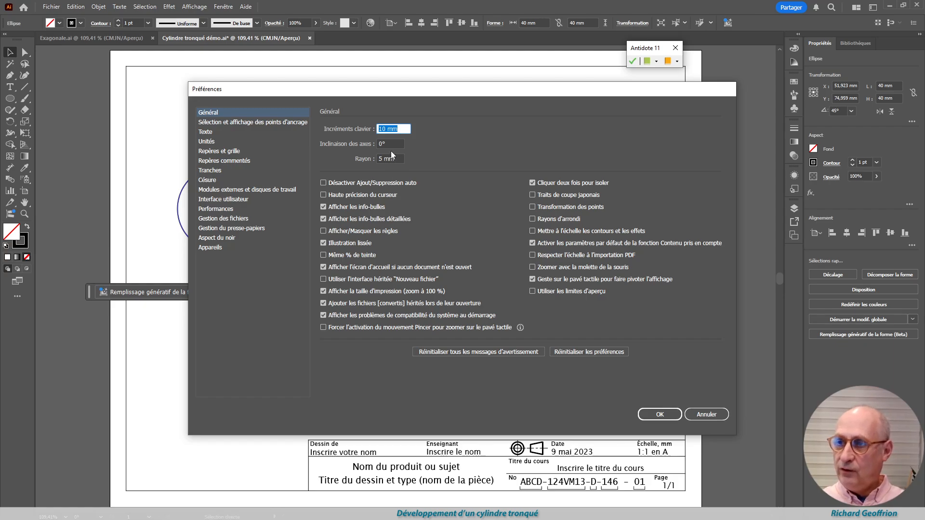
click(393, 141)
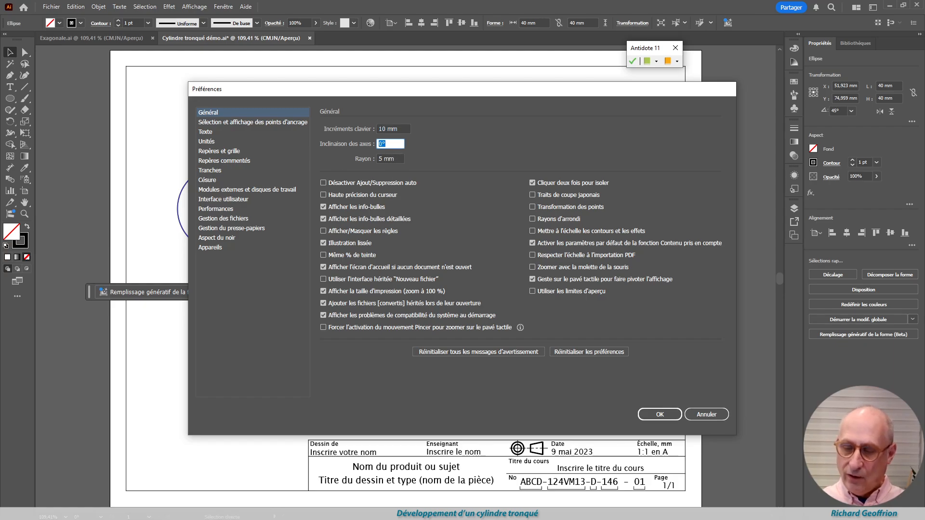
key(Return)
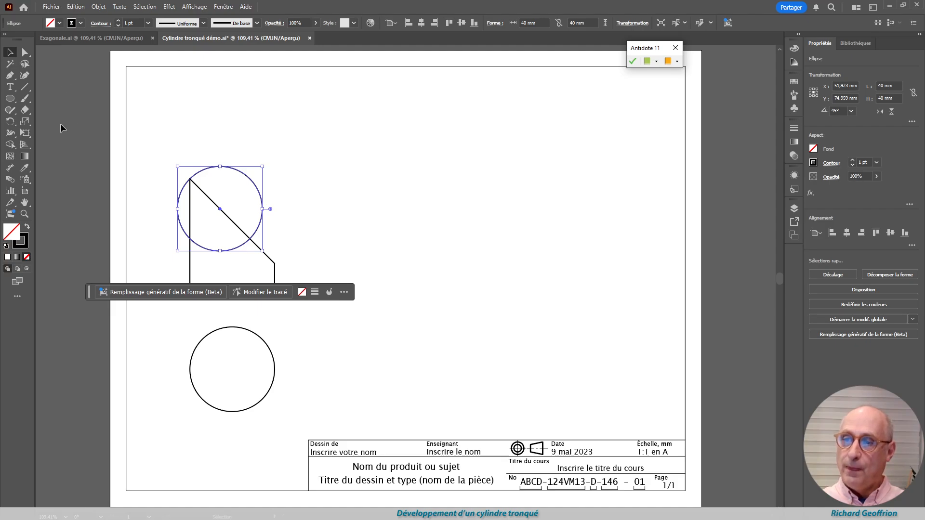
Stretch the rotated circle from the apex to the slanted edge's lower corner, and move the ellipse perpendicularly away to about X 86, Y 53 mm
click(23, 124)
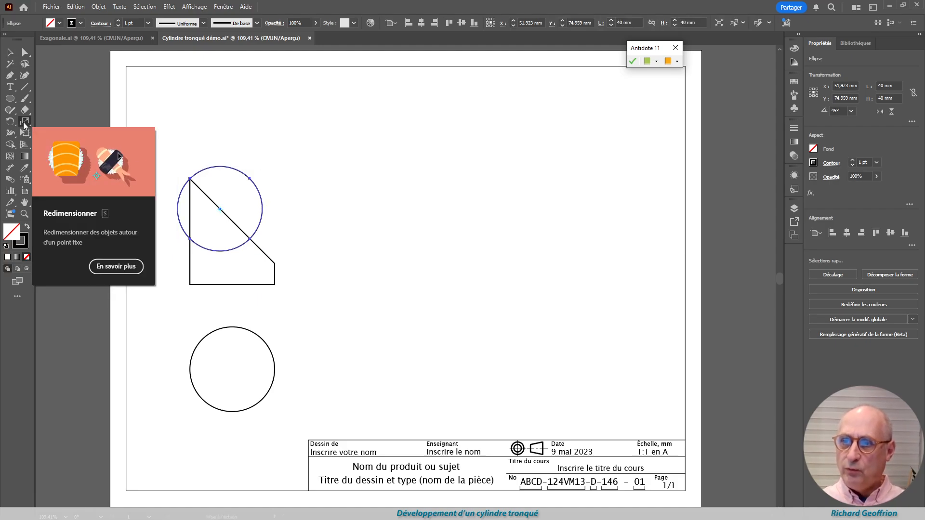
click(189, 178)
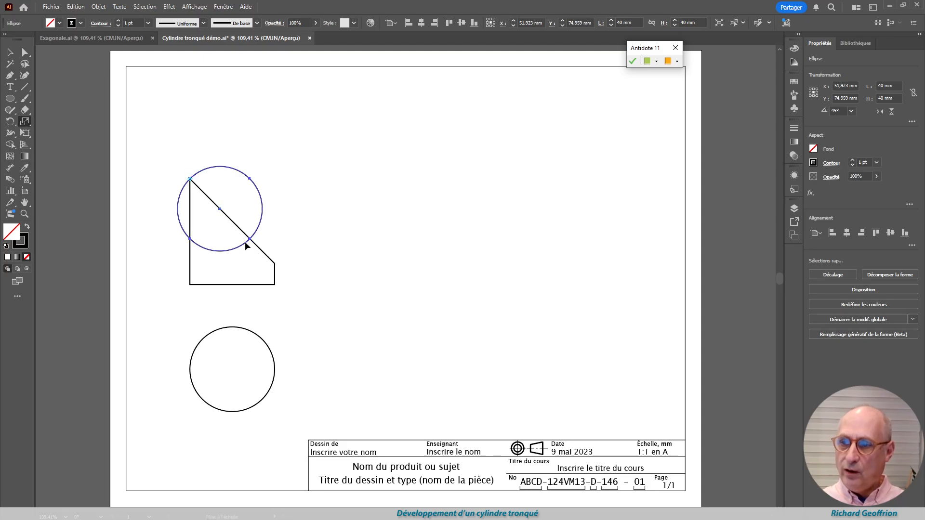
drag(249, 239, 276, 264)
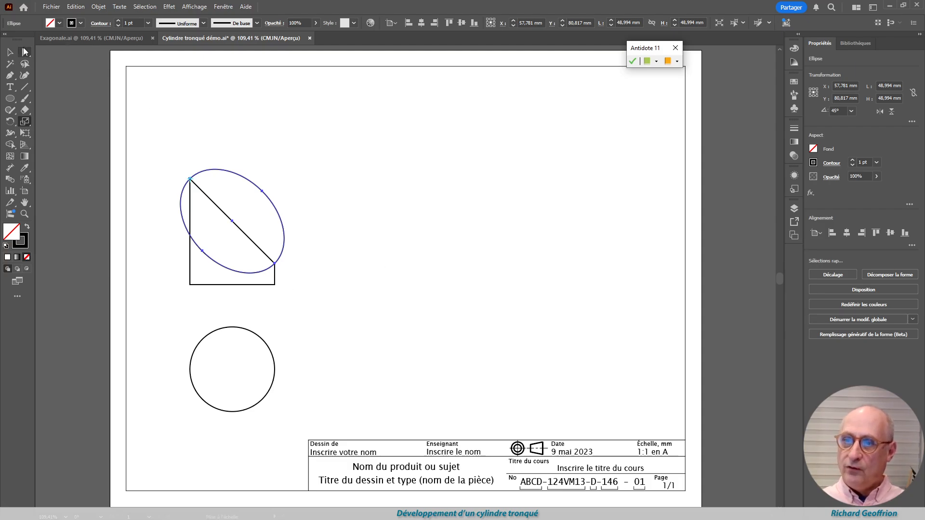
key(v)
click(297, 200)
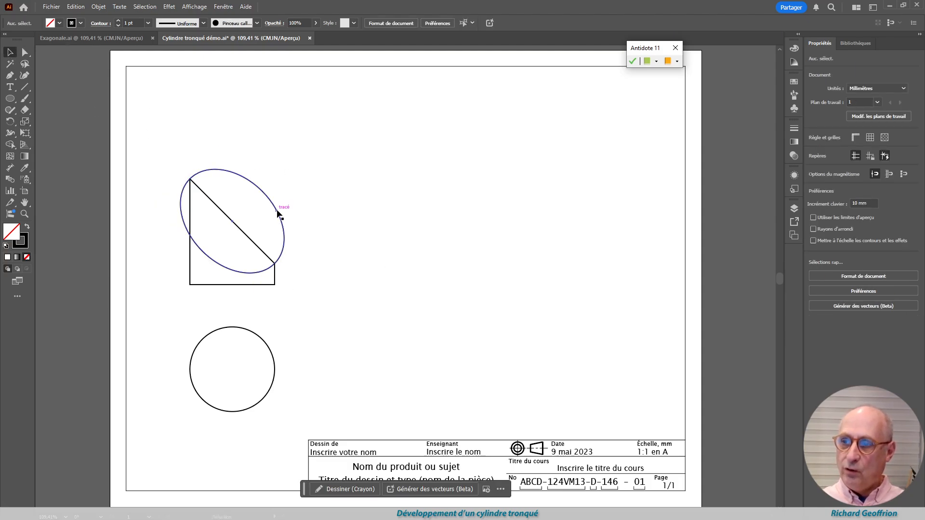
drag(279, 208, 332, 150)
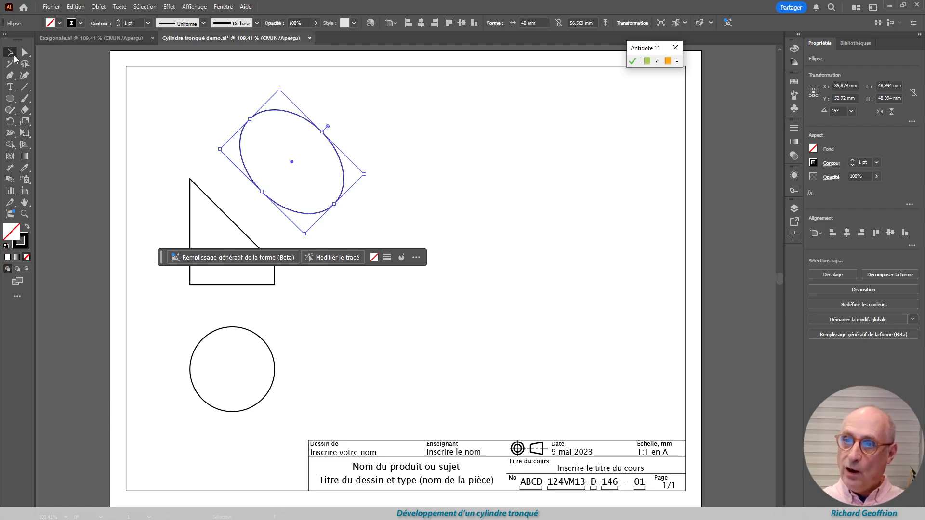
Draw 45° projection lines from both base corners towards the upper right, and a third along the ellipse's long axis from its upper-left anchor
click(29, 92)
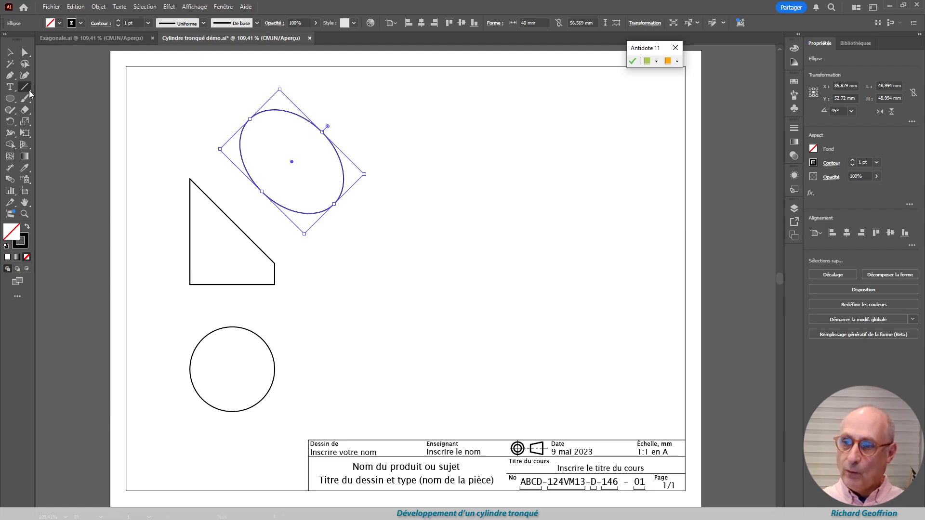
drag(274, 285, 448, 131)
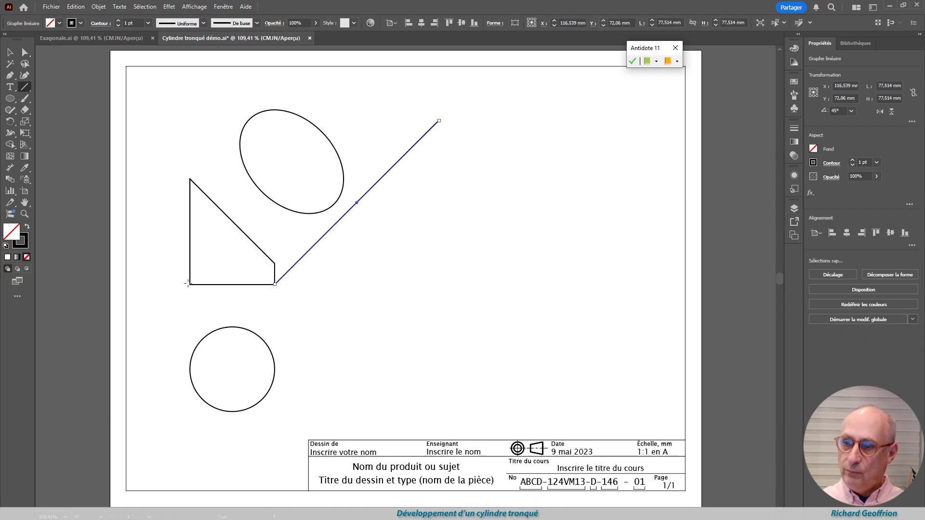
drag(189, 285, 403, 105)
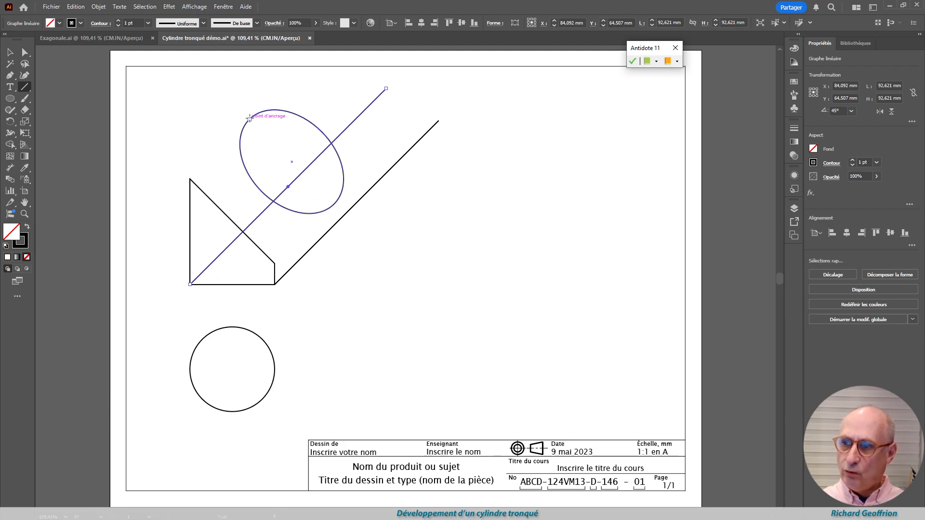
mouse_move(249, 118)
mouse_down()
mouse_move(343, 223)
mouse_move(395, 249)
mouse_up()
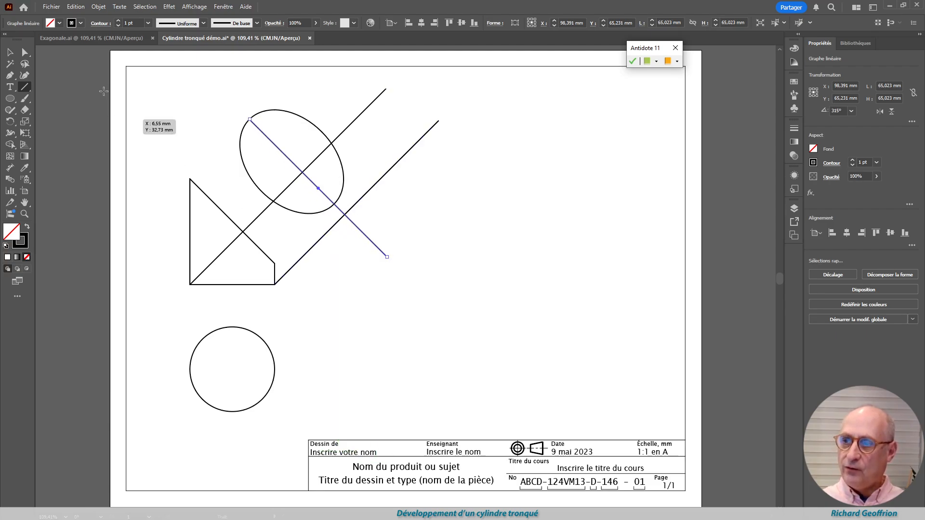
Convert the three diagonal projection lines into guides
key(v)
drag(356, 88, 394, 260)
key(a)
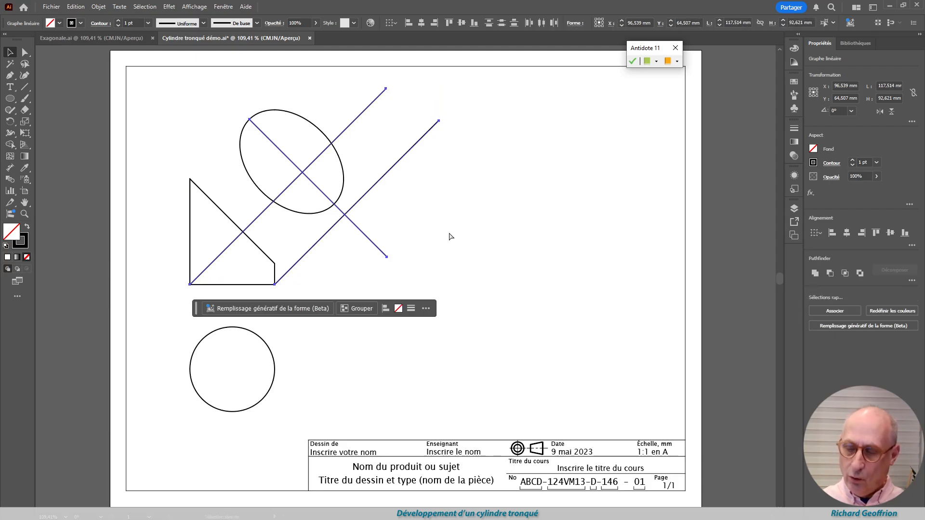
key(ctrl+5)
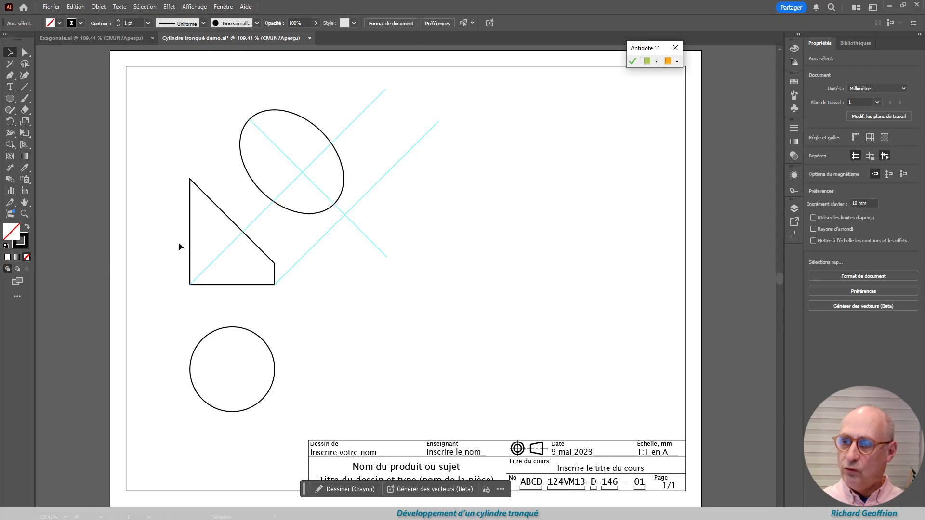
Place another copy of the top-view circle, rotated 45°, with its upper-left anchor on the guide intersection inside the ellipse
drag(265, 342, 471, 189)
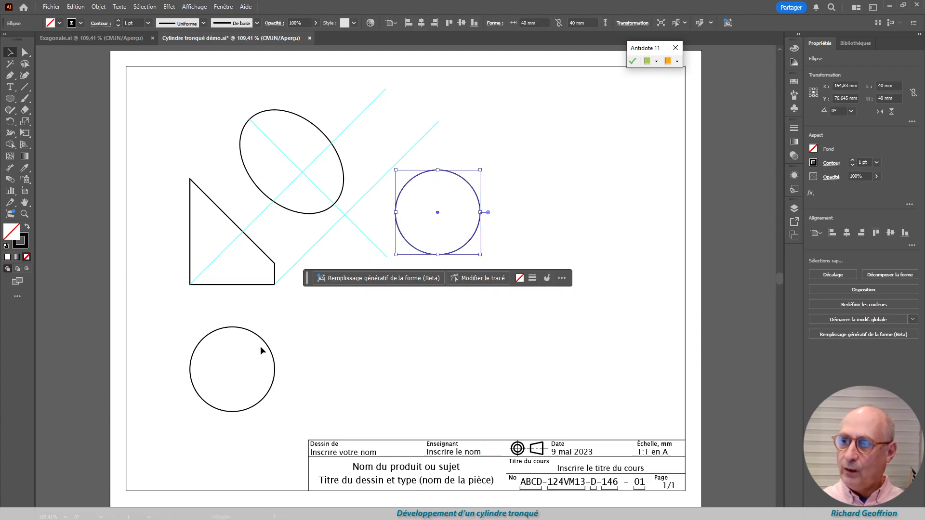
key(r)
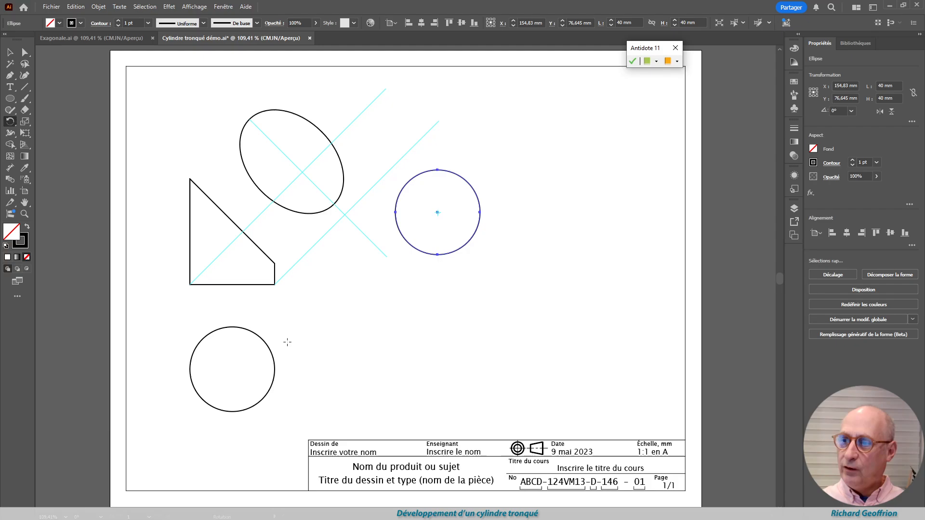
key(Return)
key(Return)
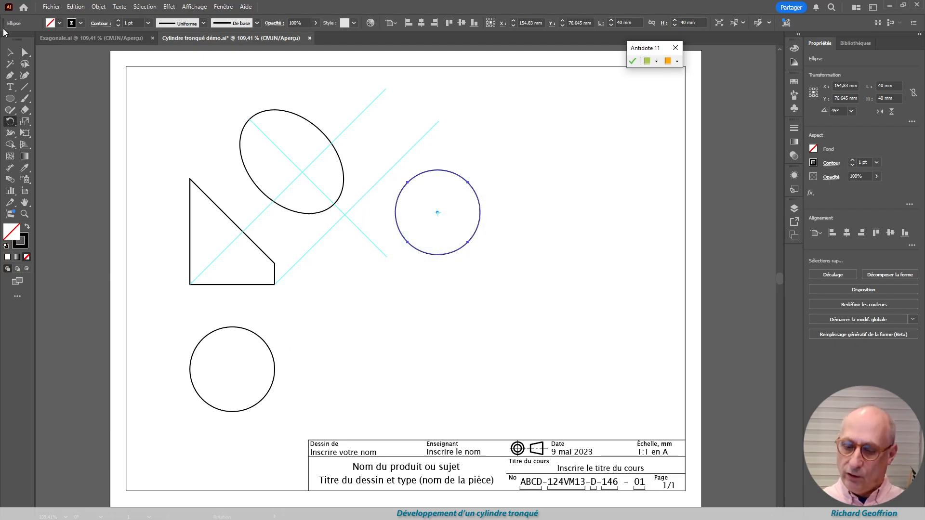
click(10, 53)
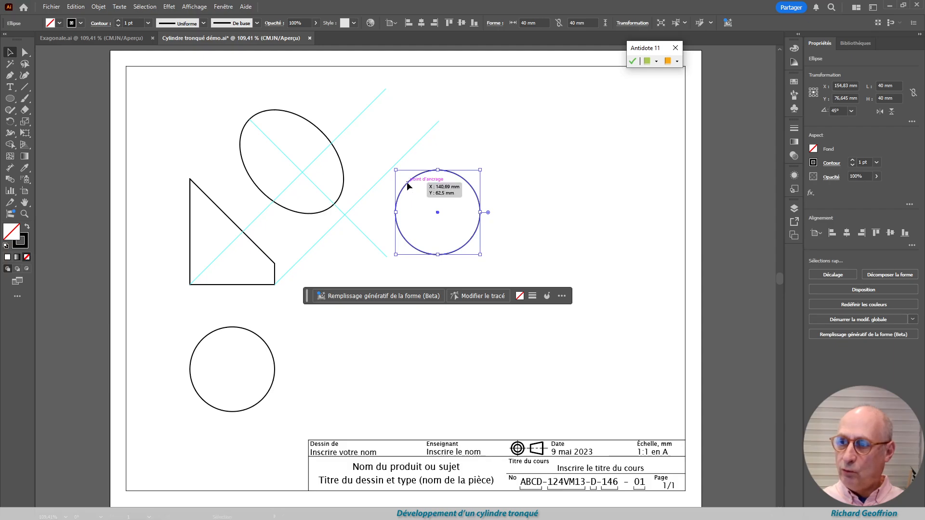
drag(408, 185, 303, 174)
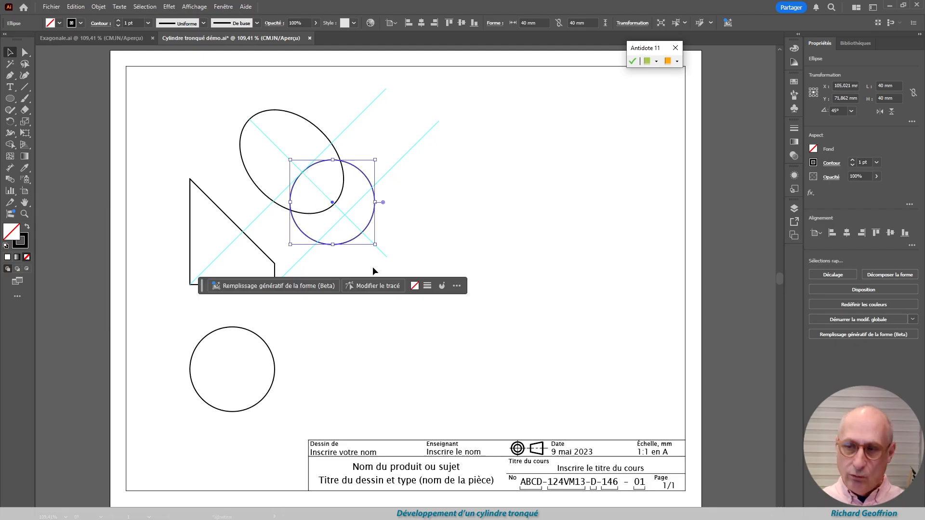
Scale the new circle along the axis guide from its upper-left anchor so its opposite anchor meets the lower guide intersection
key(s)
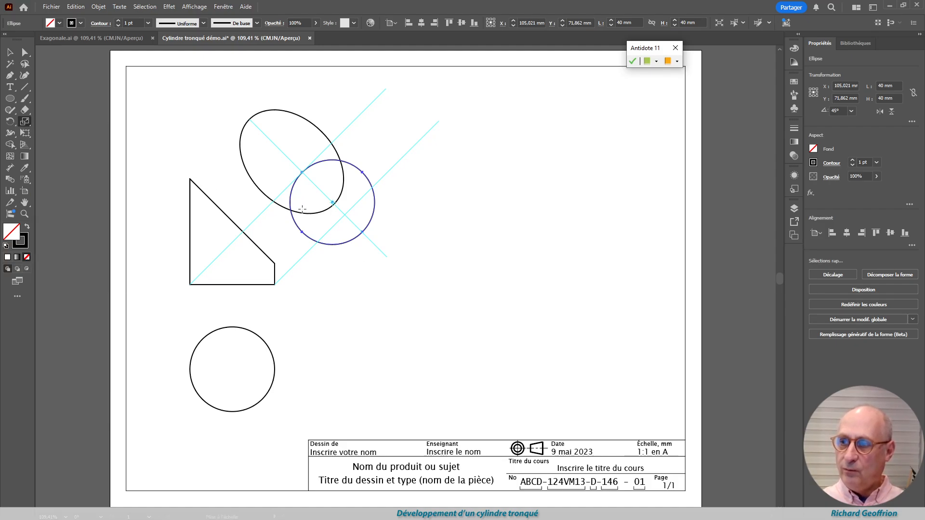
click(302, 172)
drag(363, 232, 347, 218)
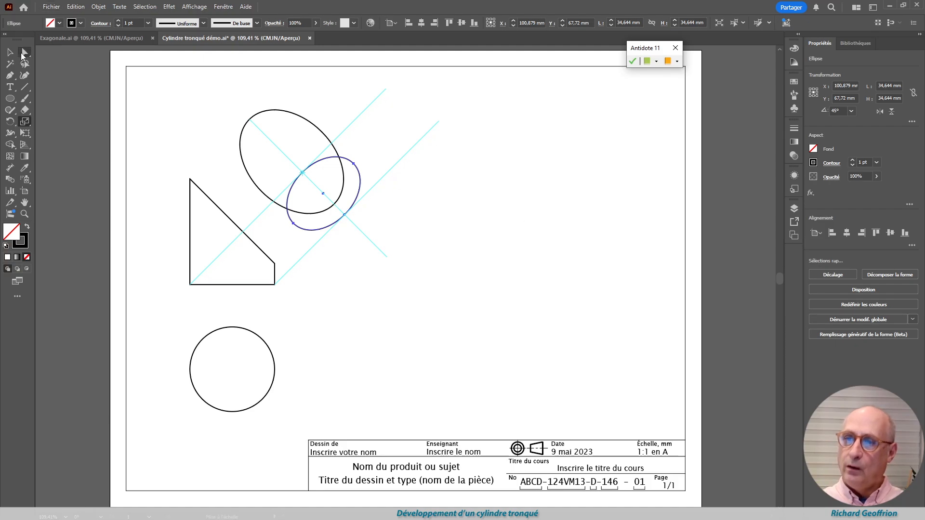
click(10, 53)
click(419, 217)
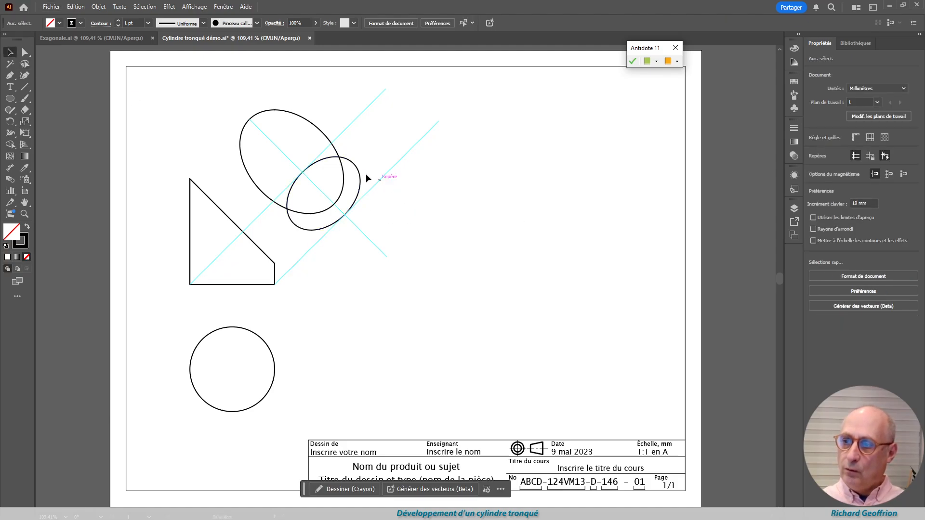
Remove the upper-left half of the smaller ellipse by deleting its anchor, and align the remaining arc with the lower guide intersection
drag(362, 176, 507, 227)
key(a)
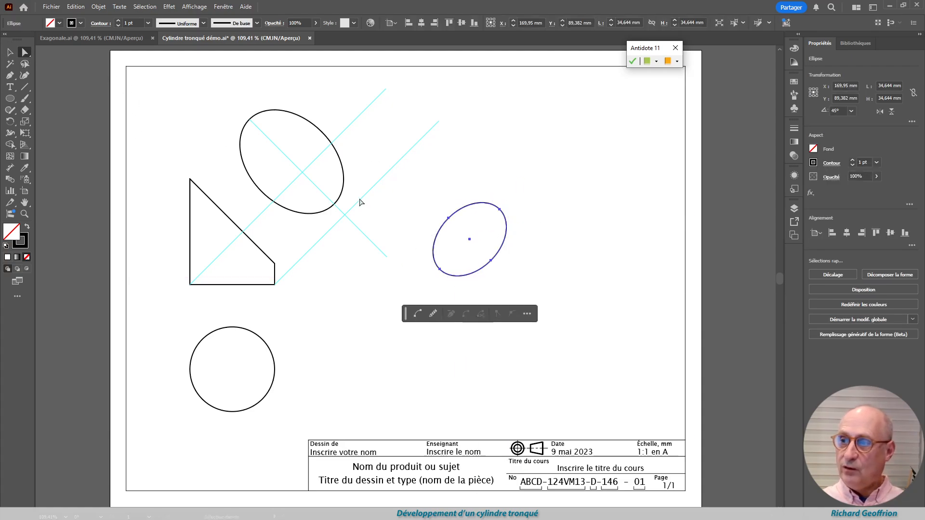
mouse_move(425, 193)
mouse_down()
mouse_move(466, 243)
mouse_move(429, 186)
mouse_up()
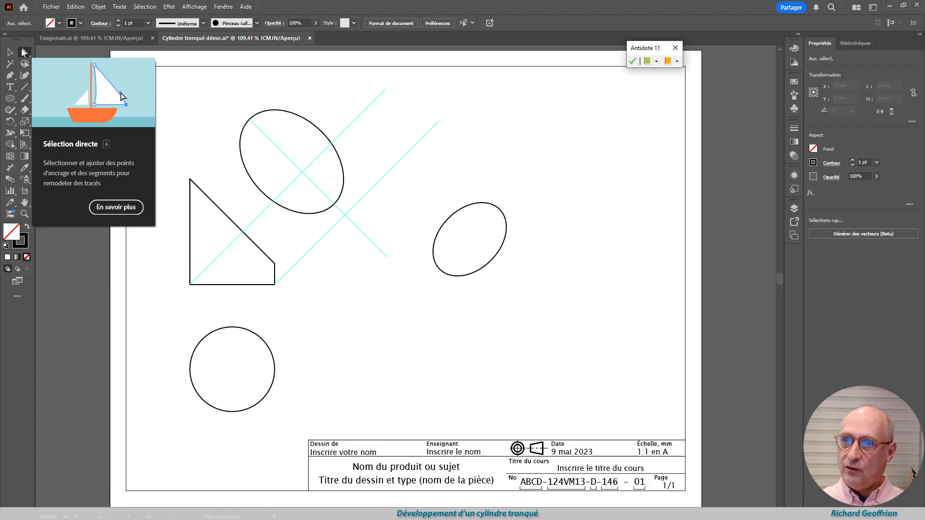
click(24, 52)
drag(427, 202, 472, 243)
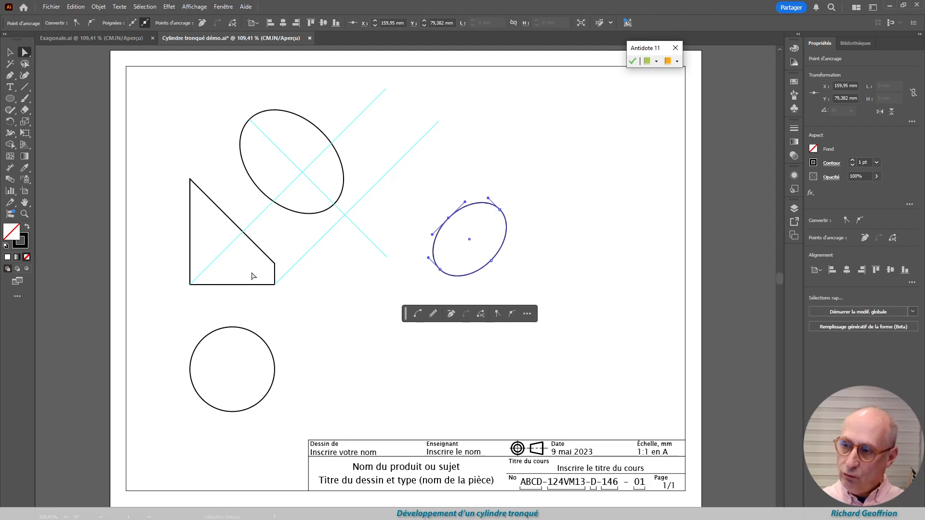
key(Delete)
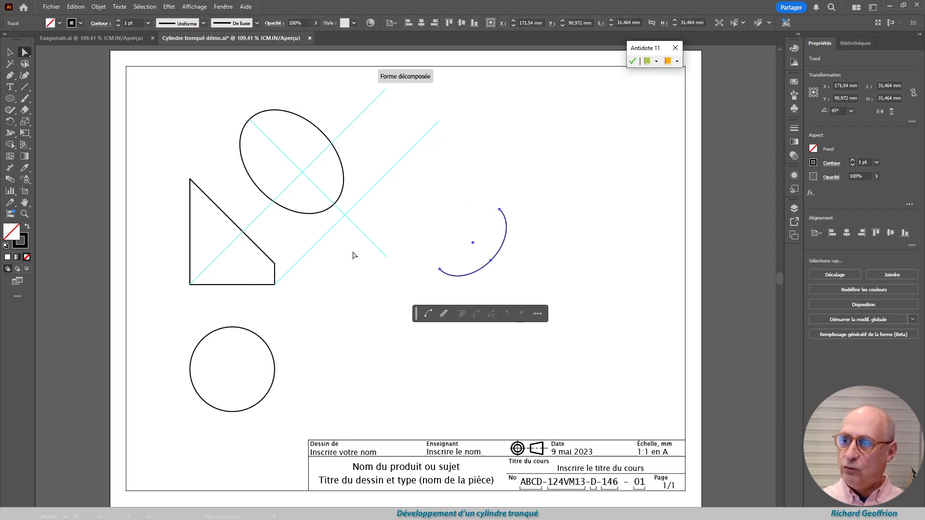
drag(494, 266, 345, 220)
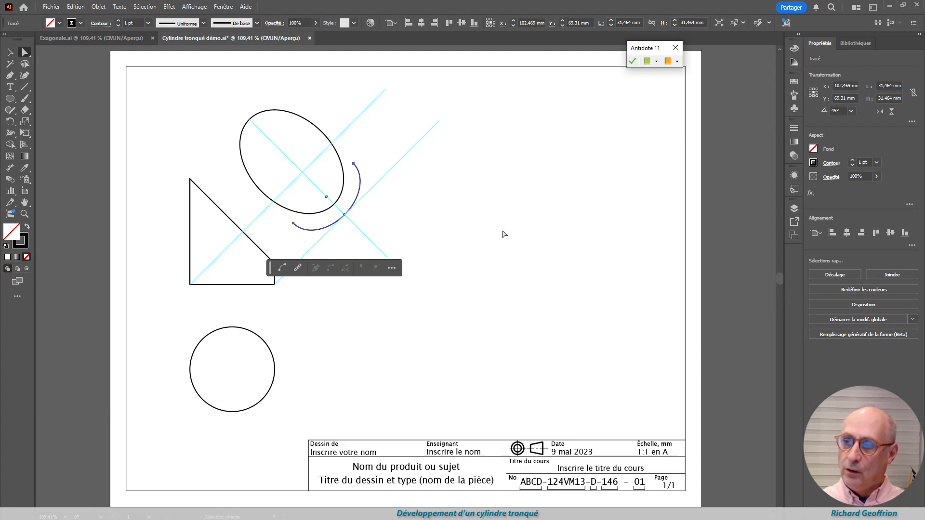
Draw two straight edges joining the ellipse's side anchors to the matching ends of the lower arc, and clear the selection
click(26, 87)
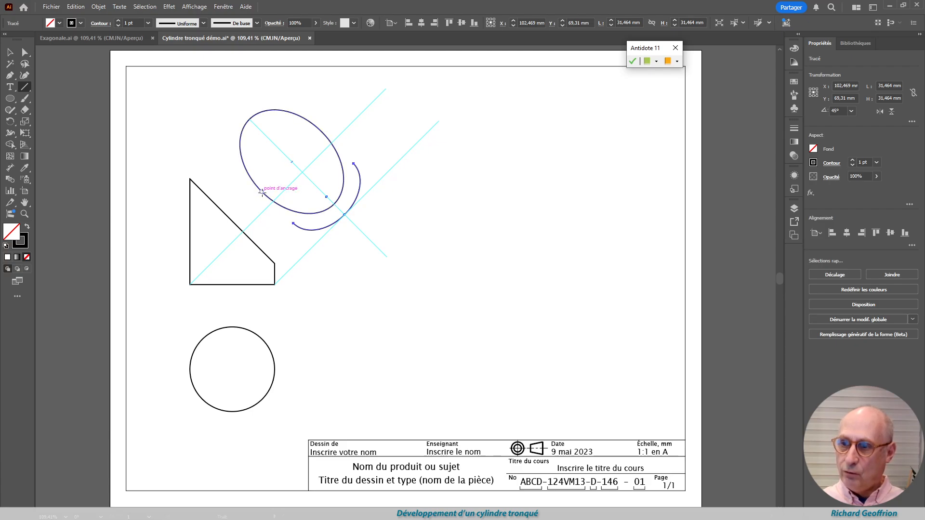
drag(262, 193, 294, 223)
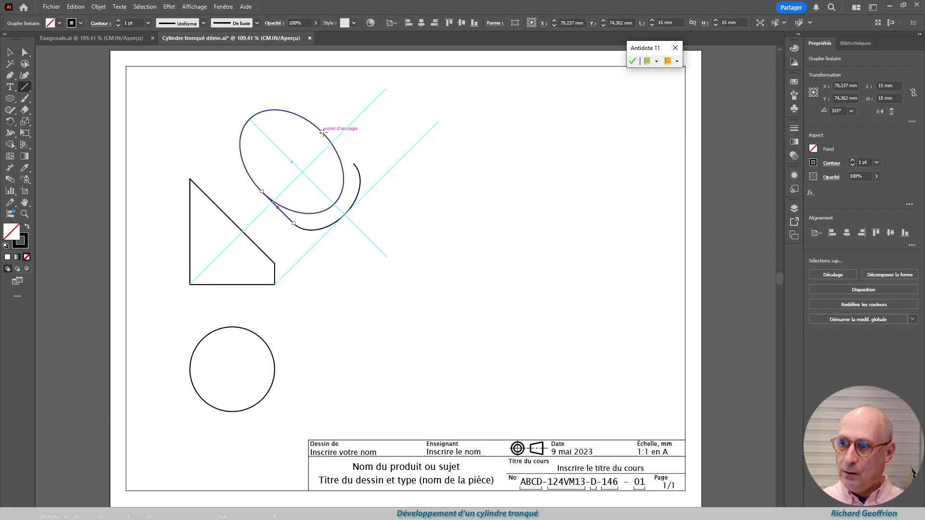
drag(322, 131, 353, 164)
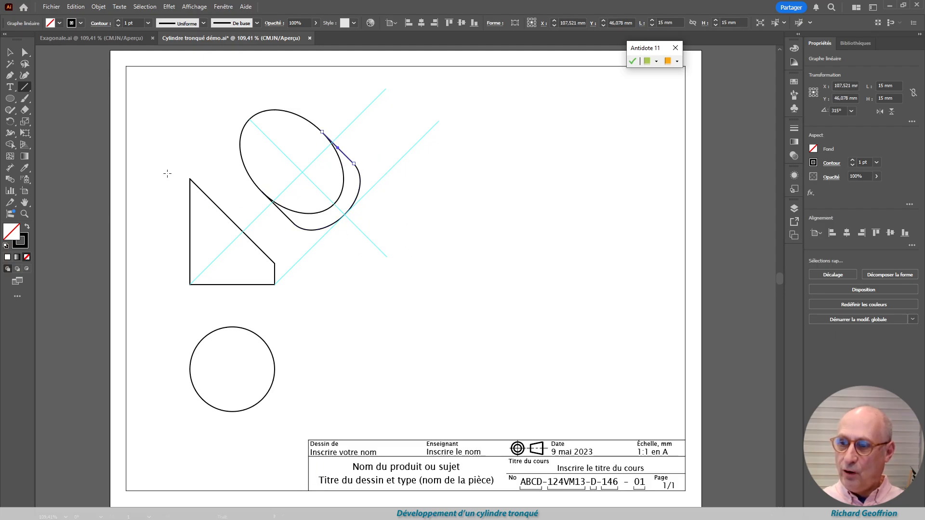
click(10, 52)
click(446, 223)
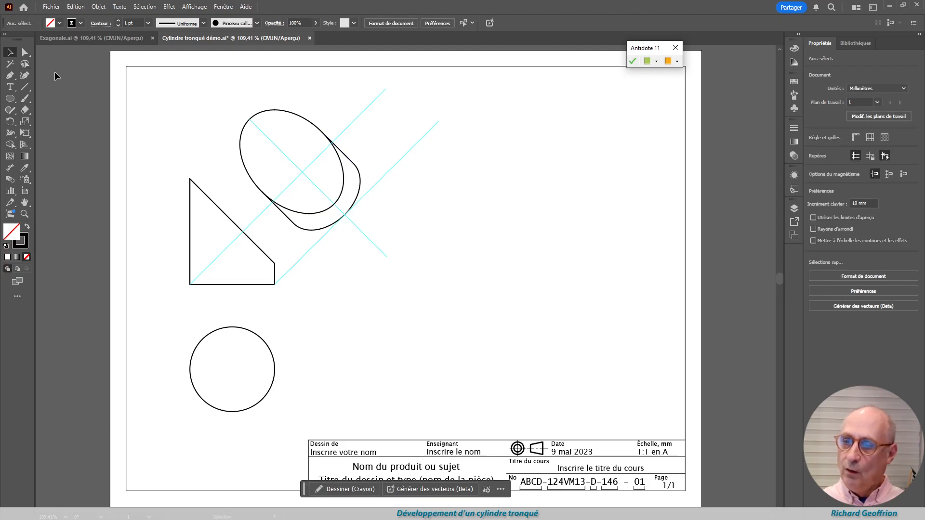
Draw a horizontal line about 163 mm long beside the front view, level with its base
click(25, 87)
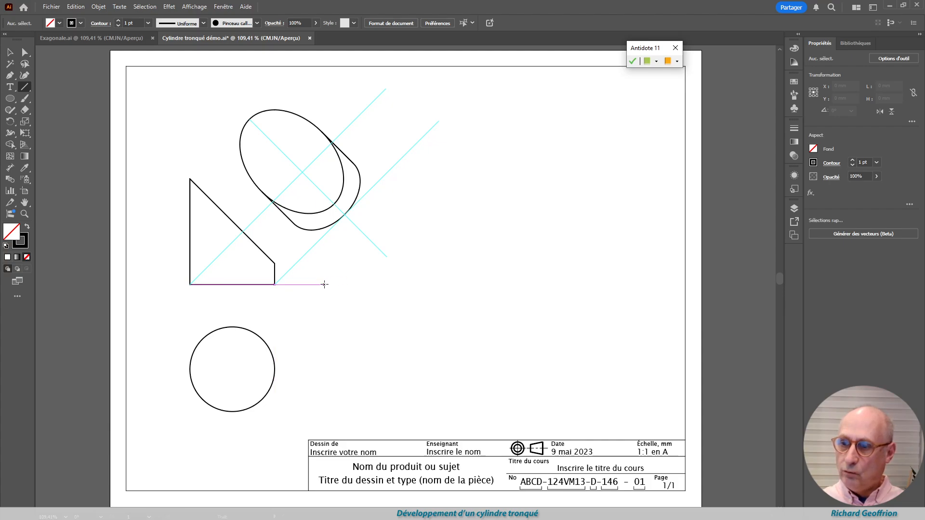
drag(324, 286, 668, 284)
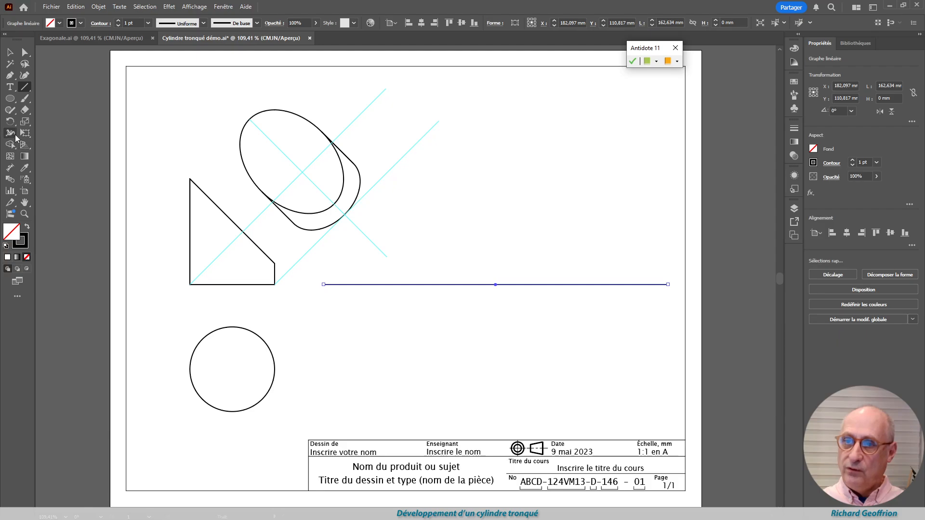
Add a radius dimension to the top-view circle, placing its text outside the circle's upper-right edge
click(11, 169)
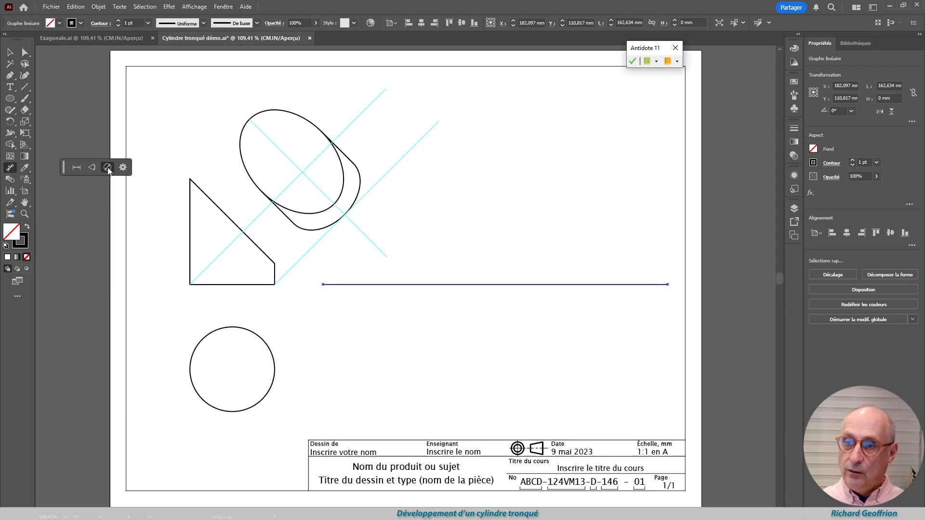
click(107, 167)
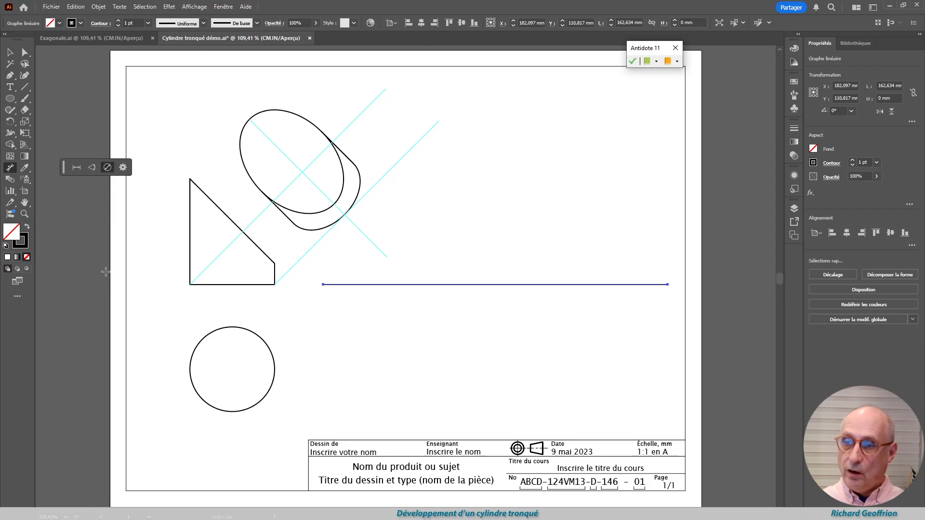
click(266, 342)
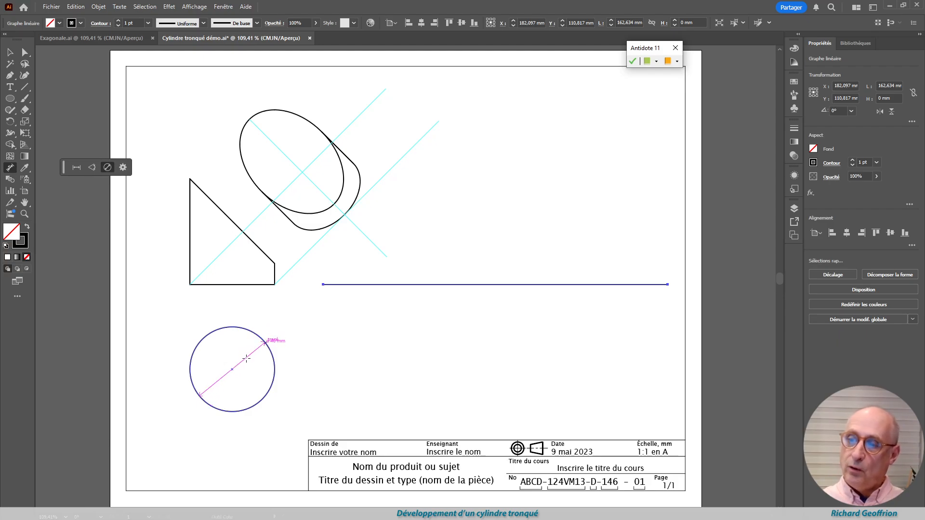
click(311, 323)
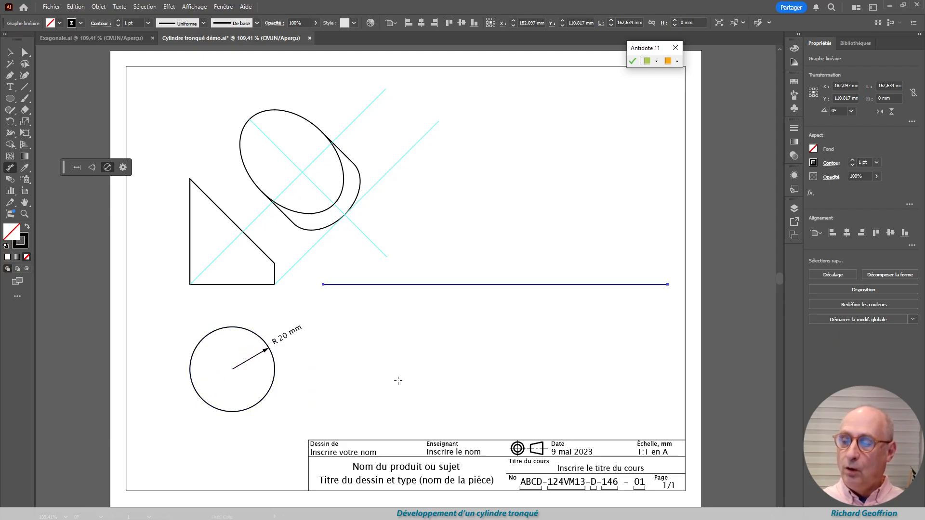
click(10, 52)
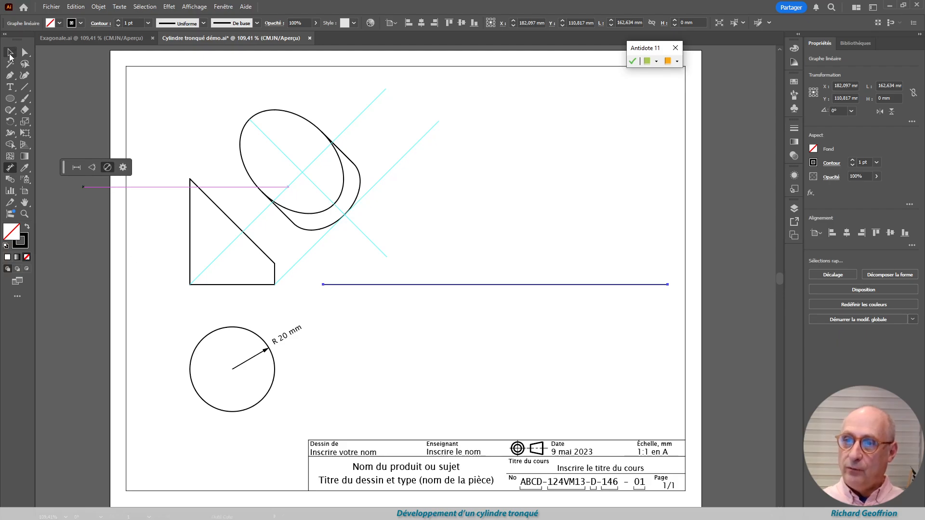
click(356, 322)
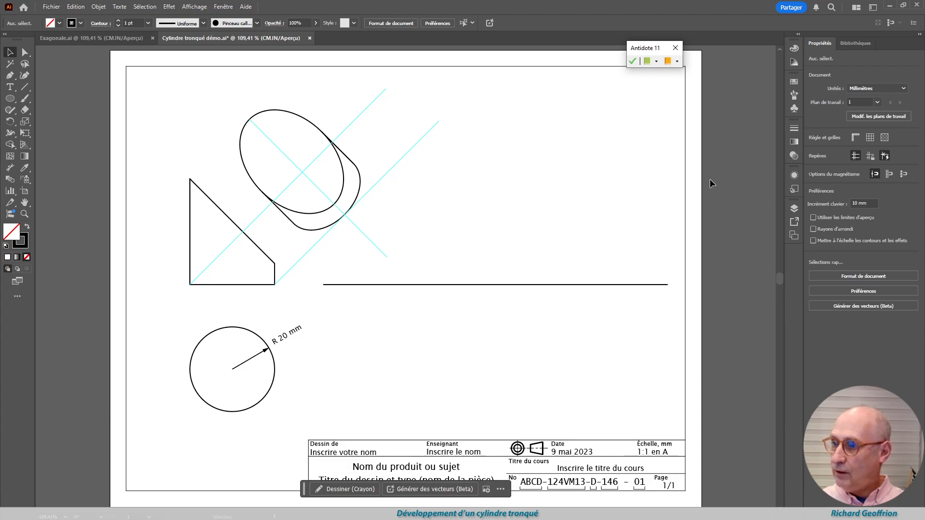
Bring the circumference formula group C = 2πr from the pasteboard onto the sheet beside the top-view circle
drag(757, 305, 758, 415)
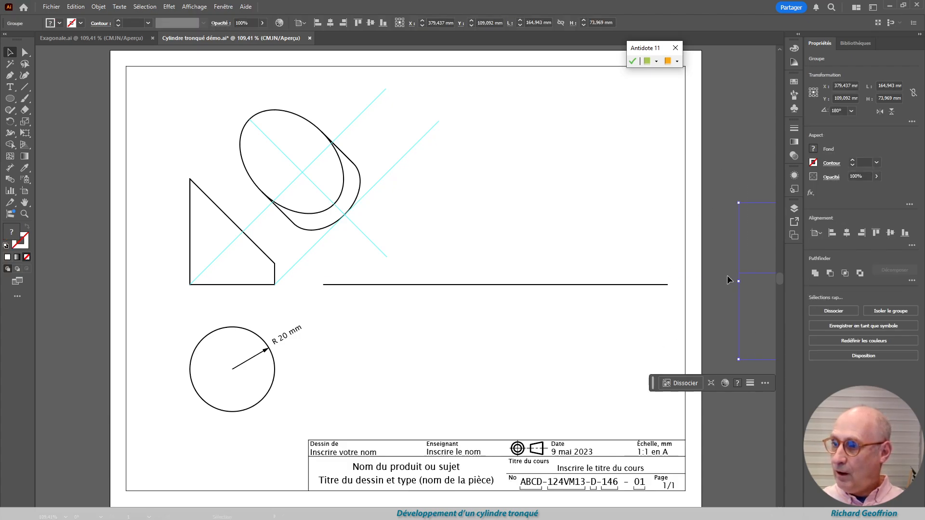
drag(740, 315, 656, 351)
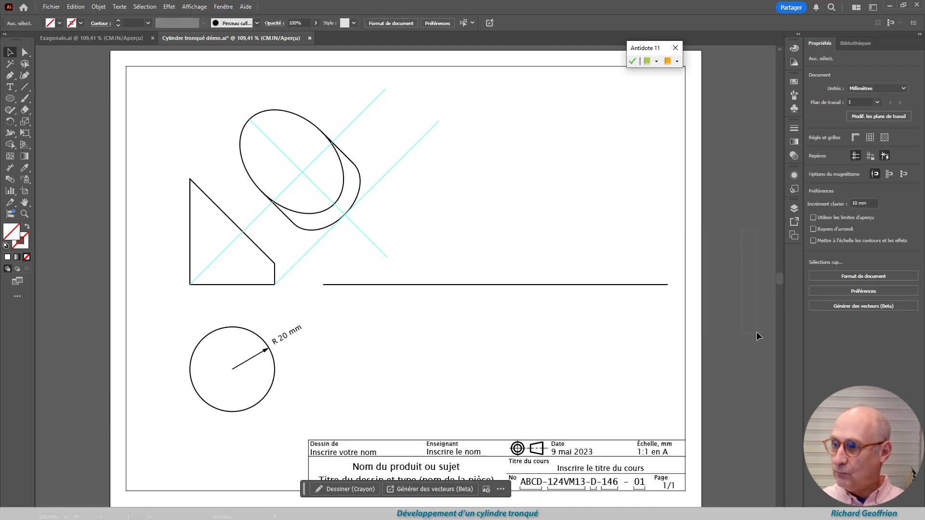
drag(756, 331, 304, 349)
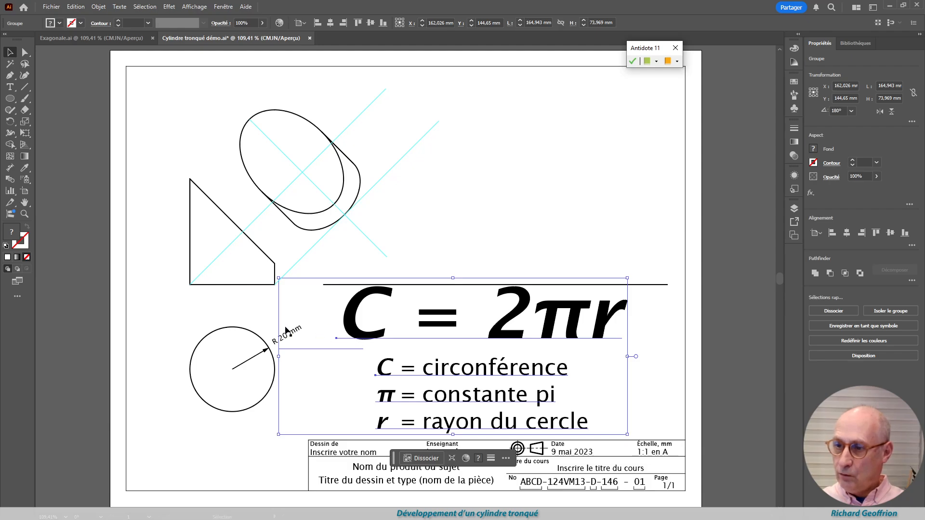
Return the circumference formula group to the pasteboard, undoing the move that also shifted the radius dimension
drag(279, 306, 758, 333)
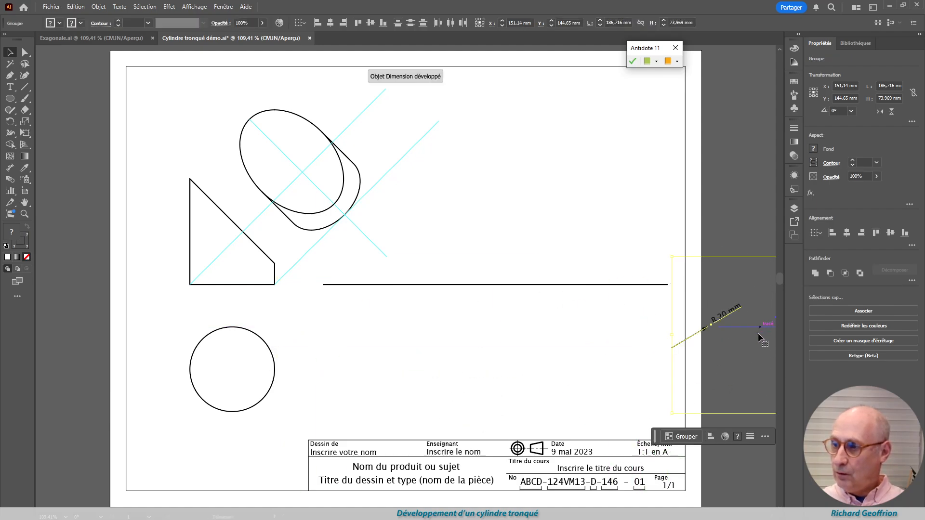
key(ctrl+z)
key(ctrl+z)
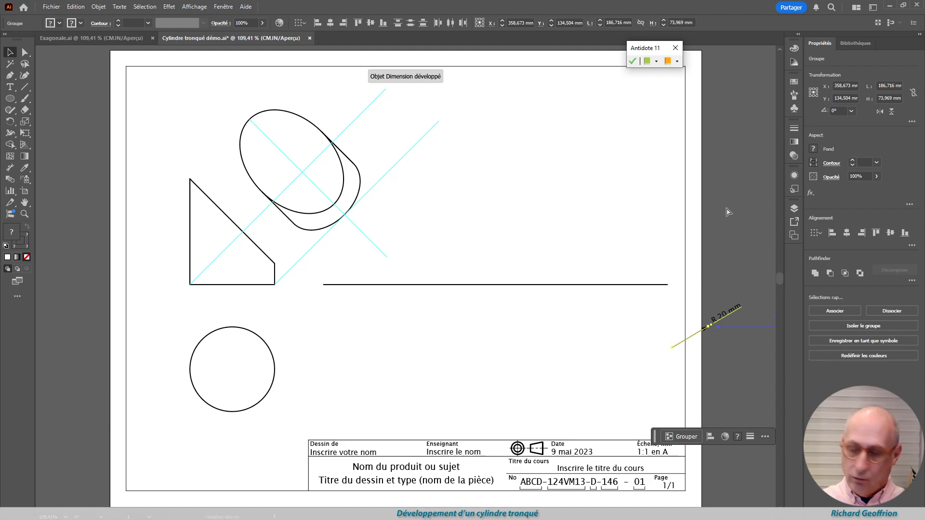
click(530, 184)
drag(319, 349, 759, 345)
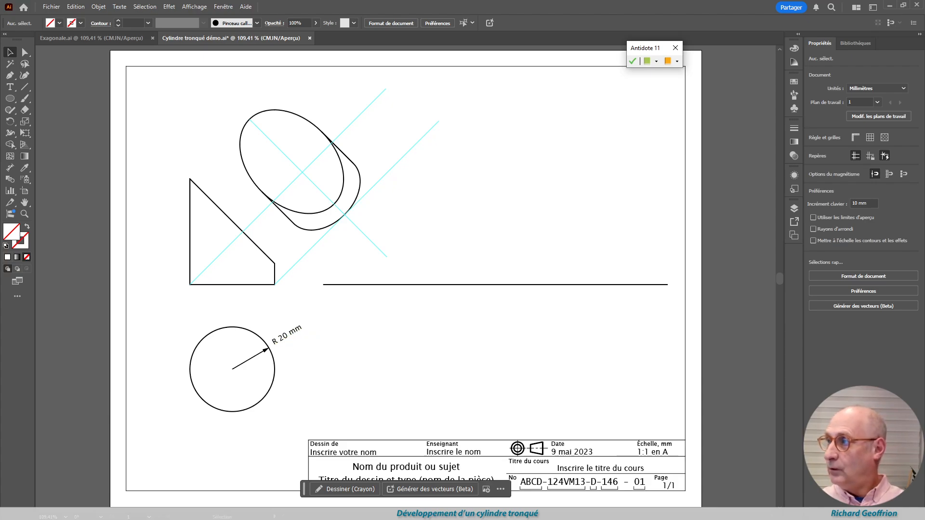
Switch to the Calculator and compute the circle's circumference as 2 × π × 20
drag(523, 181, 349, 37)
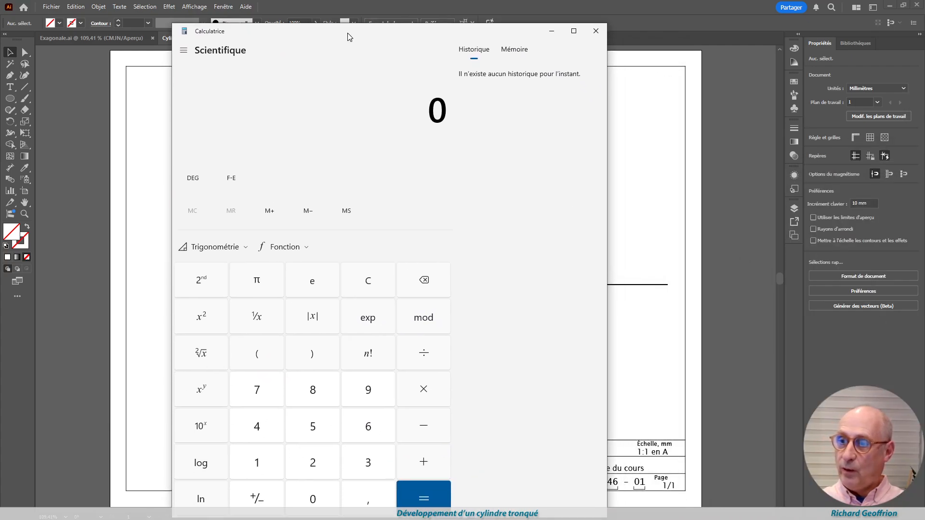
click(258, 284)
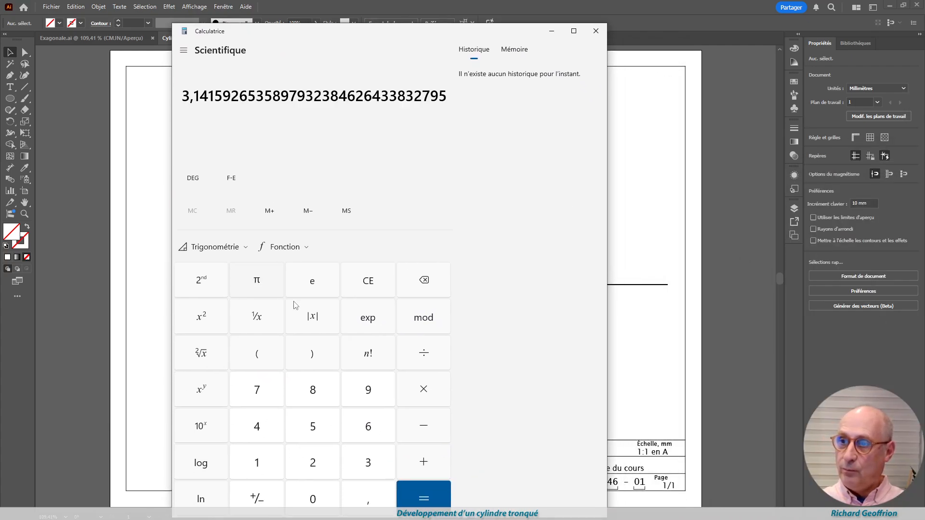
click(314, 467)
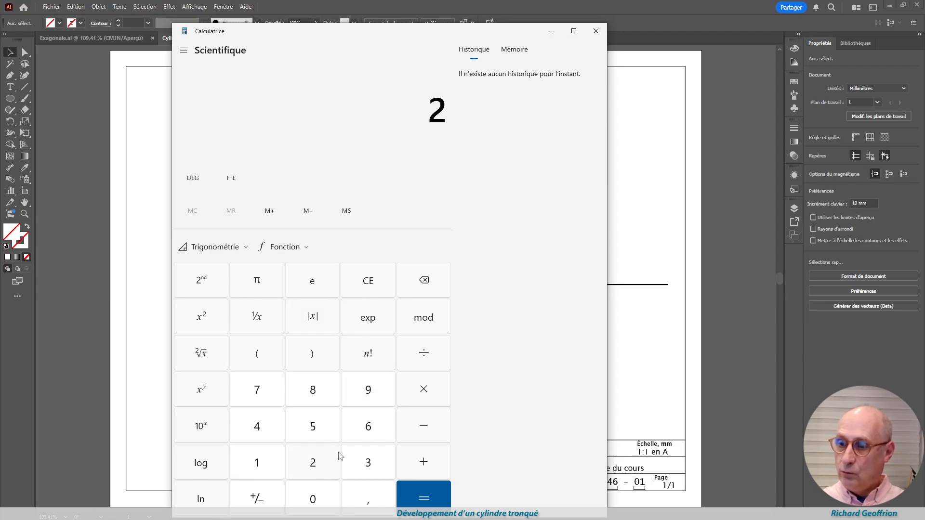
click(419, 396)
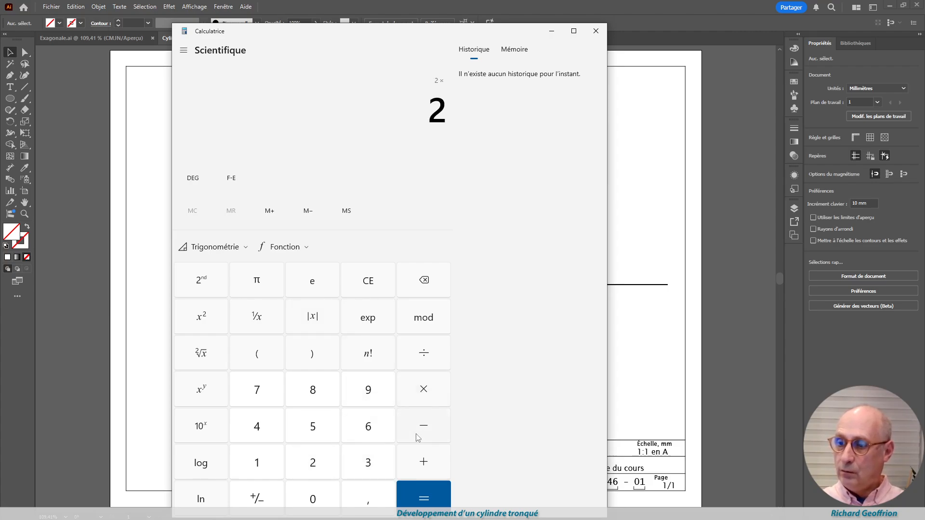
click(258, 284)
click(418, 496)
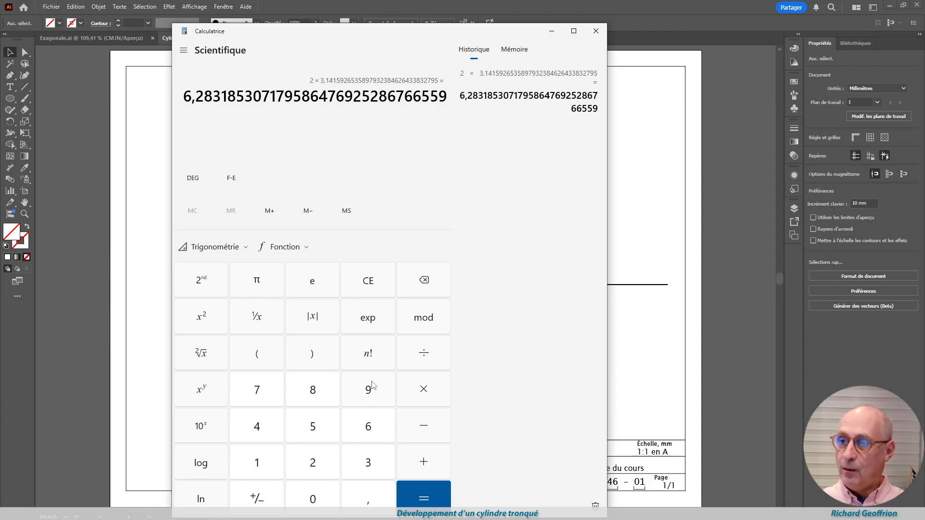
click(423, 393)
click(309, 463)
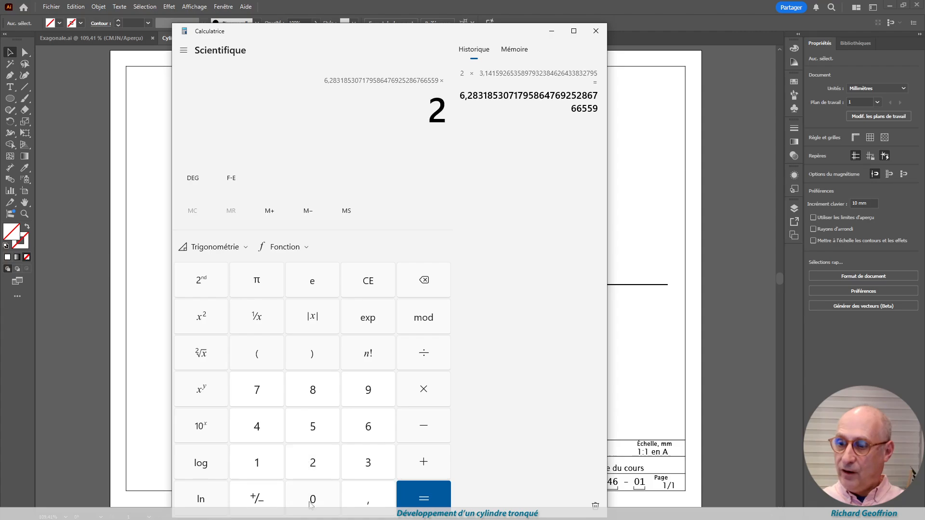
click(310, 503)
click(424, 500)
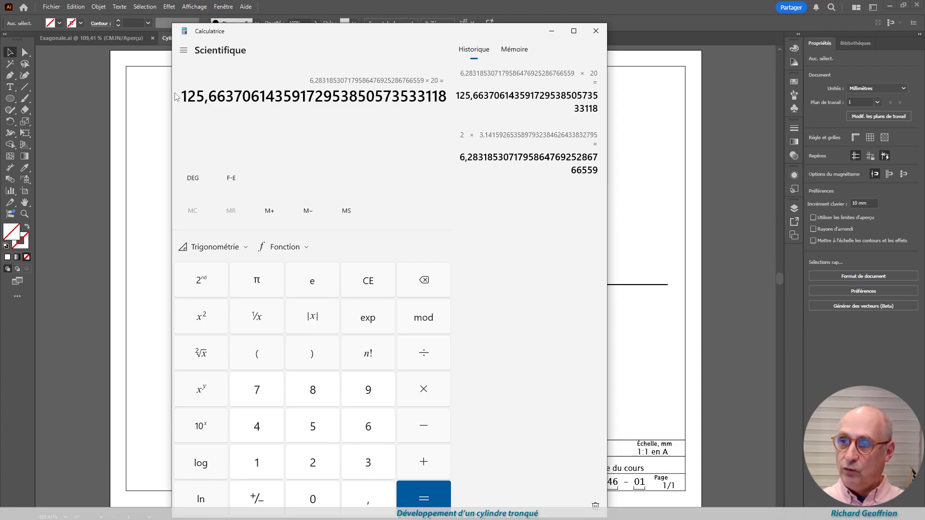
Copy 125,6637061 from the calculated result and move the Calculator away from the drawing
drag(182, 95, 266, 95)
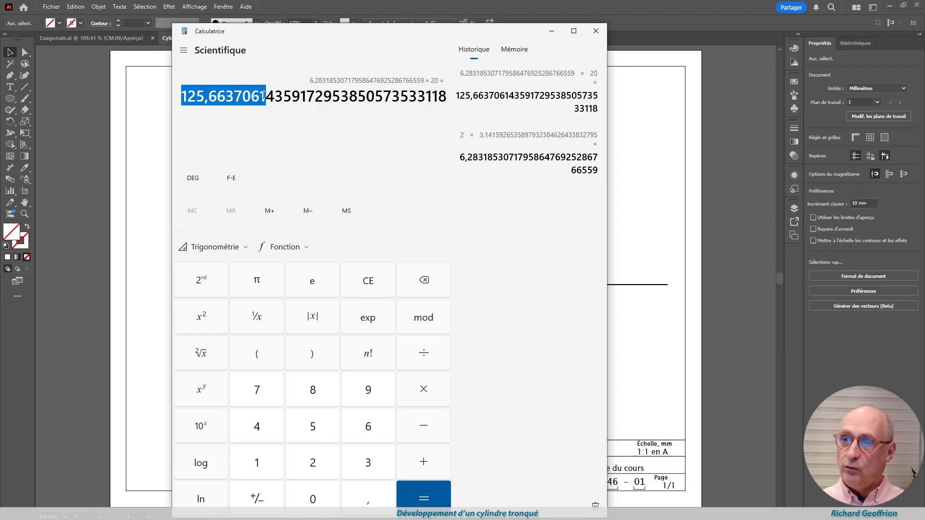
right_click(243, 96)
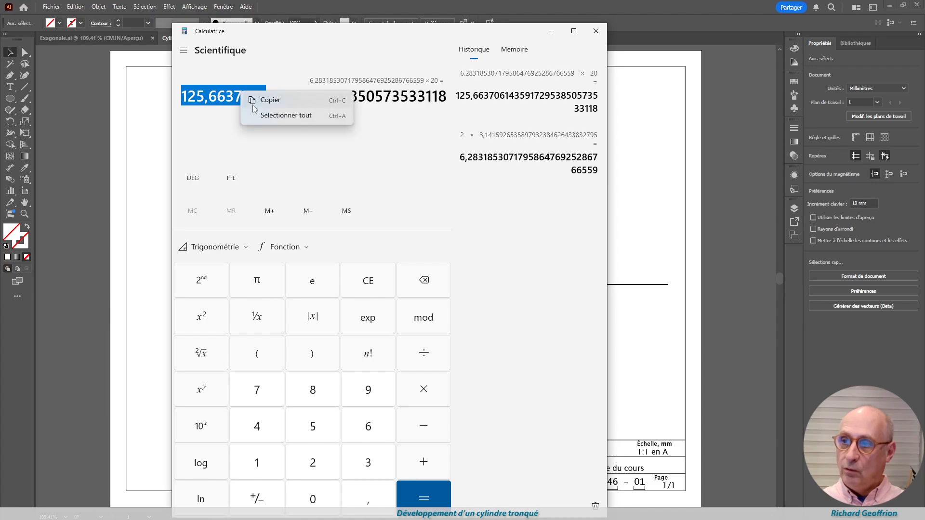
click(268, 104)
drag(397, 35, 924, 38)
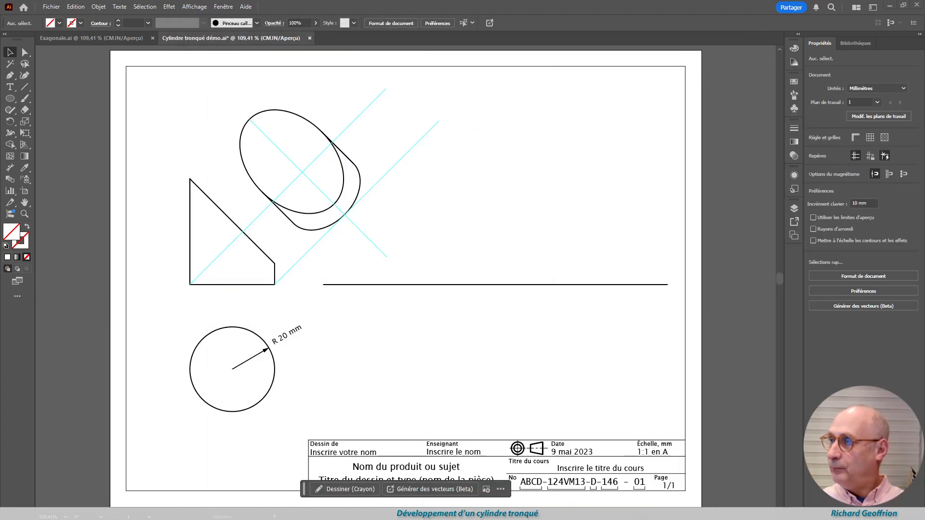
Set the width of the horizontal line beside the front view to 125,6637061 mm using the copied value
click(446, 285)
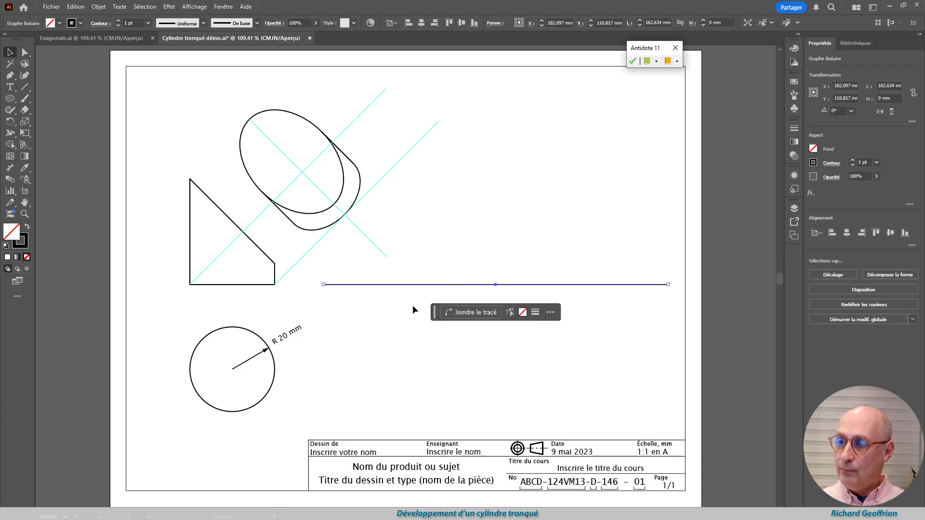
click(885, 86)
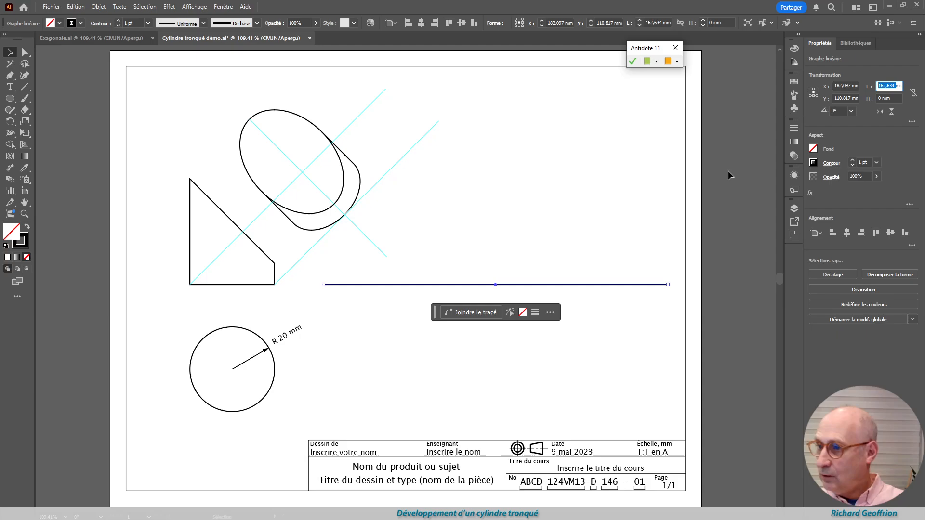
key(ctrl+v)
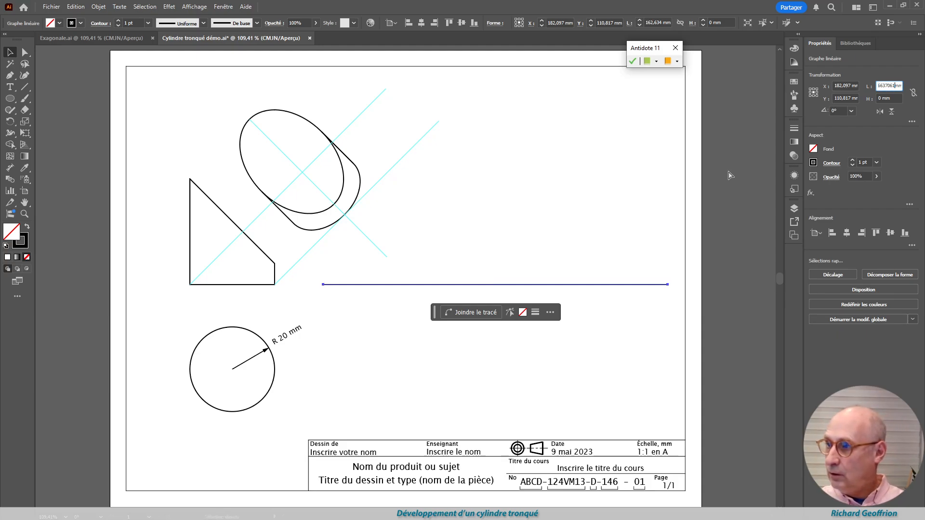
key(Return)
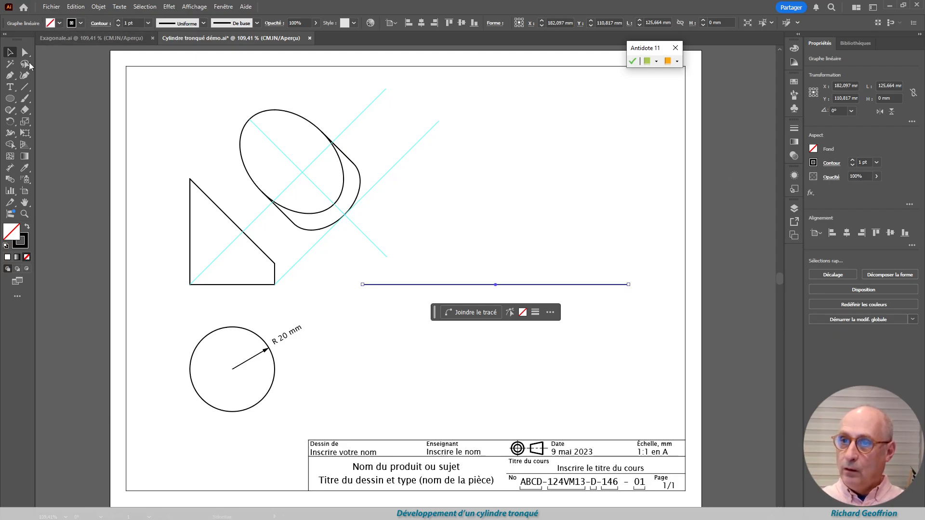
Draw horizontal projection lines from the slanted edge's lower and upper corners, about 180 mm and 224 mm long, and select both
click(25, 87)
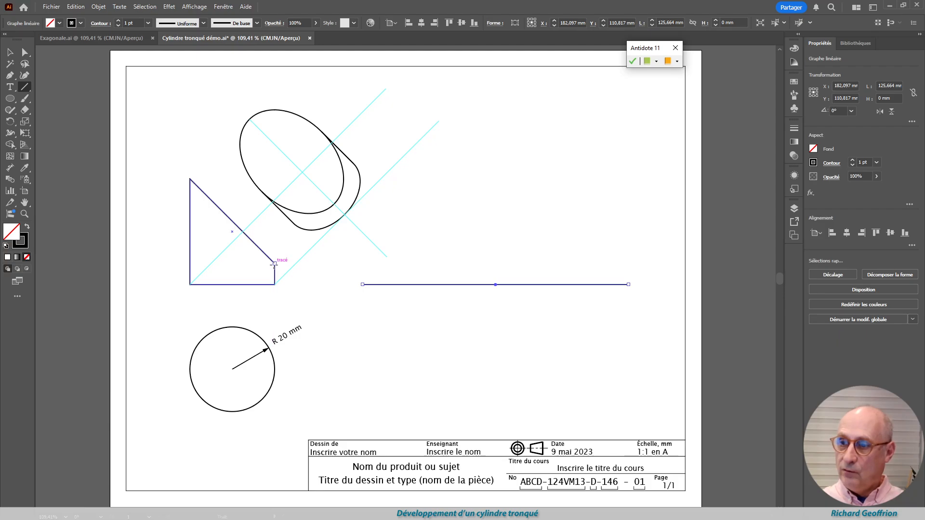
drag(275, 264, 654, 250)
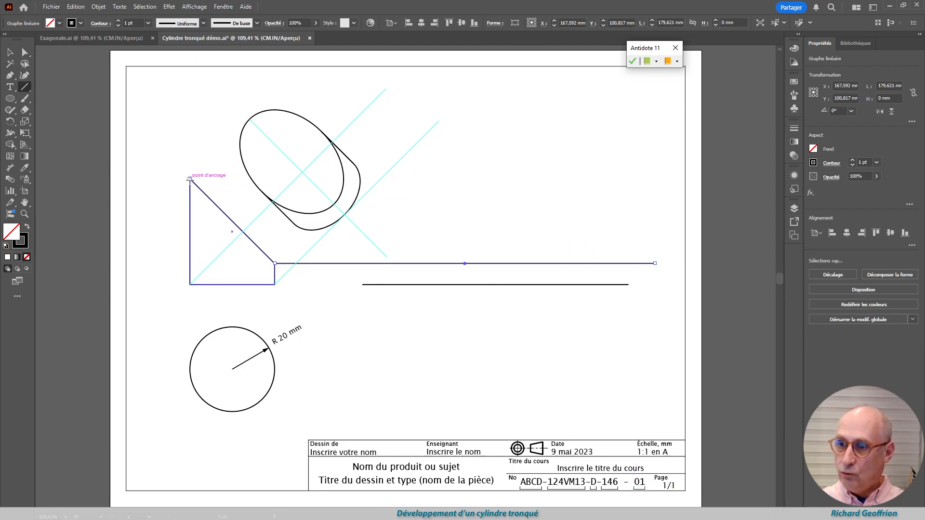
drag(190, 179, 641, 270)
key(v)
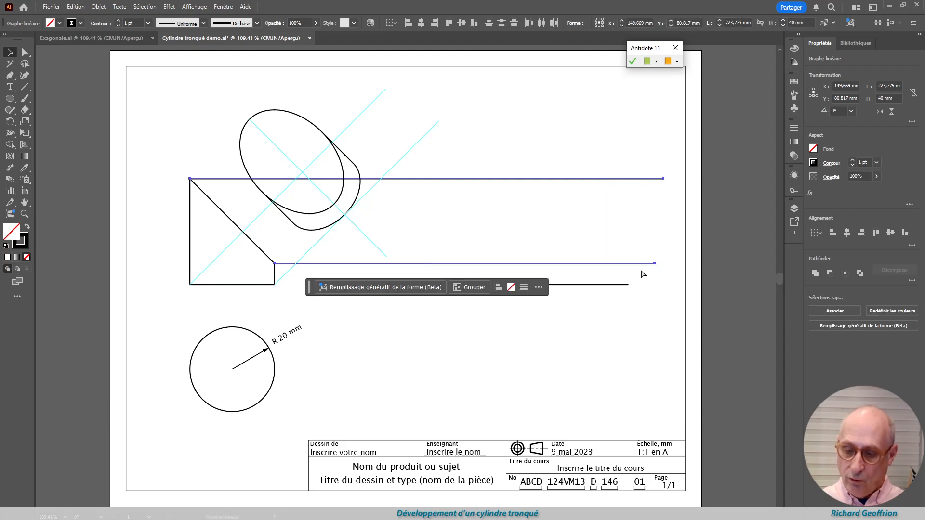
Convert the two selected horizontal projection lines to guides and delete the three diagonal guides crossing the auxiliary view
key(ctrl+5)
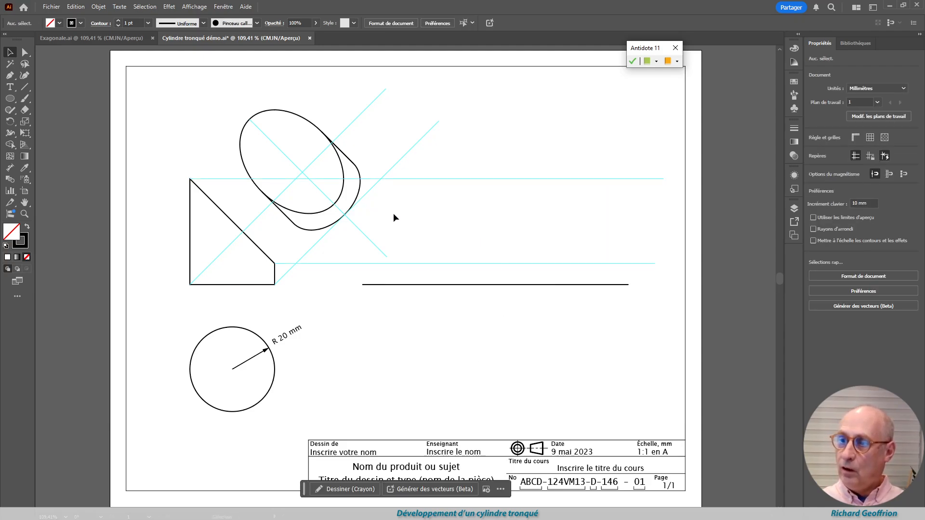
click(368, 236)
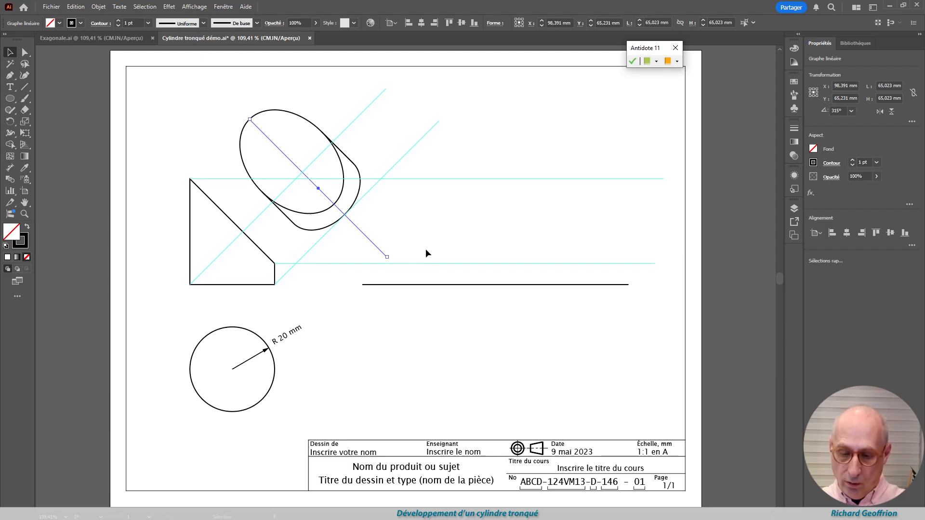
key(Delete)
drag(359, 84, 452, 144)
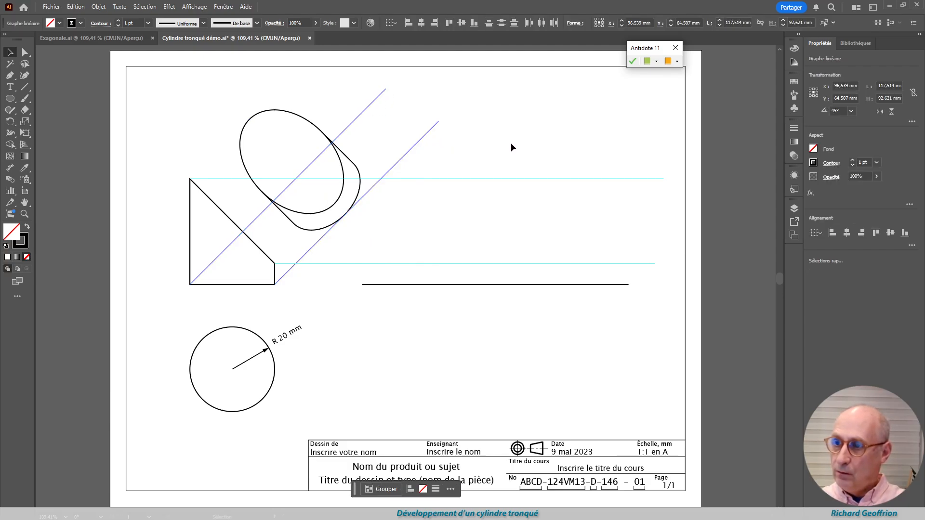
key(Delete)
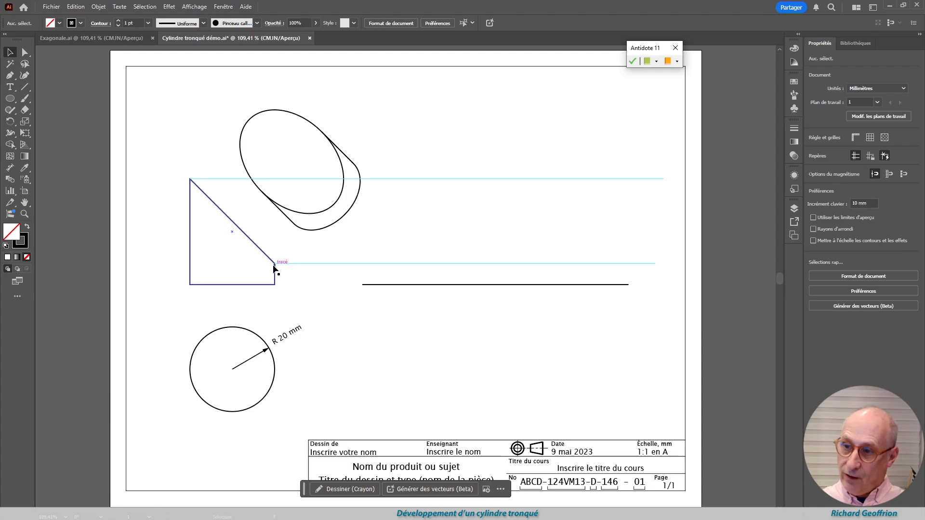
Draw a 10 mm vertical line from each end of the development's baseline up to the lower horizontal guide
click(24, 87)
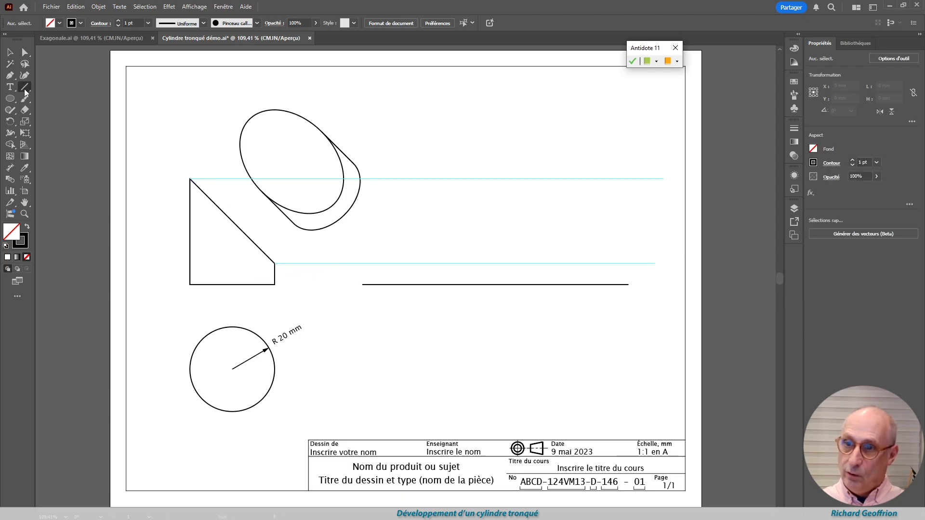
drag(362, 286, 362, 264)
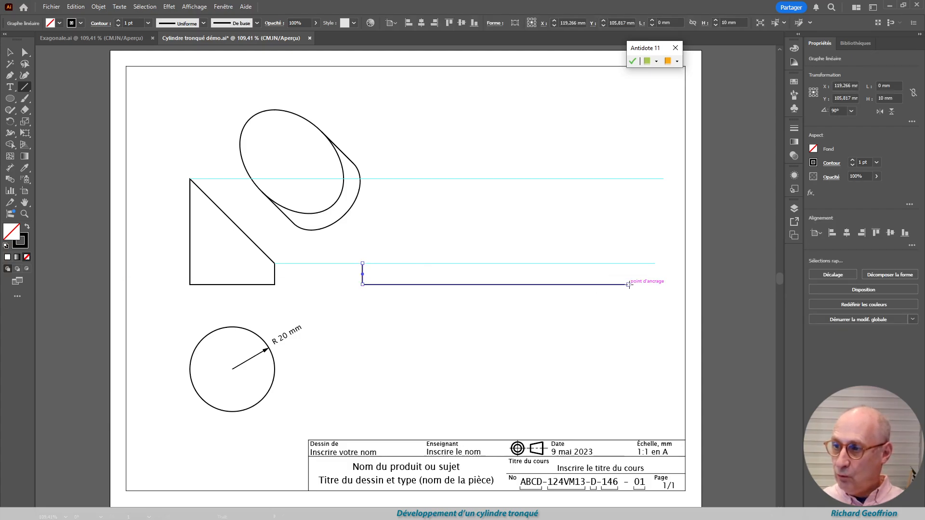
drag(627, 279, 628, 264)
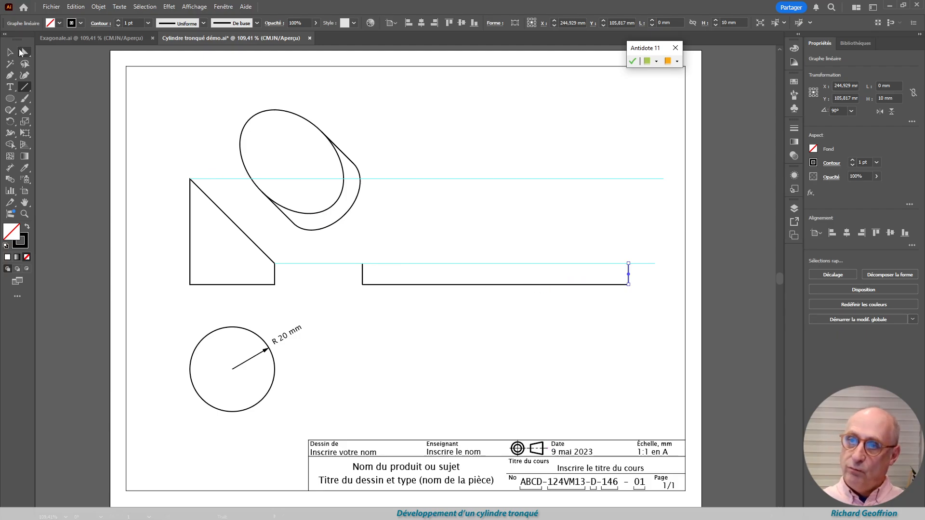
key(v)
click(441, 349)
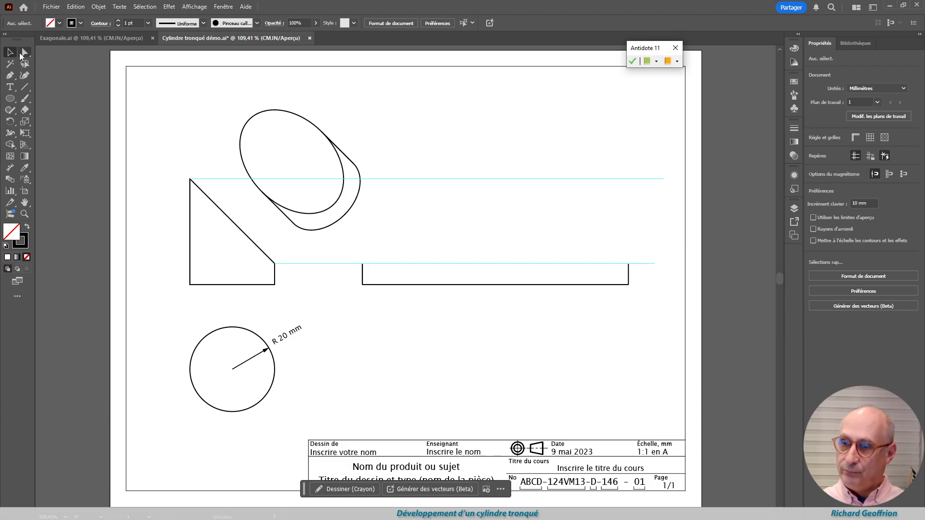
Duplicate the development's baseline in place and average the copy's end points on both axes (Les deux)
drag(507, 284, 510, 279)
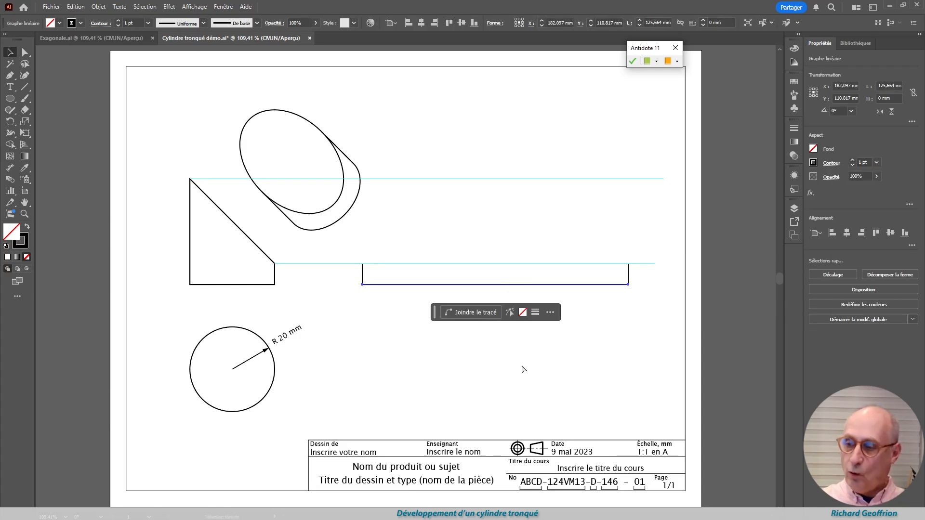
key(v)
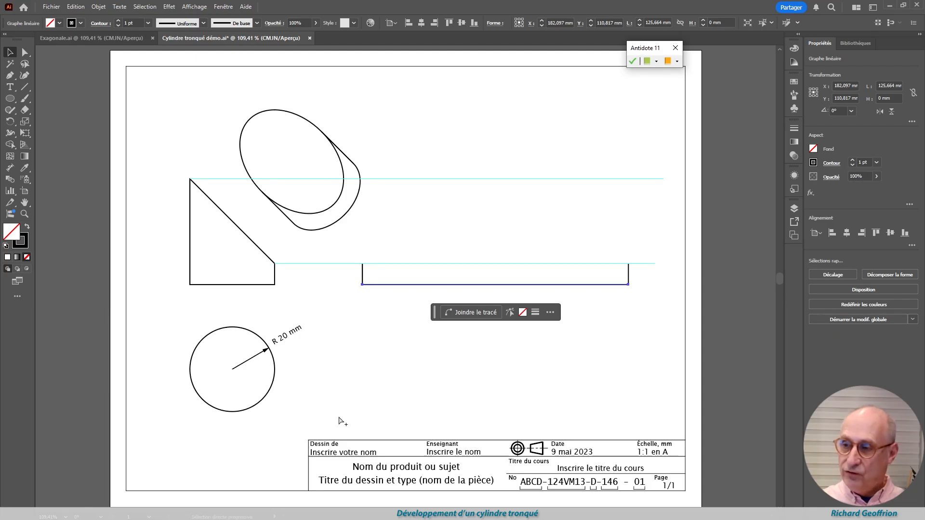
key(ctrl+alt+j)
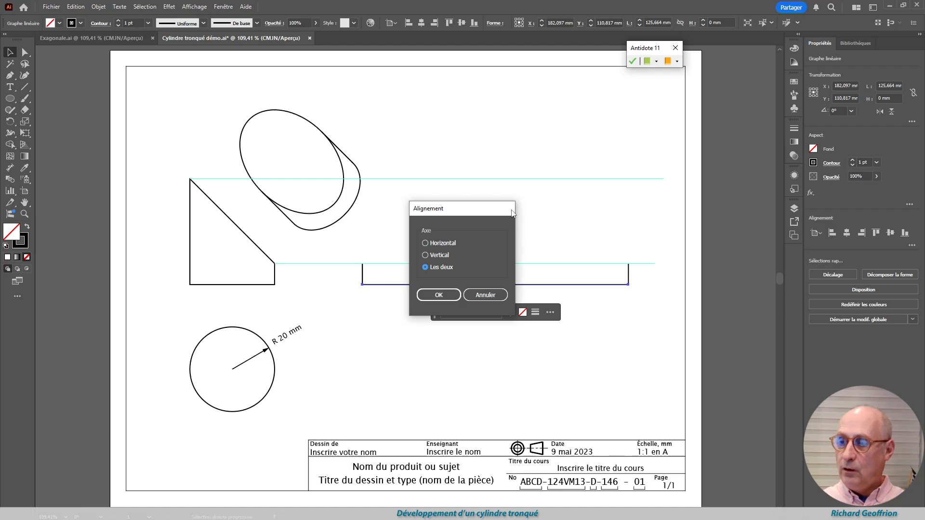
click(439, 295)
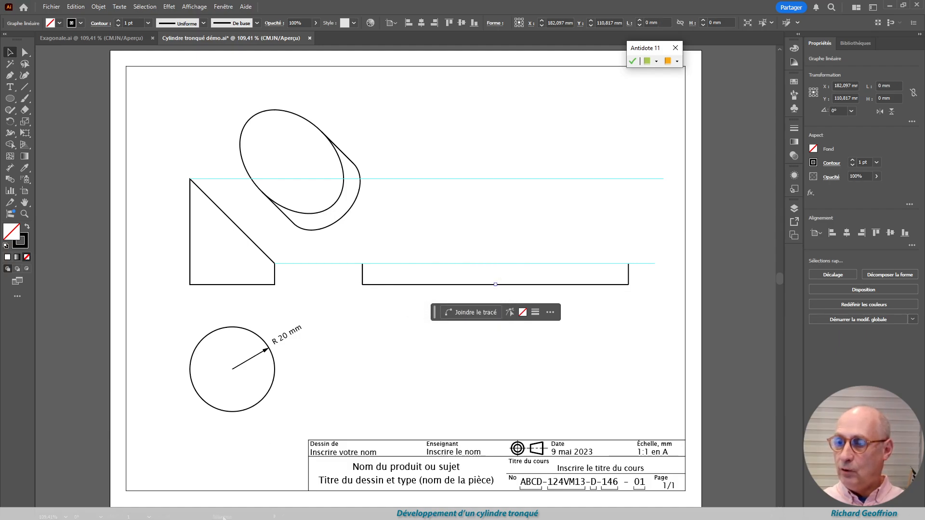
Stretch one of the averaged end points straight up to the upper guide, forming a 50 mm vertical line at the baseline's midpoint
click(25, 52)
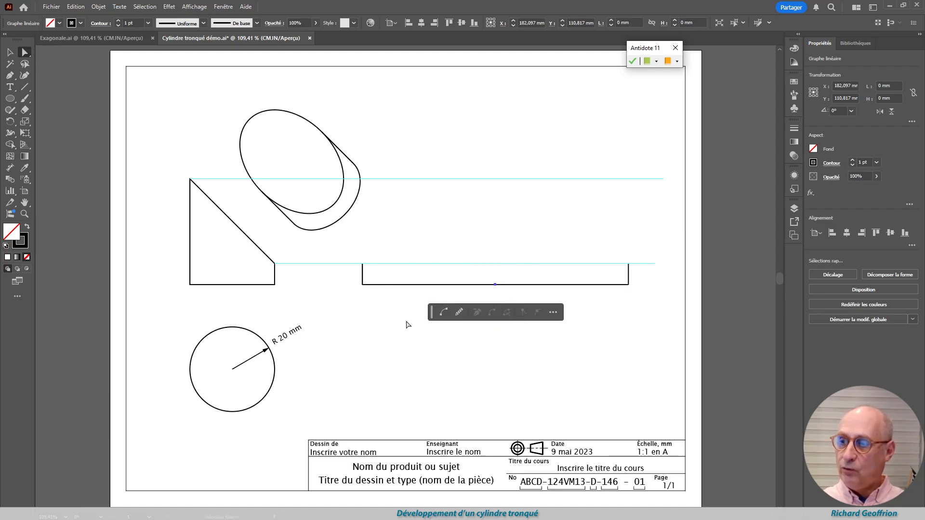
click(389, 344)
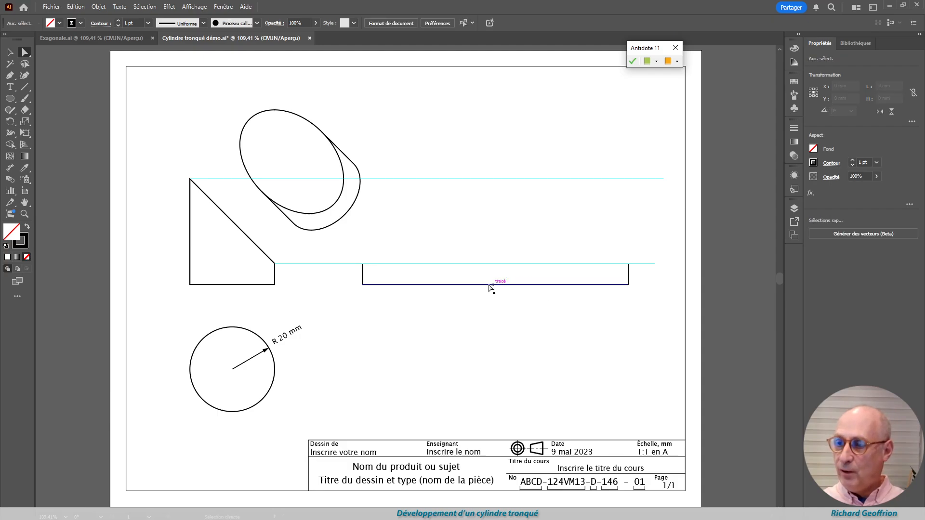
drag(496, 286, 496, 179)
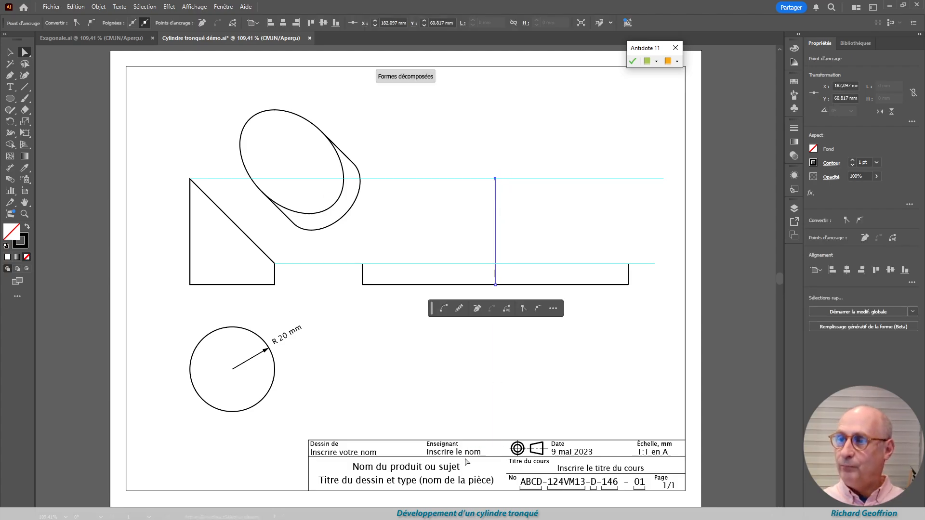
click(349, 374)
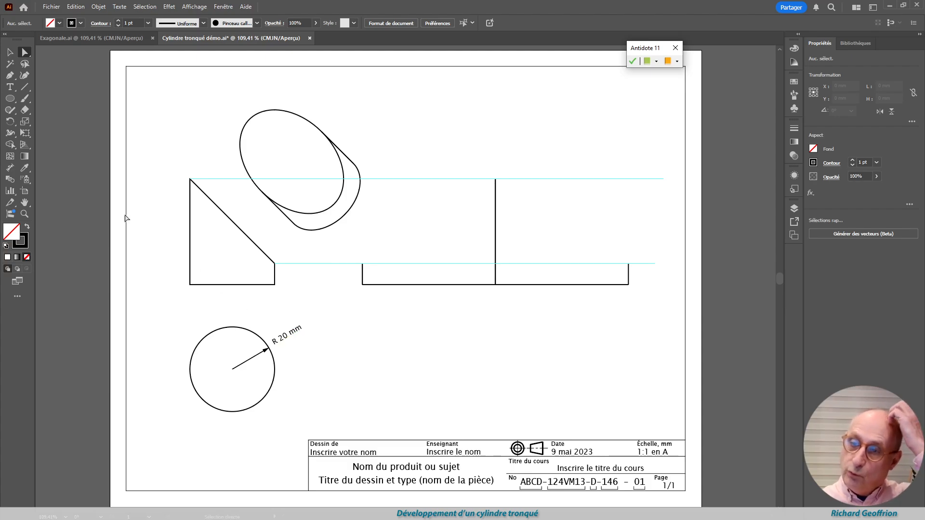
Delete the radius dimension from the circle
click(10, 53)
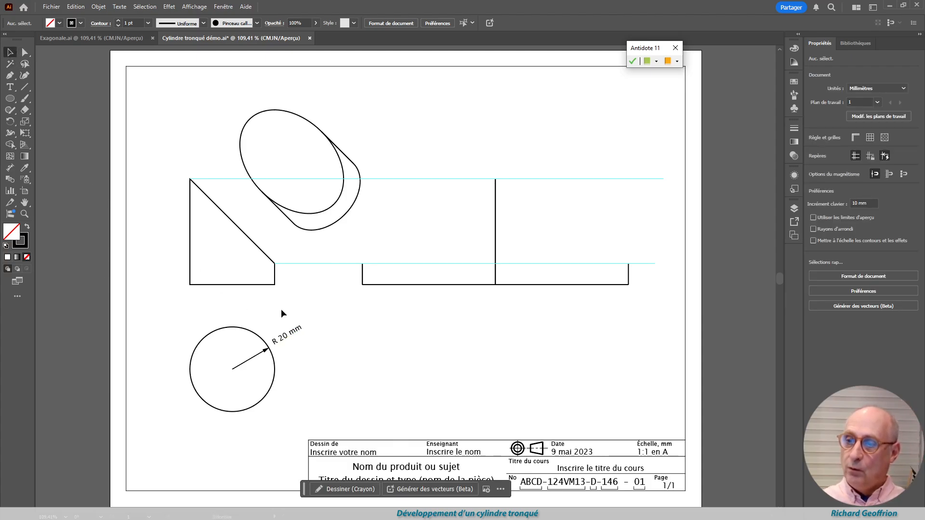
click(298, 355)
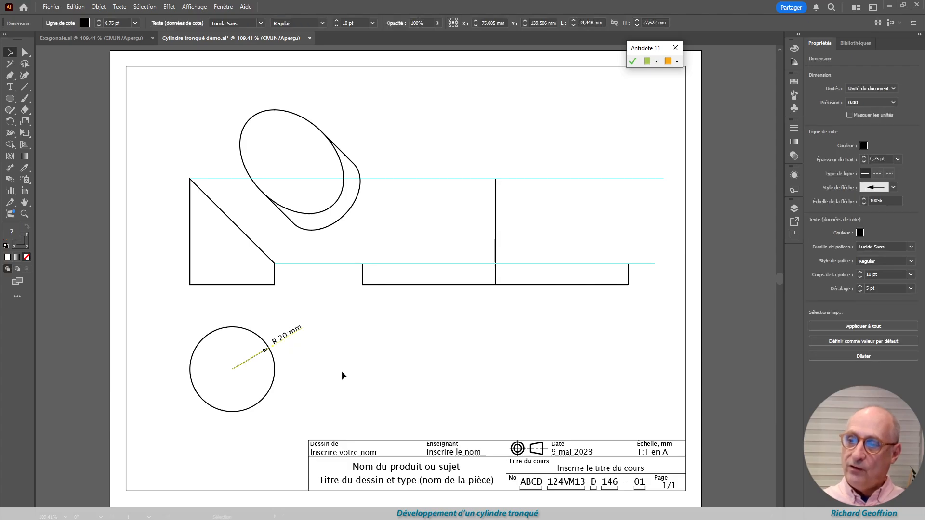
key(Delete)
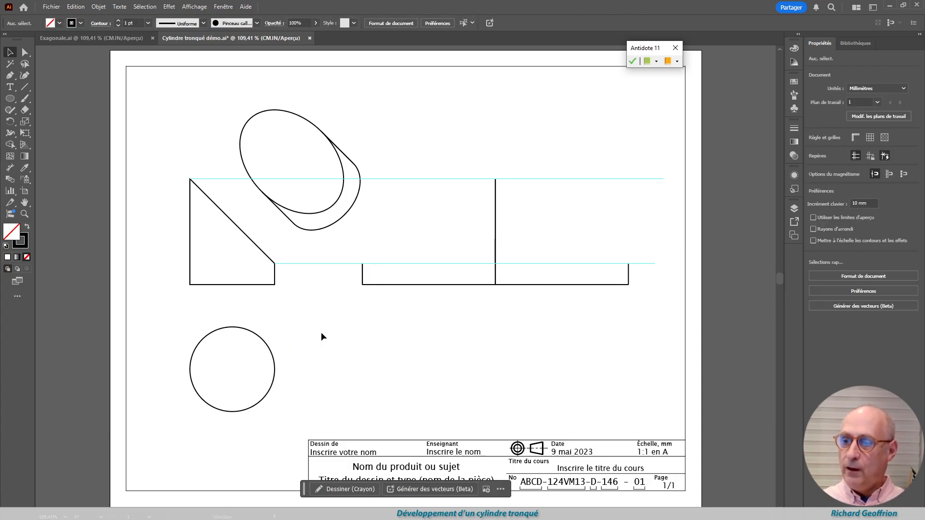
click(239, 368)
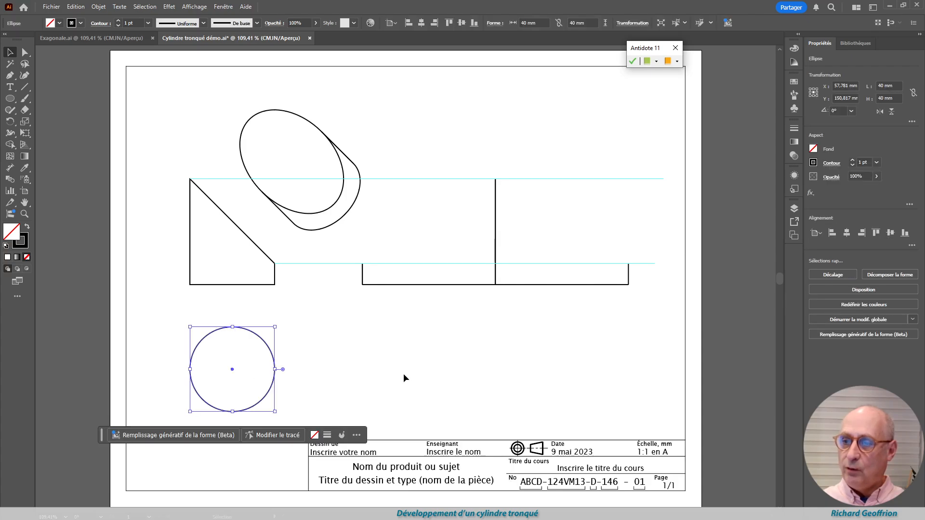
click(349, 348)
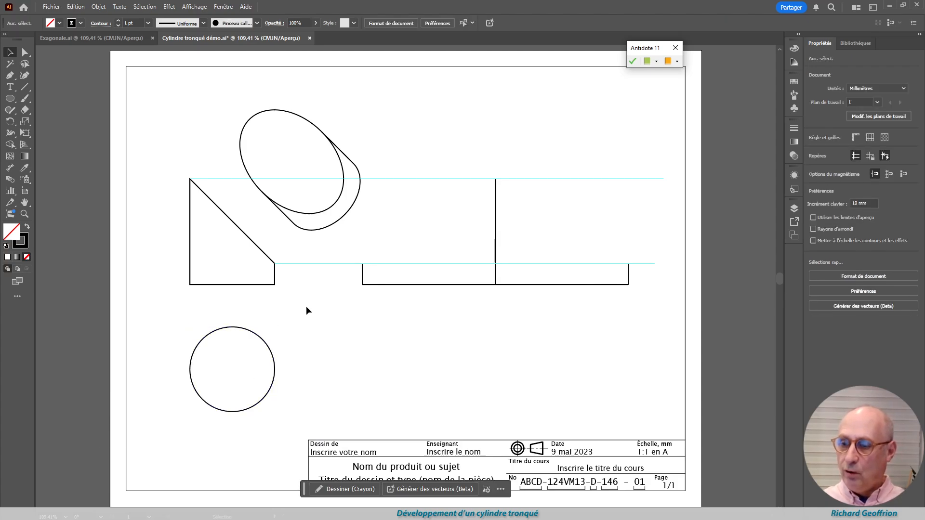
click(236, 368)
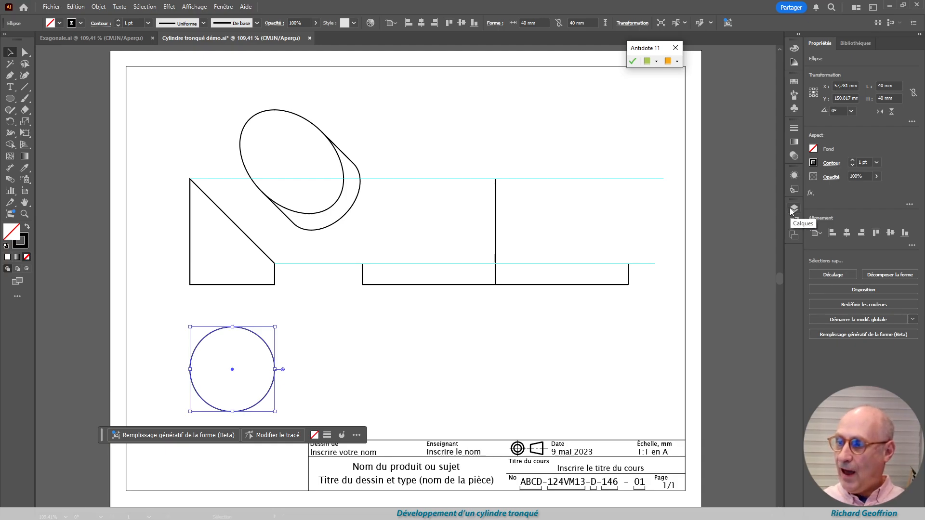
click(398, 359)
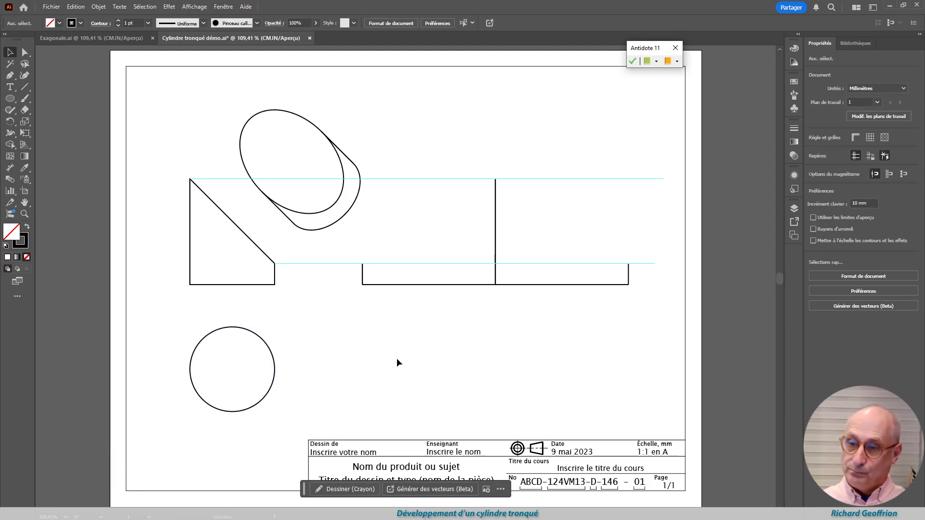
Draw a 20 mm horizontal radius line from the circle's centre to its right edge
click(25, 87)
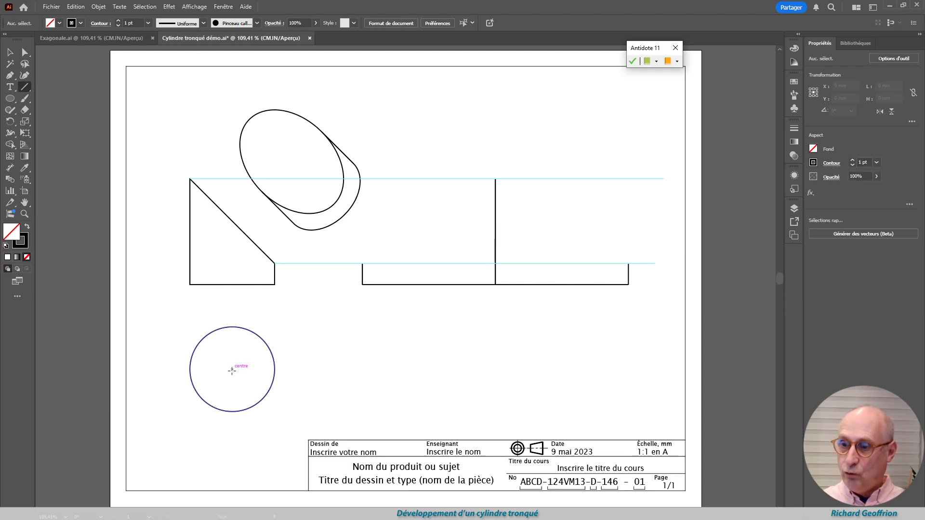
drag(232, 370, 275, 369)
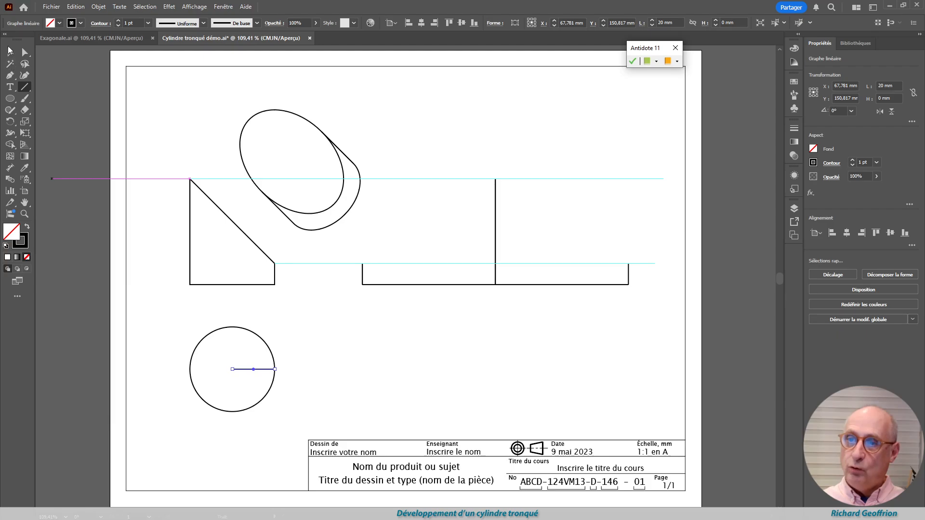
click(10, 51)
Make a copy of the radius line rotated 15° about the circle's centre
click(10, 122)
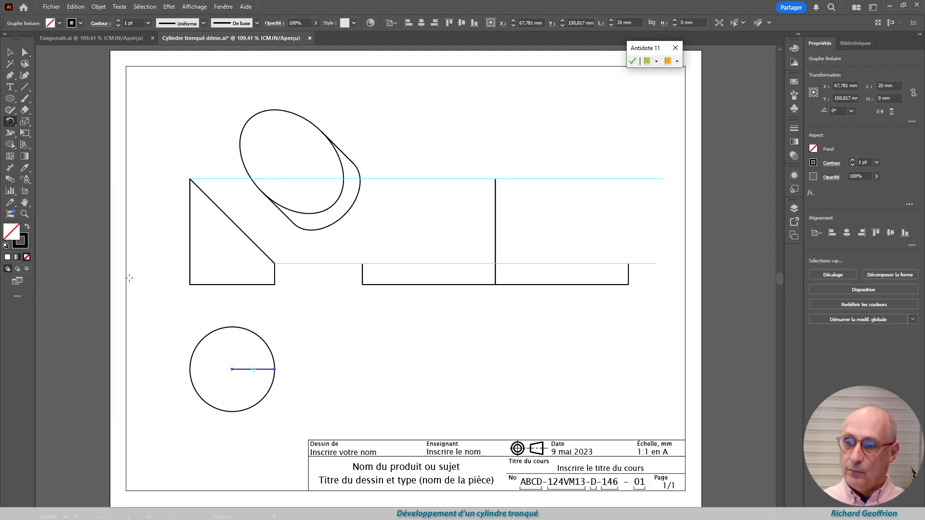
alt+click(233, 369)
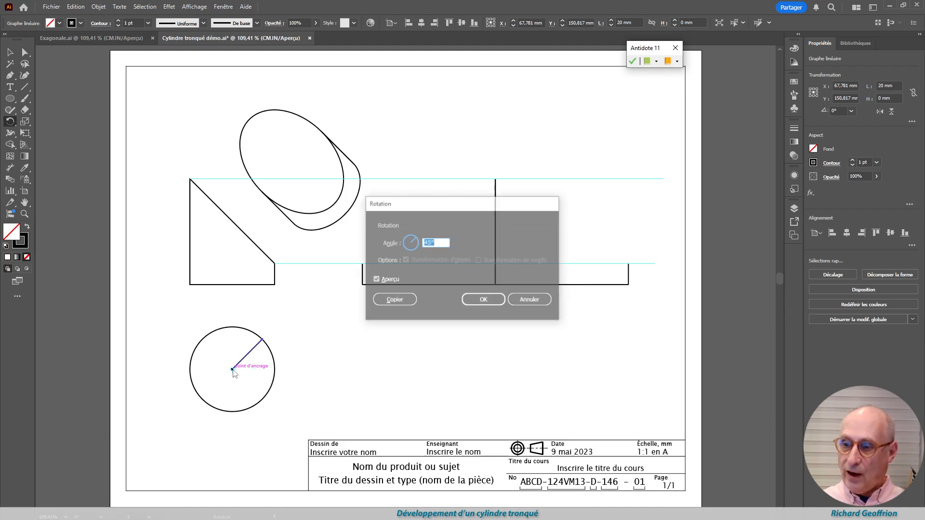
text(15)
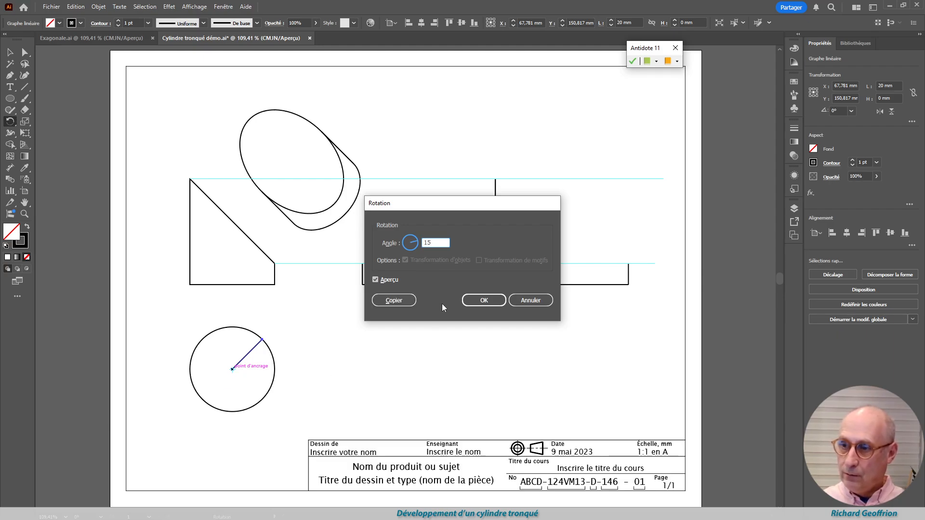
key(Tab)
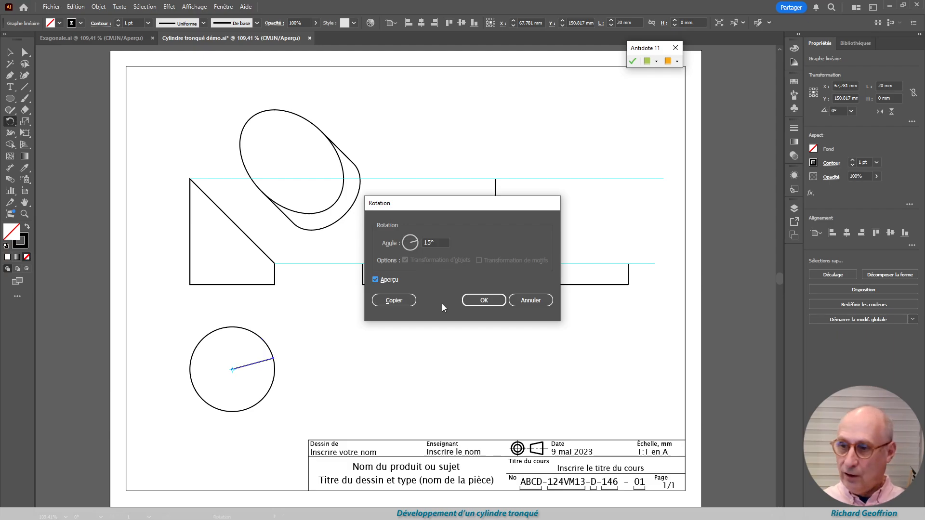
click(394, 300)
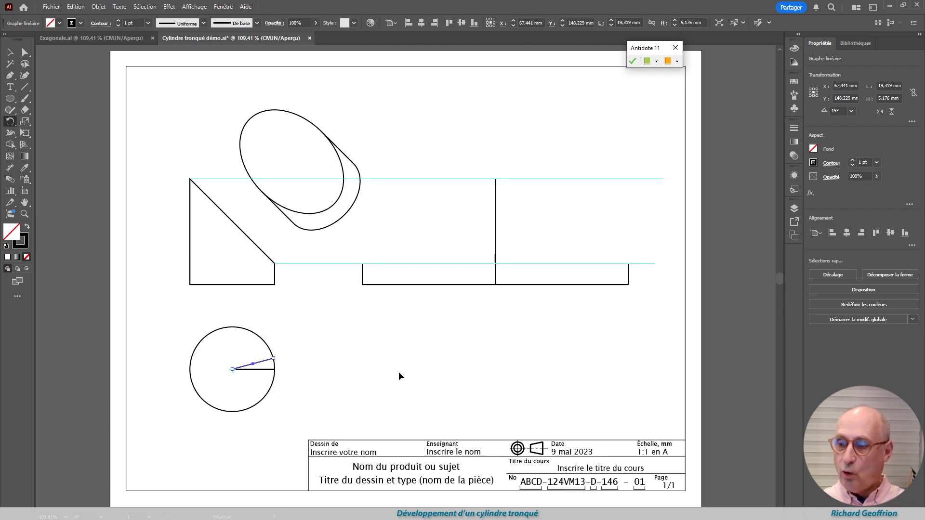
Repeat the 15° rotated copy until radius lines divide the circle's upper half, ending with the line at 180°
key(ctrl+d)
key(ctrl+d)
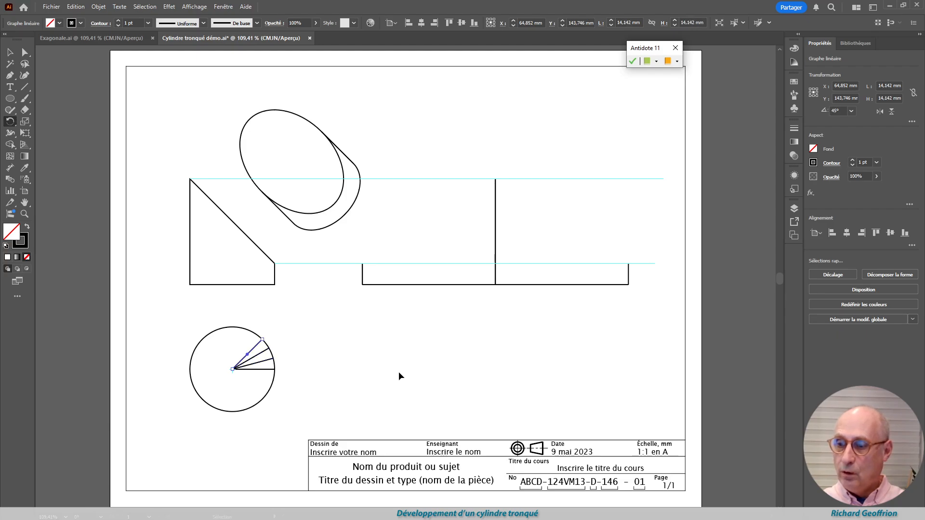
key(ctrl+d)
key(ctrl+d)
key(ctrl+d)
key(ctrl+d)
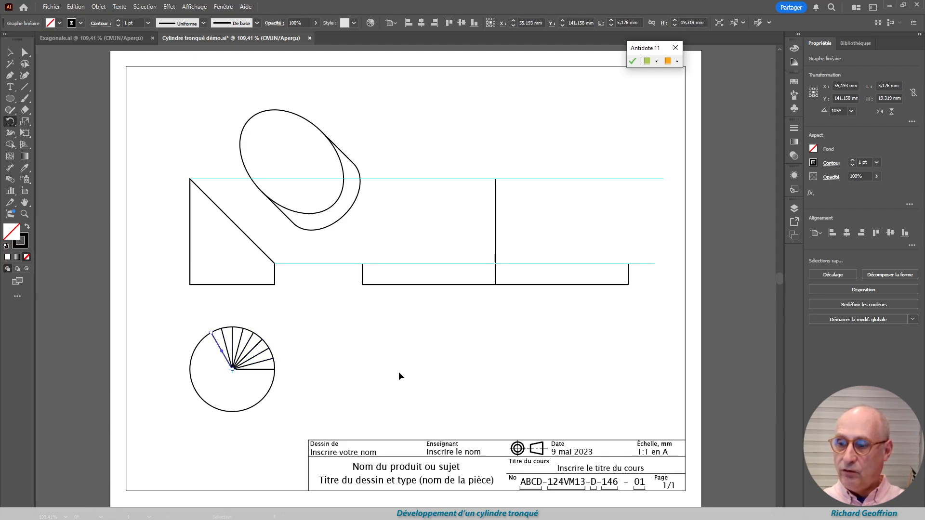
key(ctrl+d)
key(ctrl+d)
key(ctrl+d)
key(ctrl+d)
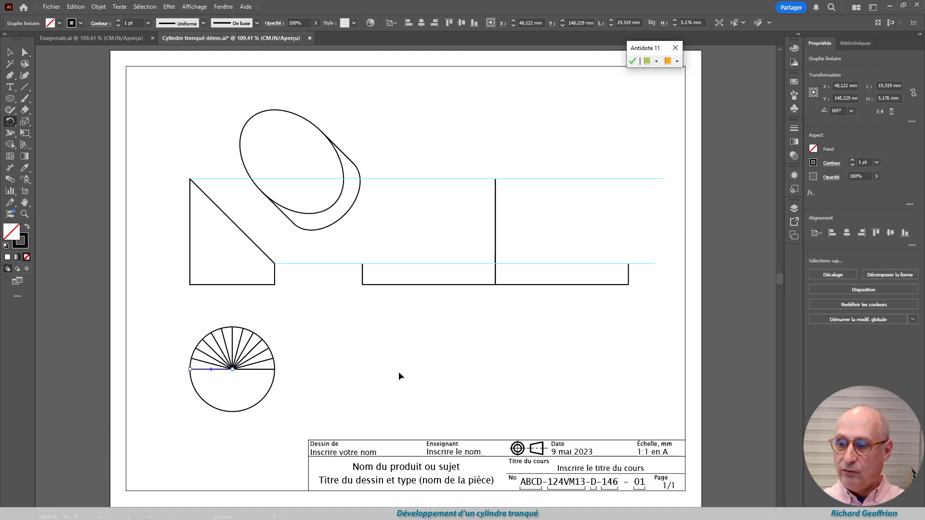
key(ctrl+d)
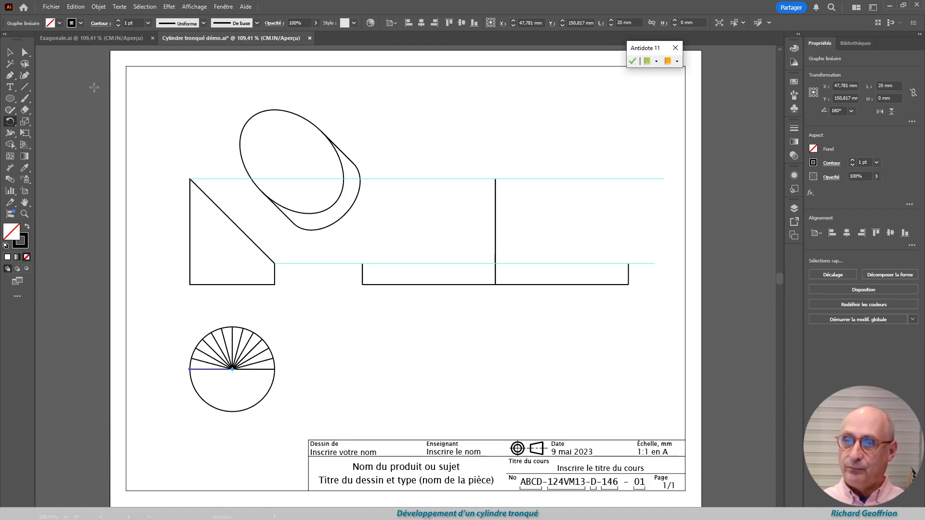
Convert the outline of the truncated cylinder's front view into guides
click(24, 87)
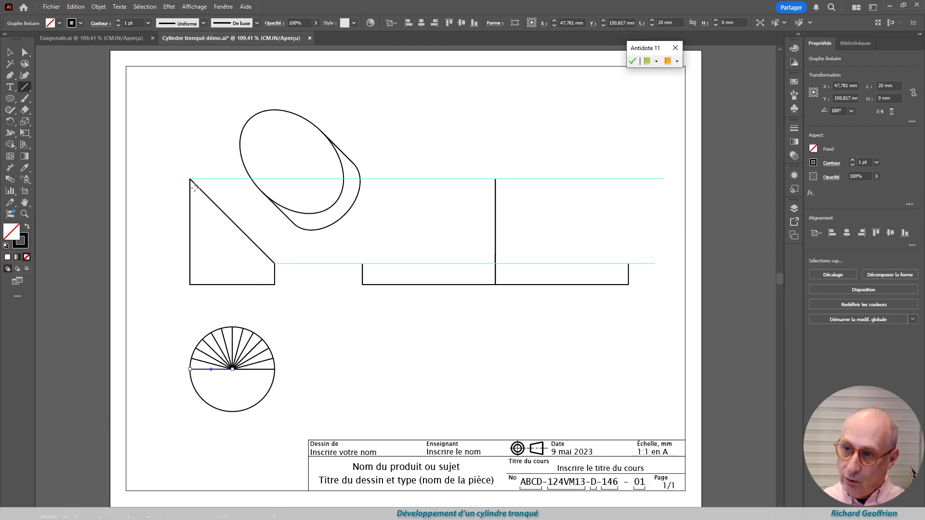
click(10, 53)
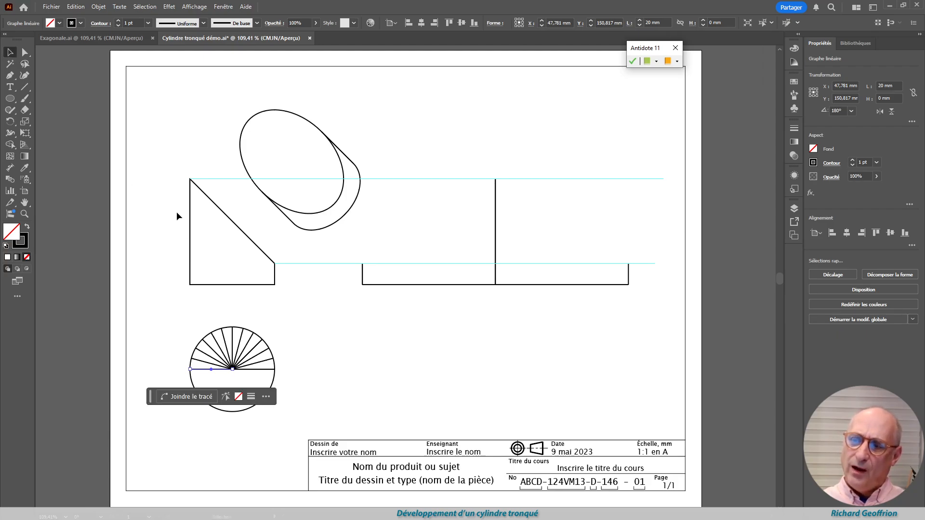
drag(207, 234, 210, 232)
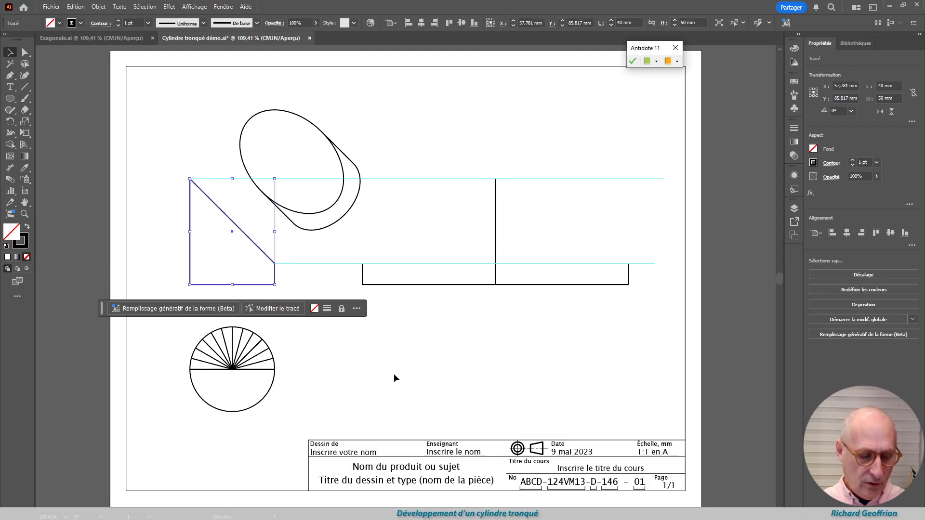
key(a)
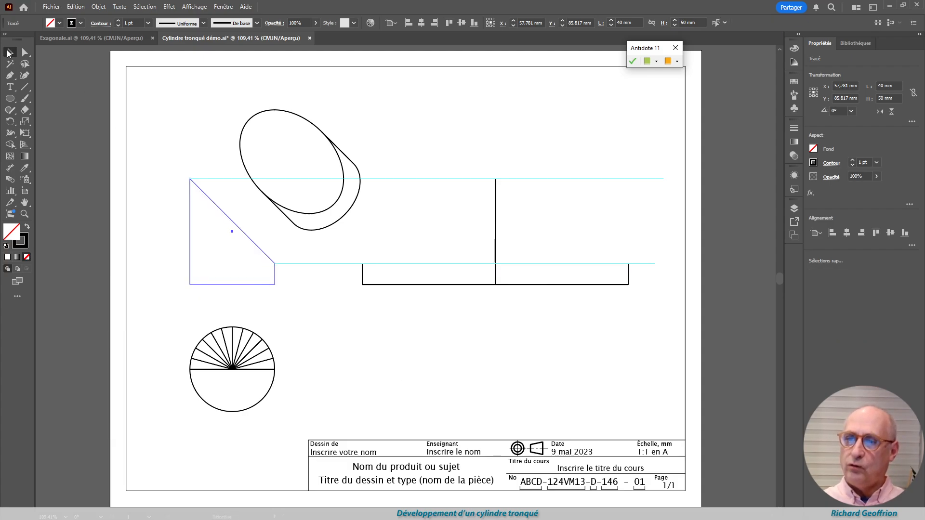
click(313, 337)
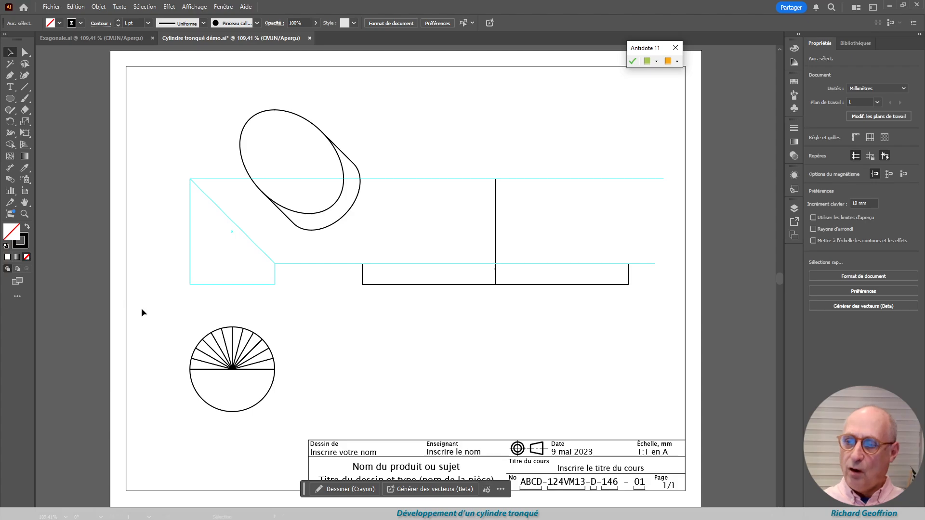
Convert the circle and all its 15° radius lines into guides
scroll(165, 301, up, 3)
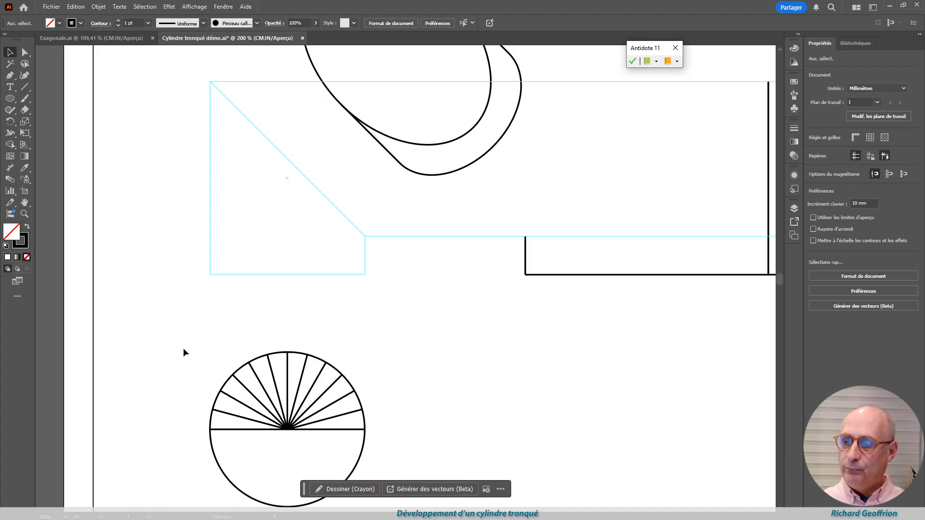
mouse_move(177, 349)
mouse_down()
mouse_move(386, 431)
mouse_move(446, 440)
mouse_up()
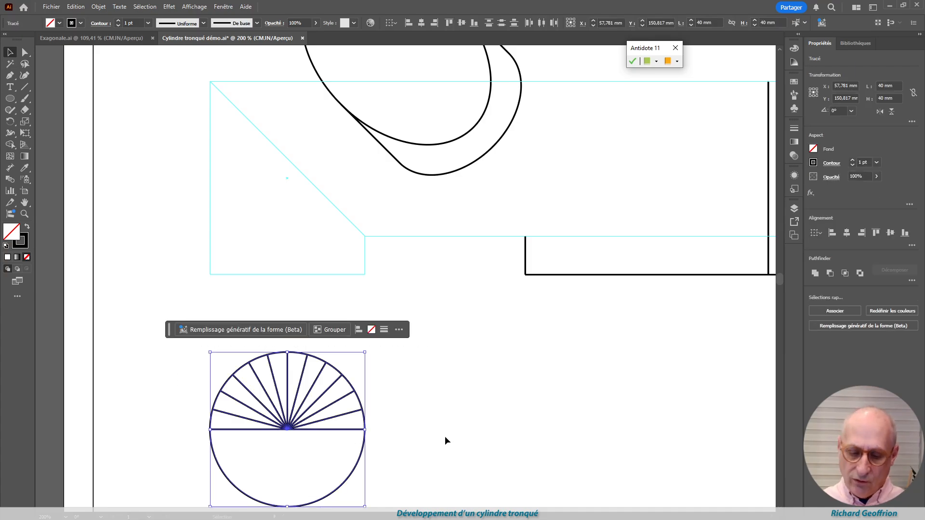
key(a)
key(ctrl+5)
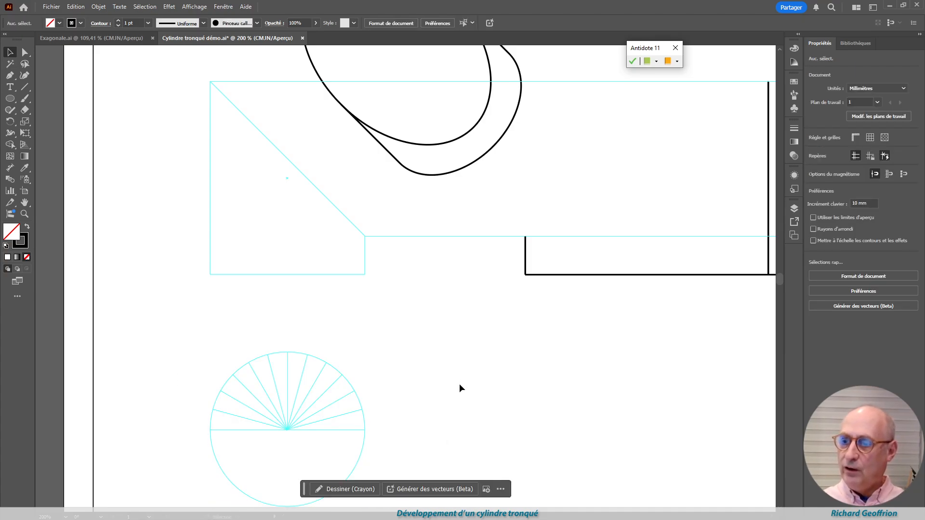
Draw eleven vertical projection lines from the radius endpoints on the circle's upper half up past the front view's oblique edge
click(25, 86)
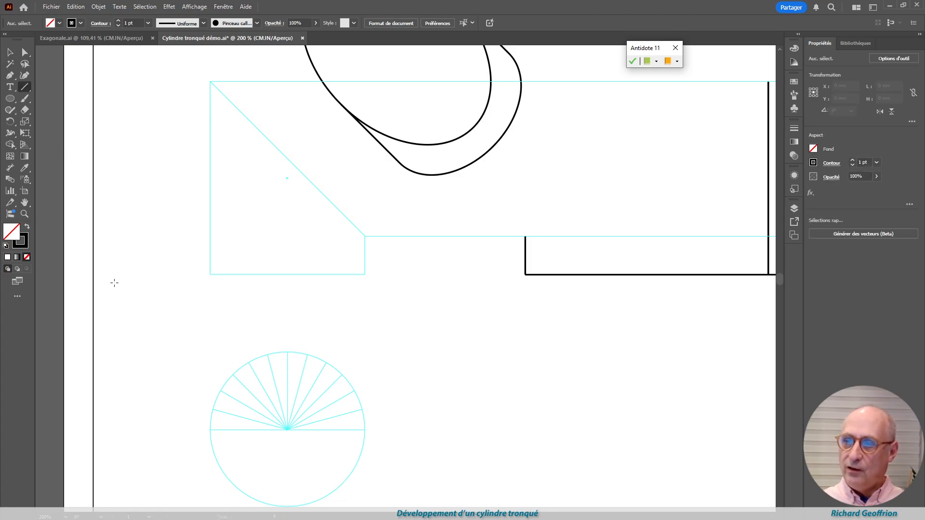
drag(213, 410, 212, 69)
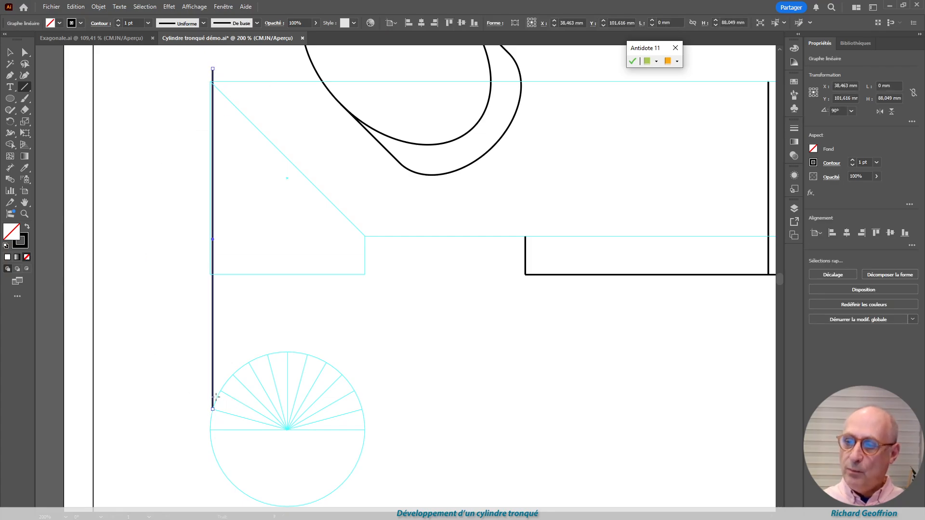
drag(221, 390, 220, 60)
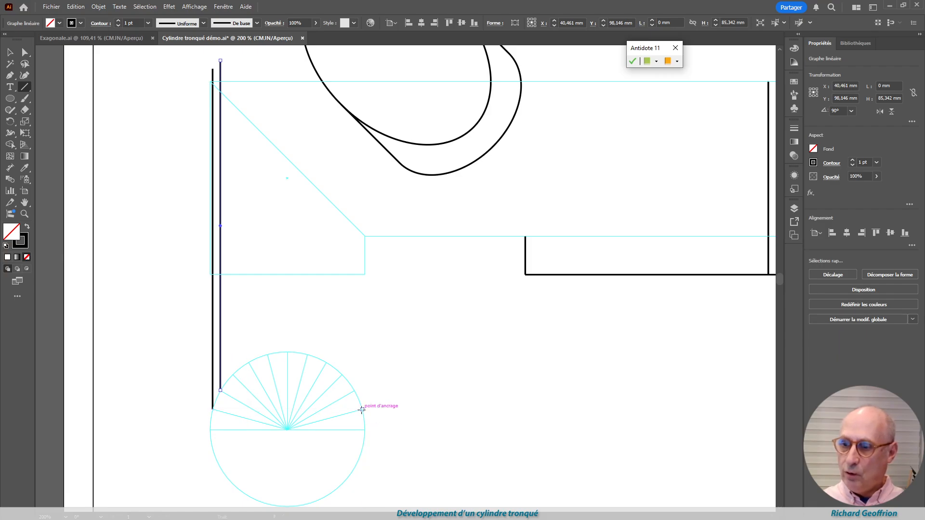
mouse_move(362, 410)
mouse_down()
mouse_move(362, 170)
mouse_move(362, 190)
mouse_up()
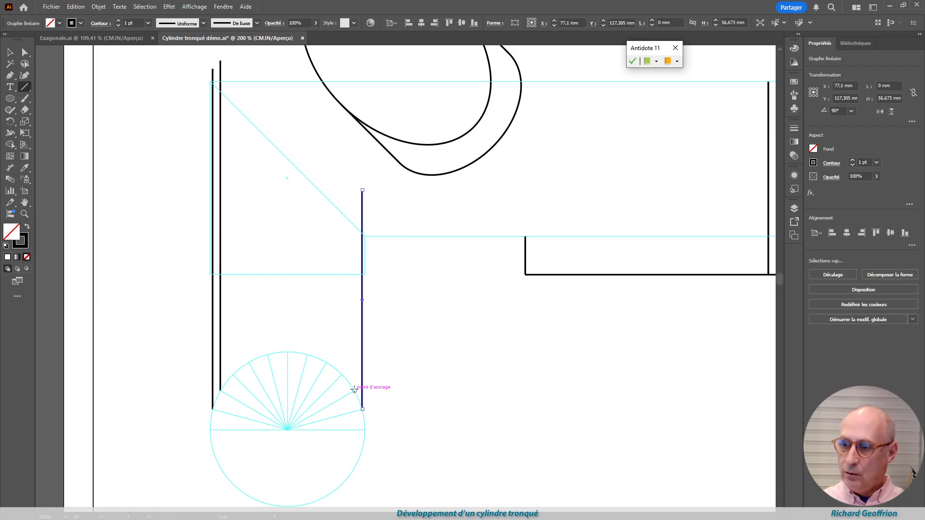
drag(354, 390, 355, 183)
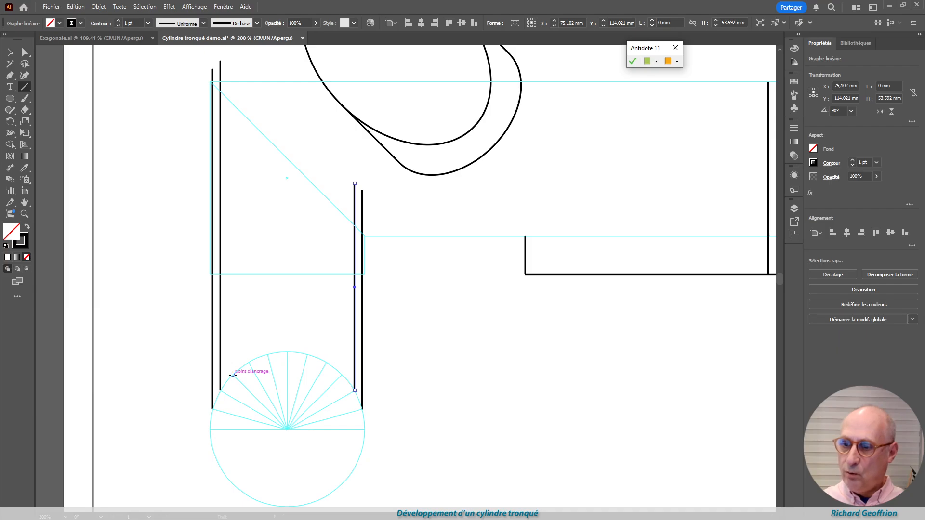
drag(233, 374, 232, 64)
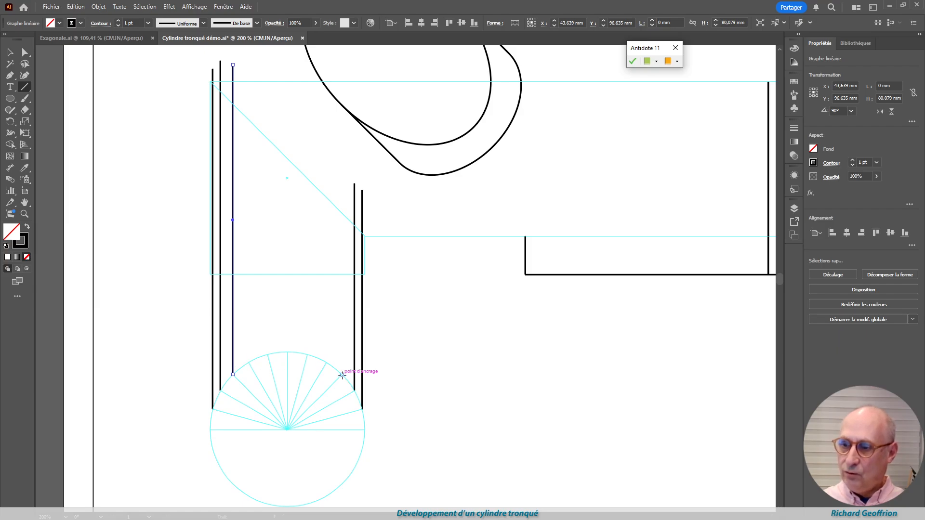
drag(342, 374, 342, 178)
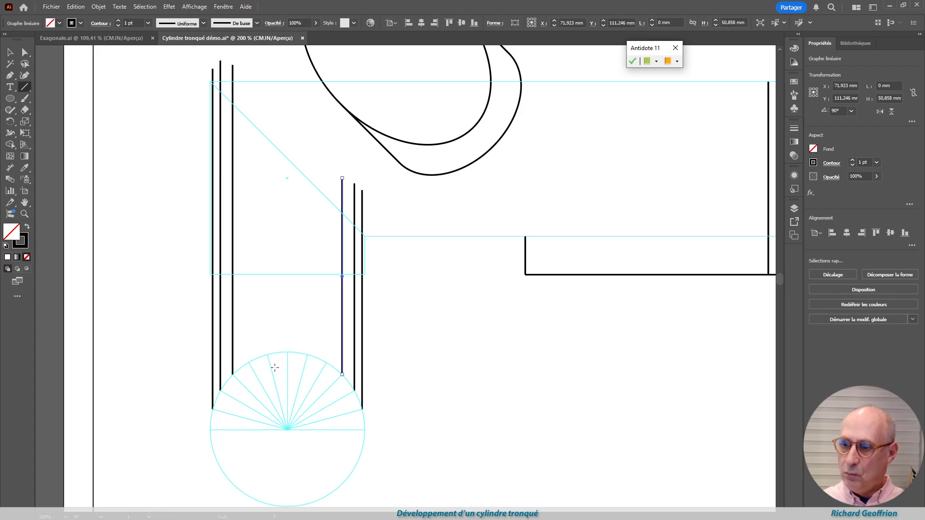
drag(287, 352, 287, 130)
drag(249, 361, 256, 104)
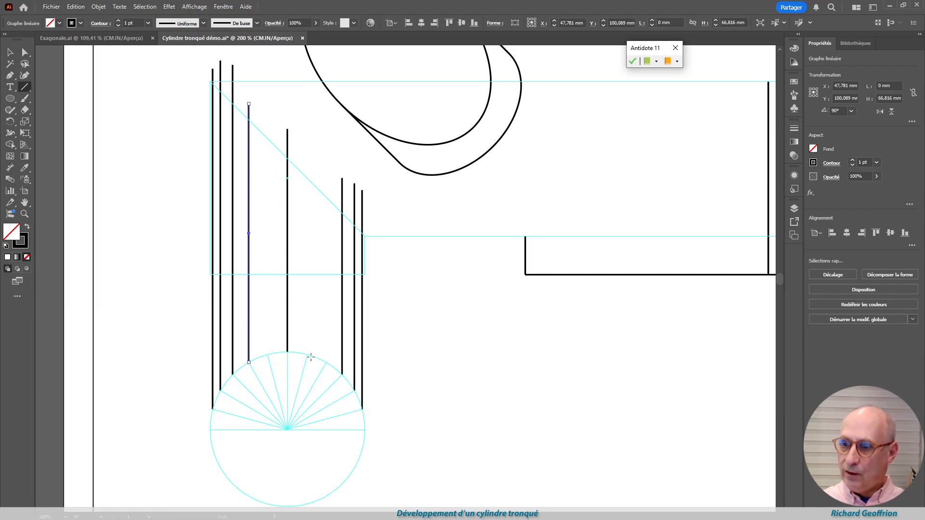
drag(308, 355, 308, 144)
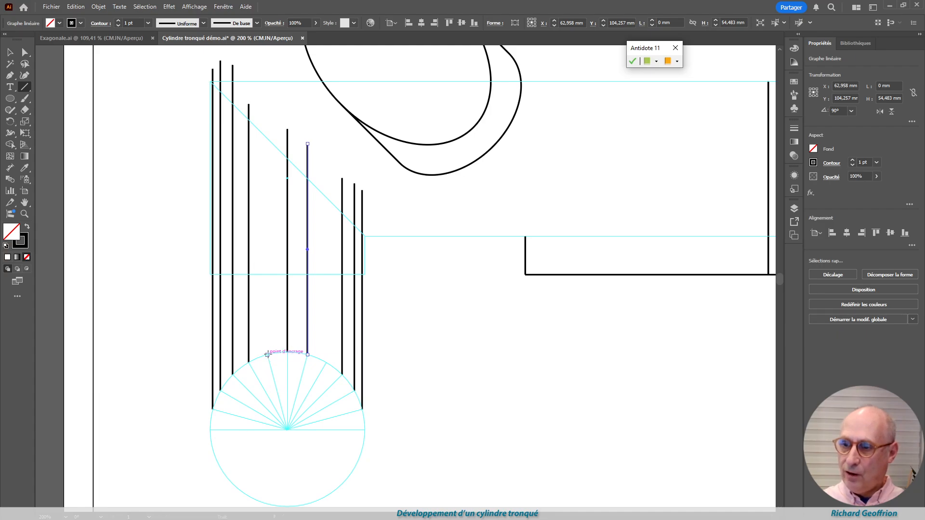
drag(267, 355, 268, 125)
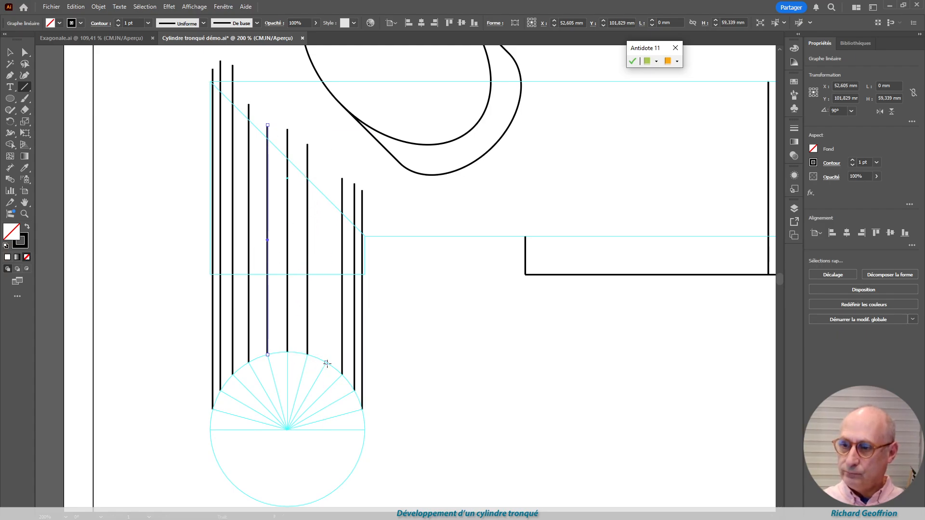
mouse_move(326, 362)
mouse_down()
mouse_move(328, 159)
mouse_move(326, 171)
mouse_up()
Convert the three leftmost vertical projection lines into guides
scroll(294, 91, up, 3)
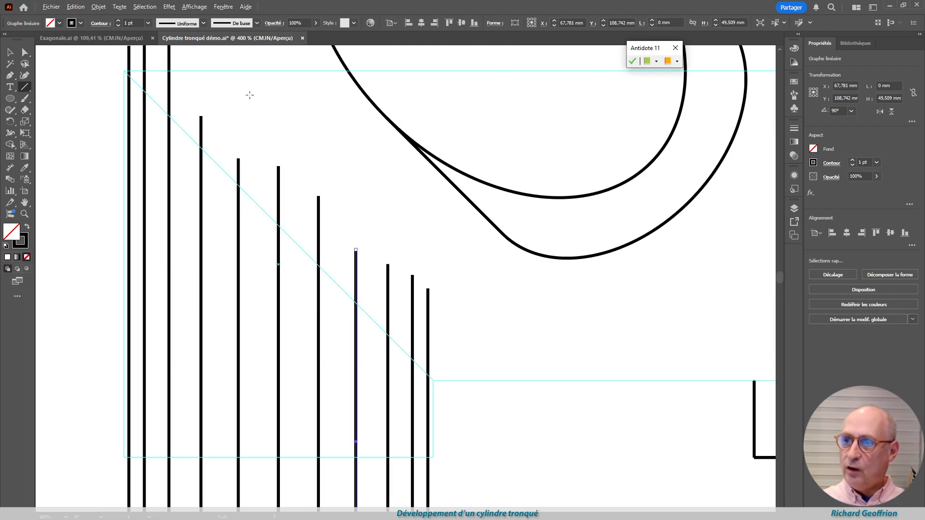
scroll(242, 130, up, 2)
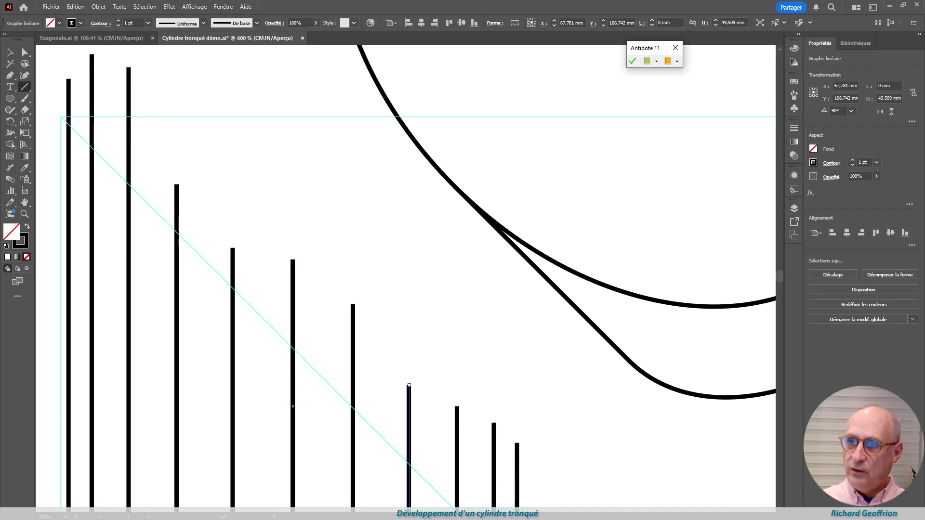
click(25, 52)
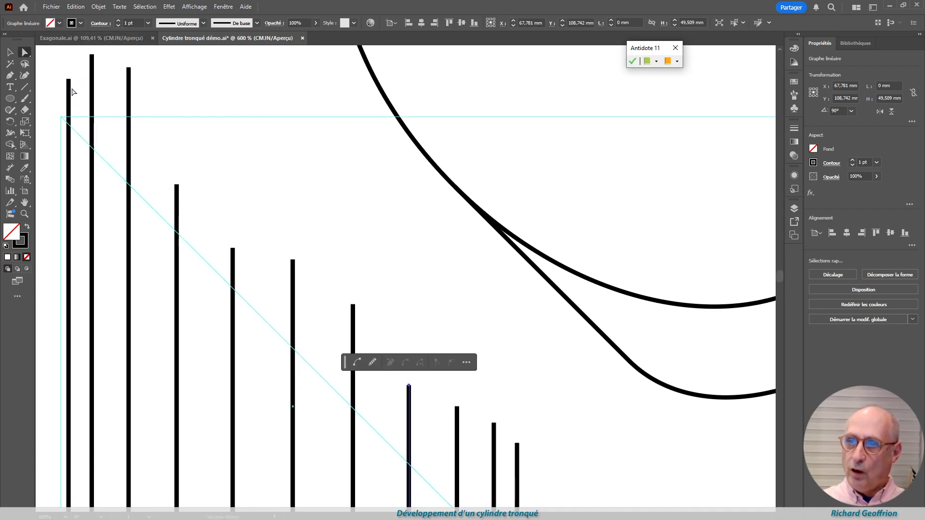
drag(71, 84, 150, 118)
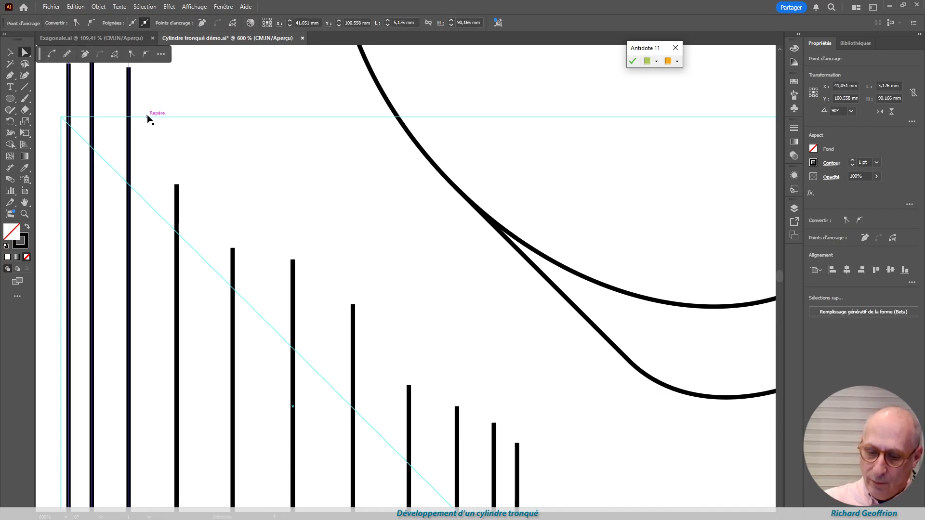
key(ctrl+5)
click(49, 78)
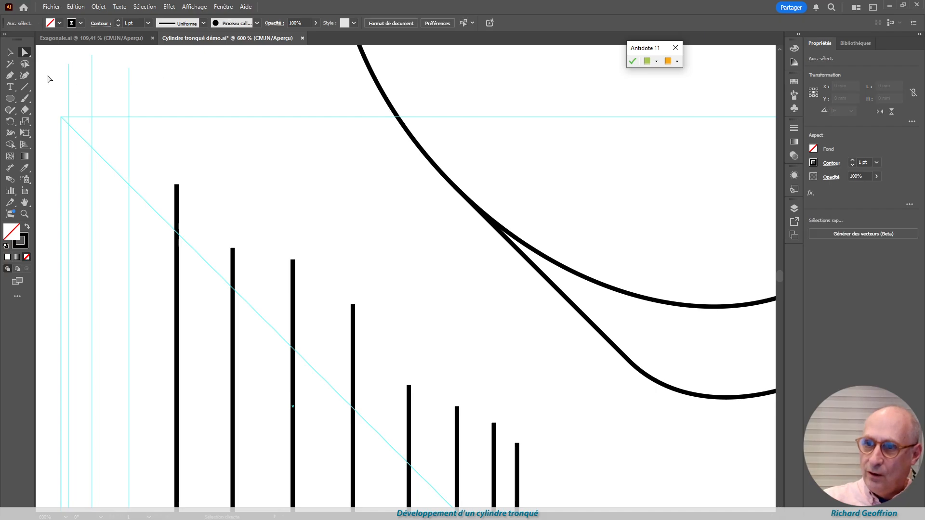
Shorten the three leftmost vertical guides so their upper ends meet the front view's oblique edge
drag(69, 66, 69, 124)
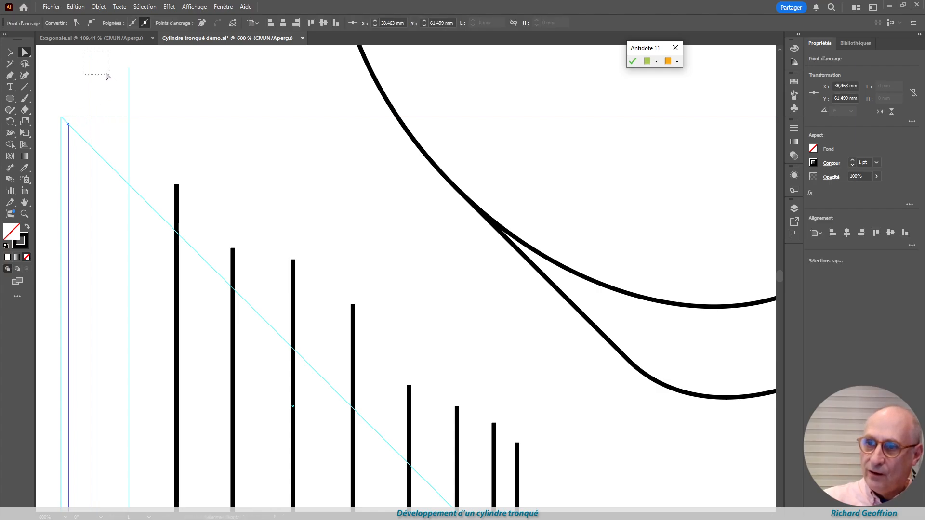
drag(106, 77, 99, 153)
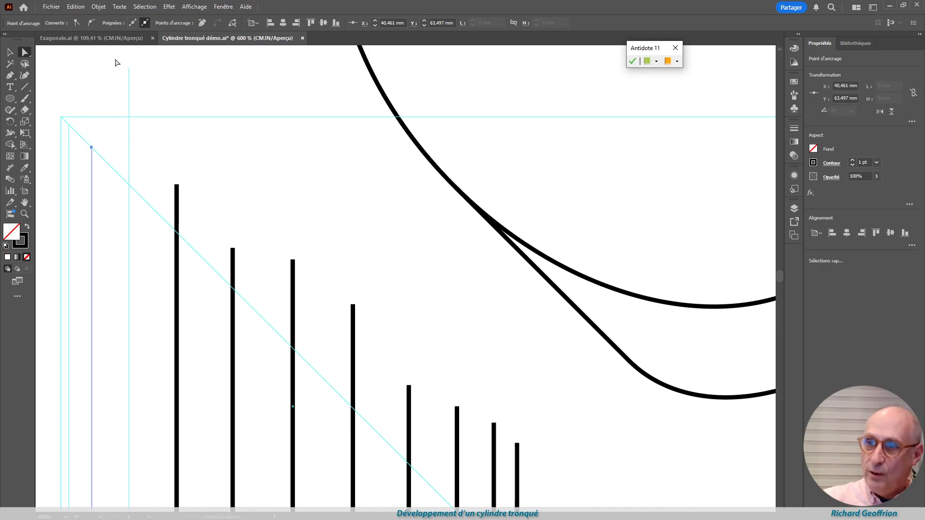
drag(148, 88, 129, 184)
drag(197, 196, 179, 145)
Convert the remaining eight vertical projection lines into guides
scroll(260, 321, down, 5)
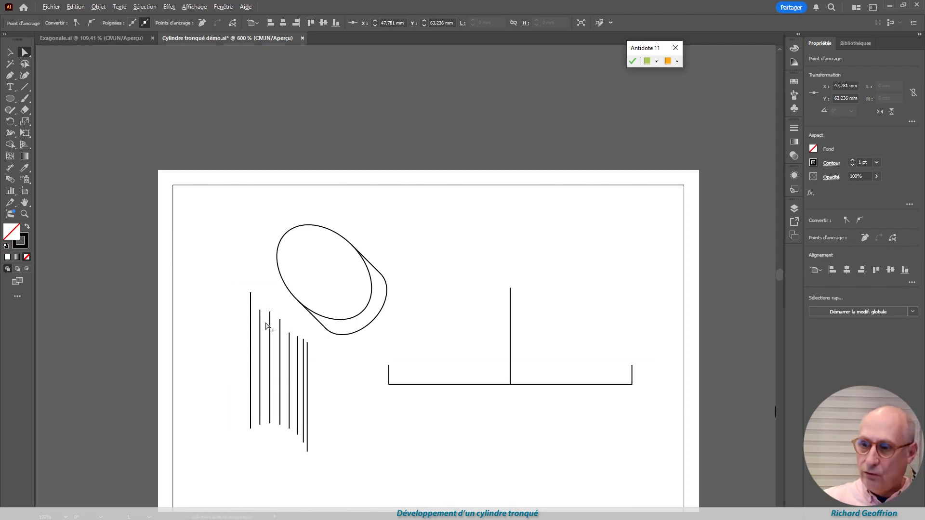
scroll(260, 345, up, 2)
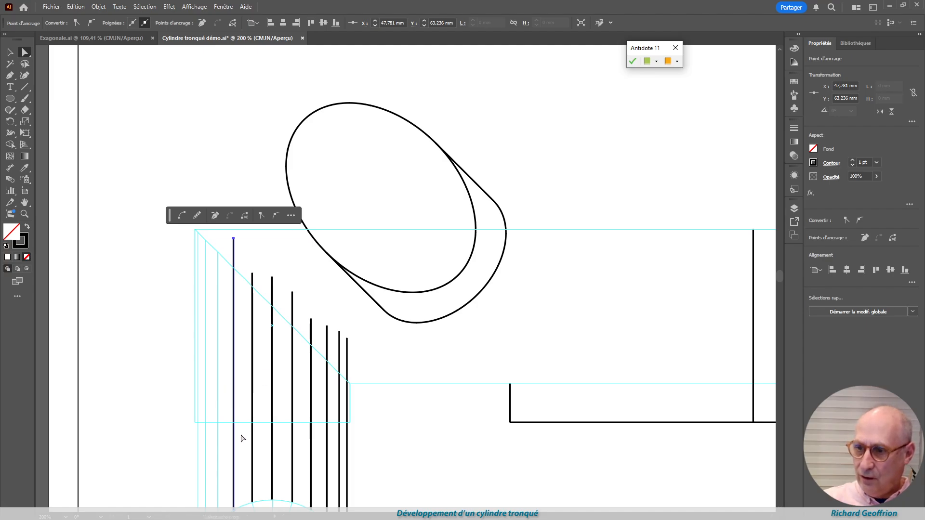
drag(229, 456, 368, 475)
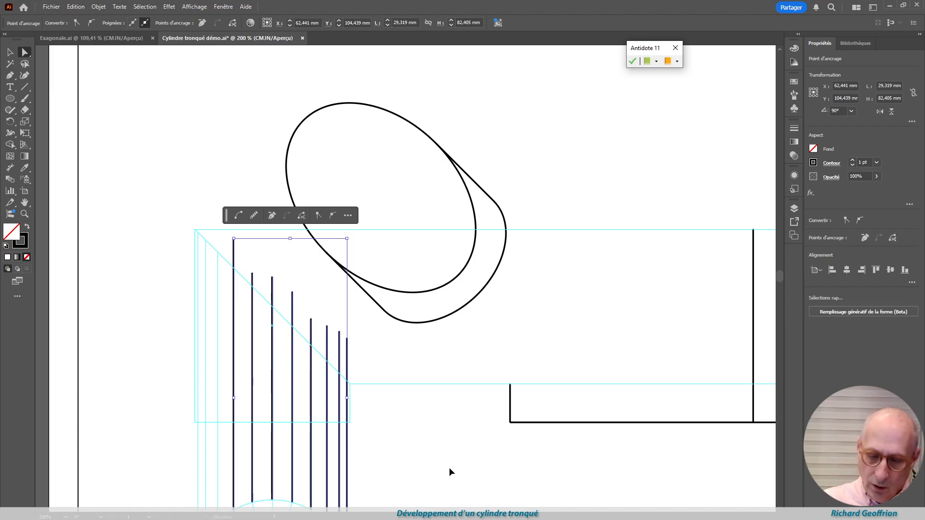
key(ctrl+5)
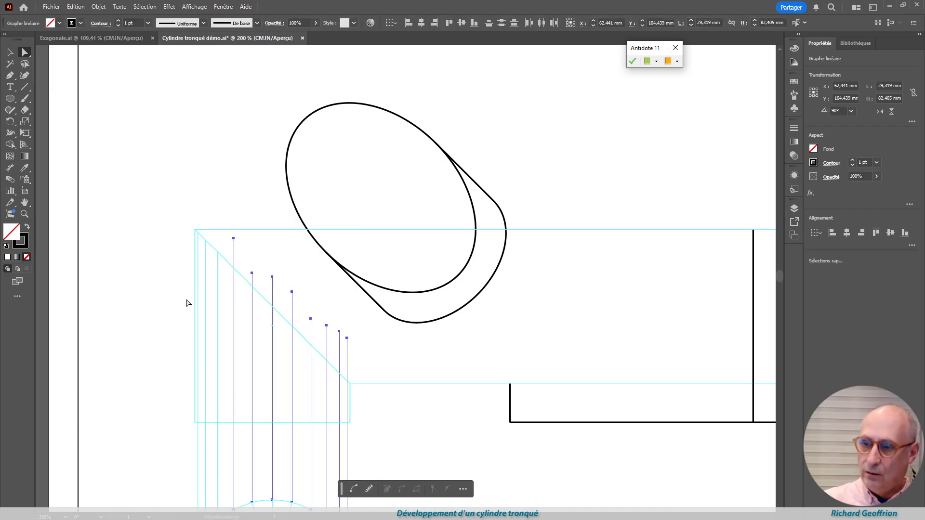
click(241, 255)
Shorten the remaining eight vertical guides so their upper ends meet the front view's oblique edge
scroll(233, 252, up, 4)
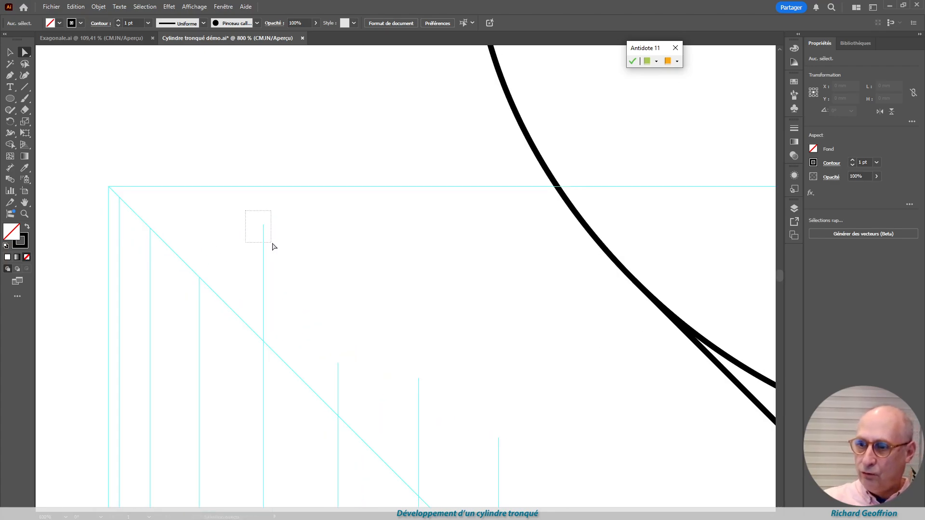
drag(272, 247, 263, 342)
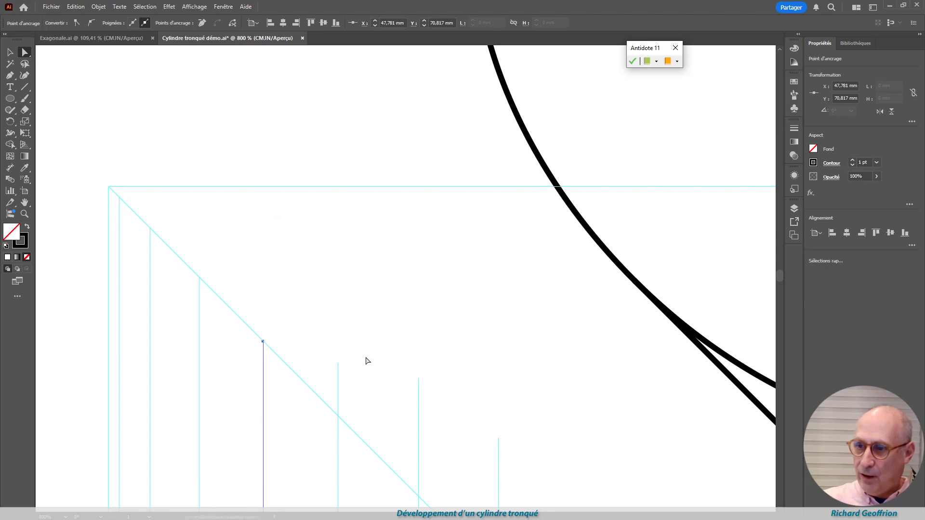
drag(352, 384, 338, 419)
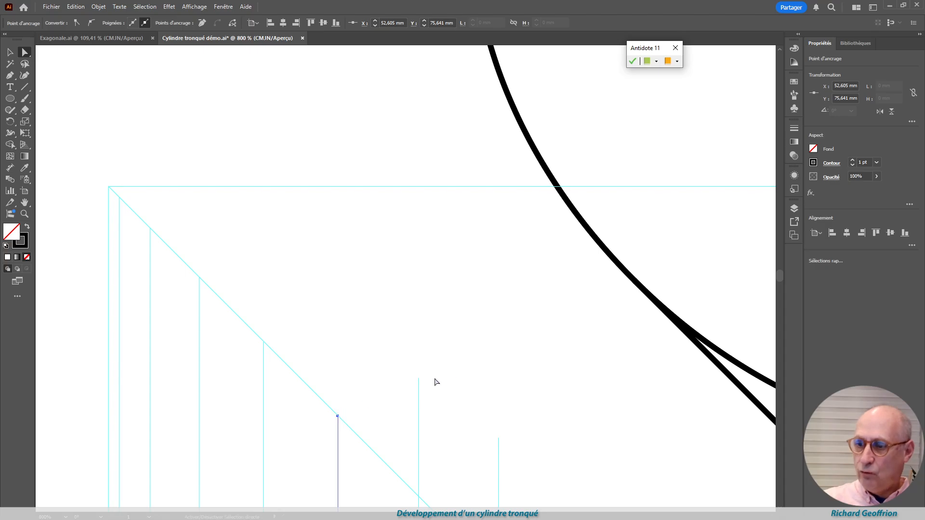
scroll(429, 390, down, 5)
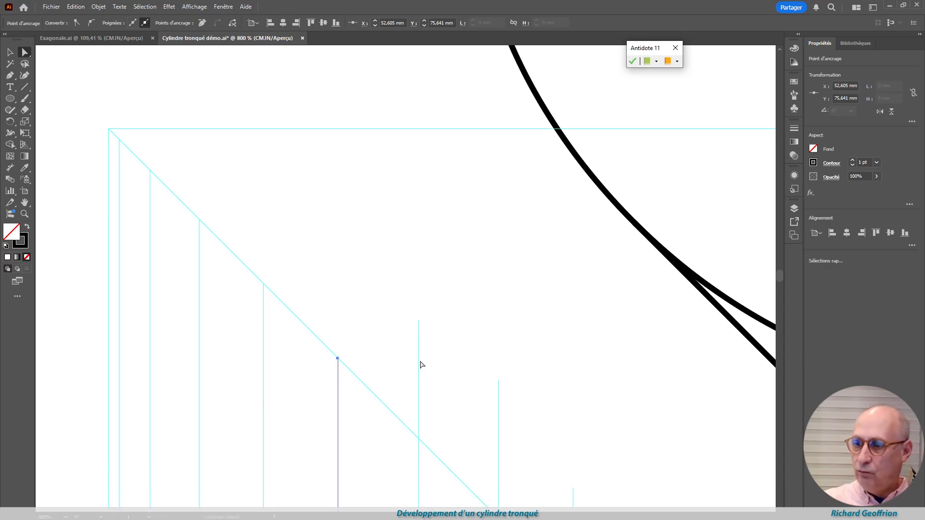
click(418, 263)
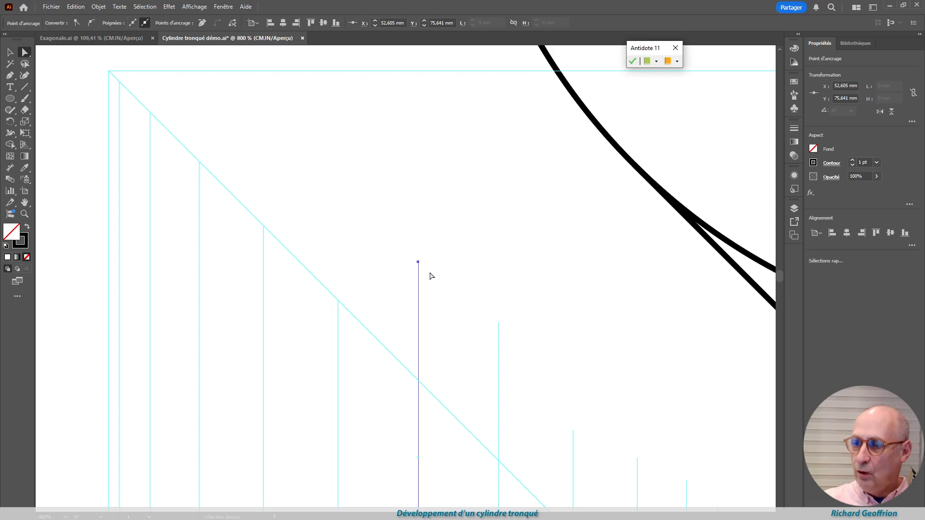
drag(418, 263, 419, 384)
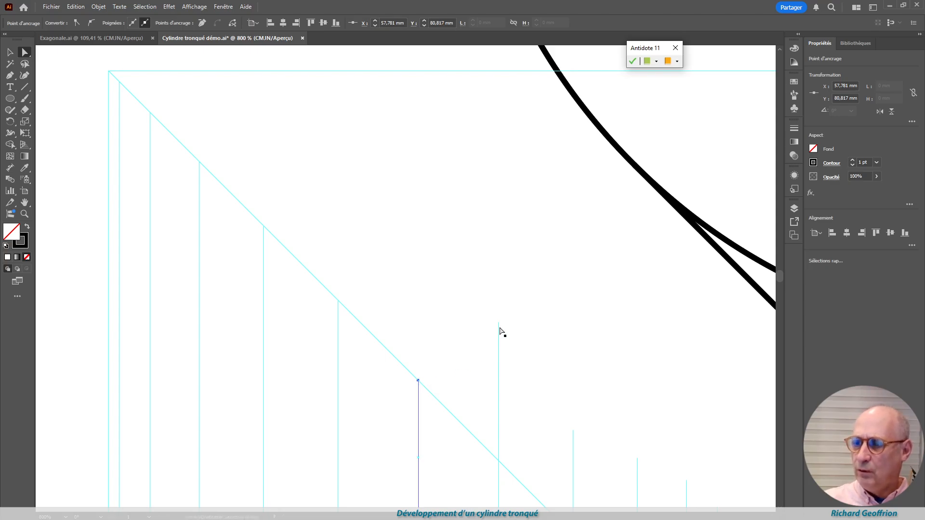
drag(485, 300, 517, 360)
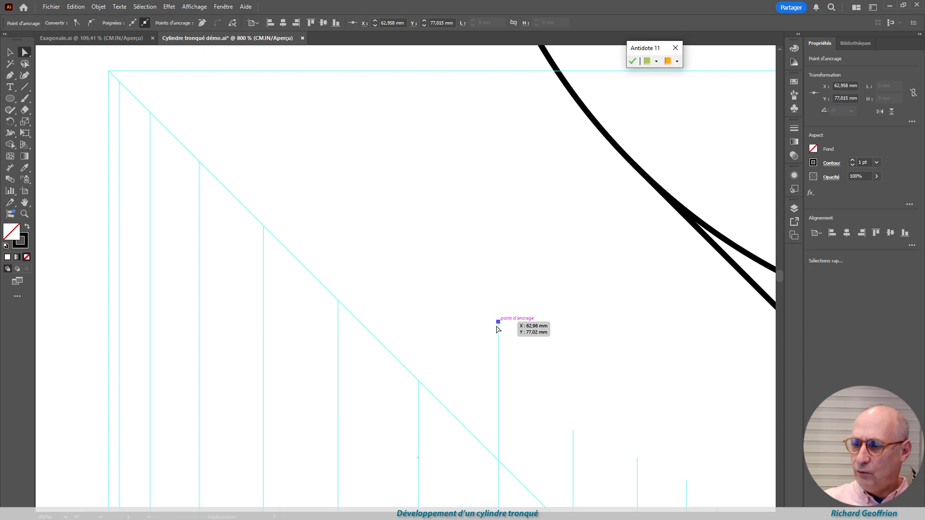
drag(498, 329, 499, 461)
scroll(506, 311, down, 5)
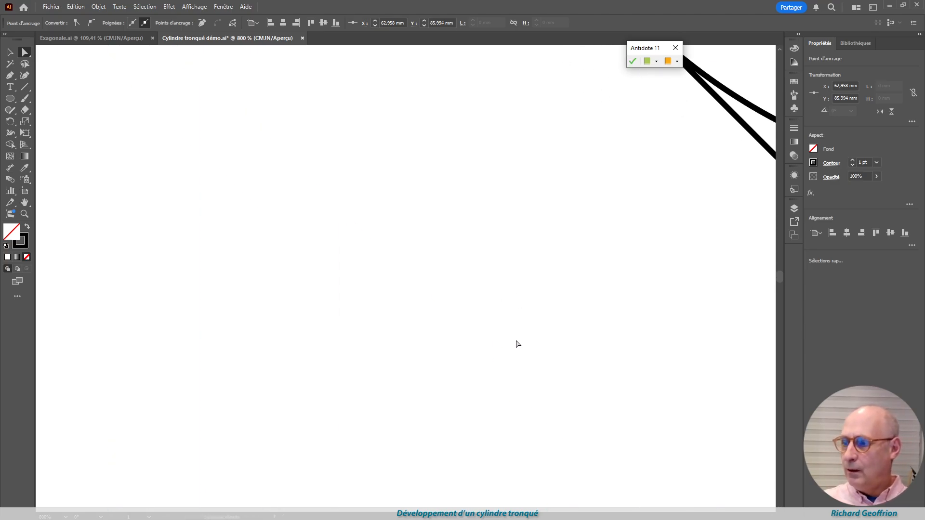
scroll(577, 320, up, 5)
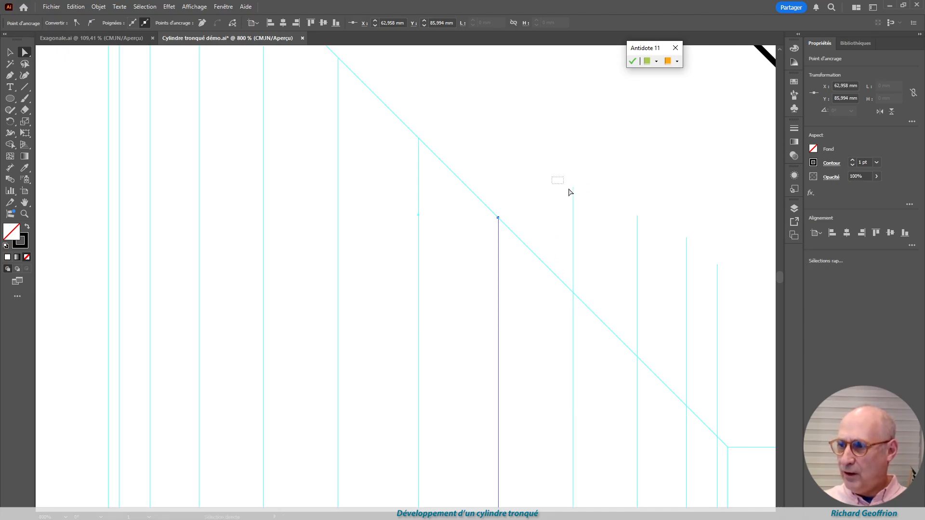
drag(570, 193, 573, 293)
drag(629, 191, 661, 259)
drag(637, 215, 638, 359)
drag(686, 239, 736, 308)
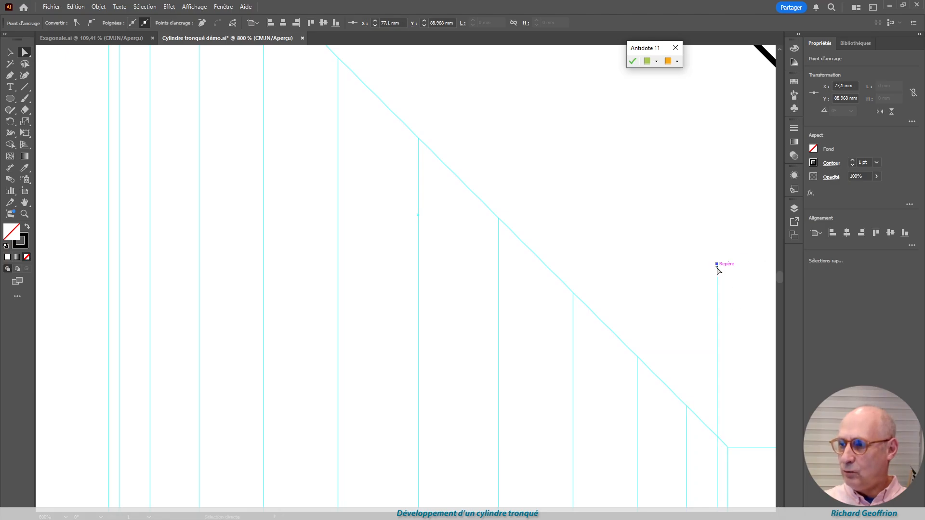
drag(716, 265, 718, 438)
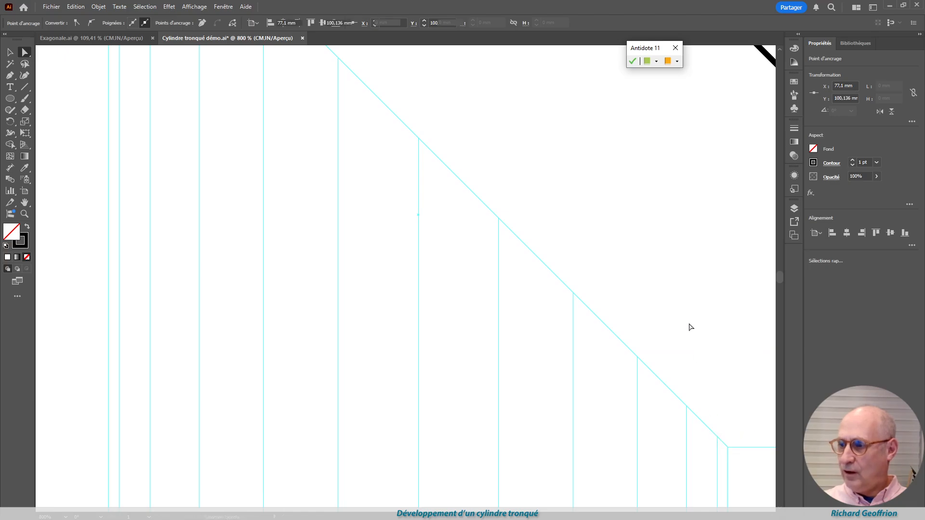
click(665, 336)
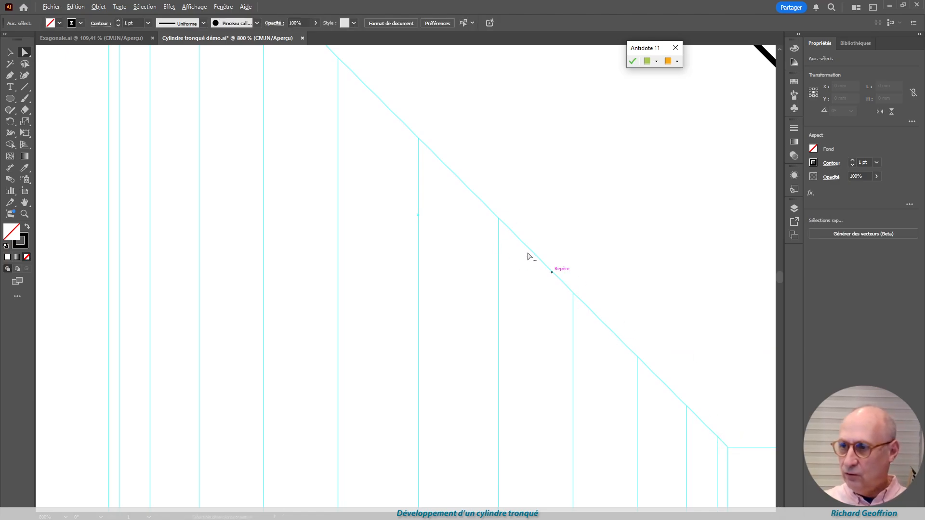
Release the front view, the circle with its radii and the vertical projection guides back into ordinary black paths
scroll(513, 244, up, 15)
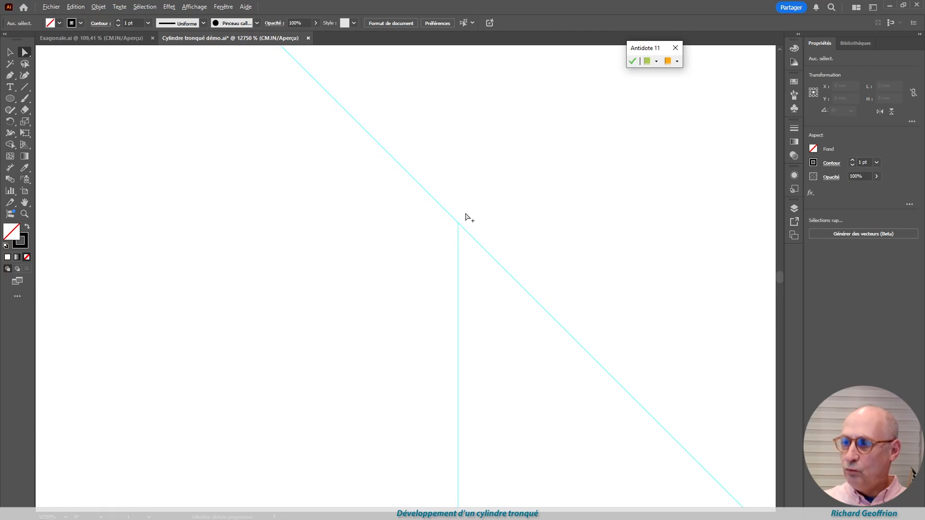
scroll(471, 274, down, 15)
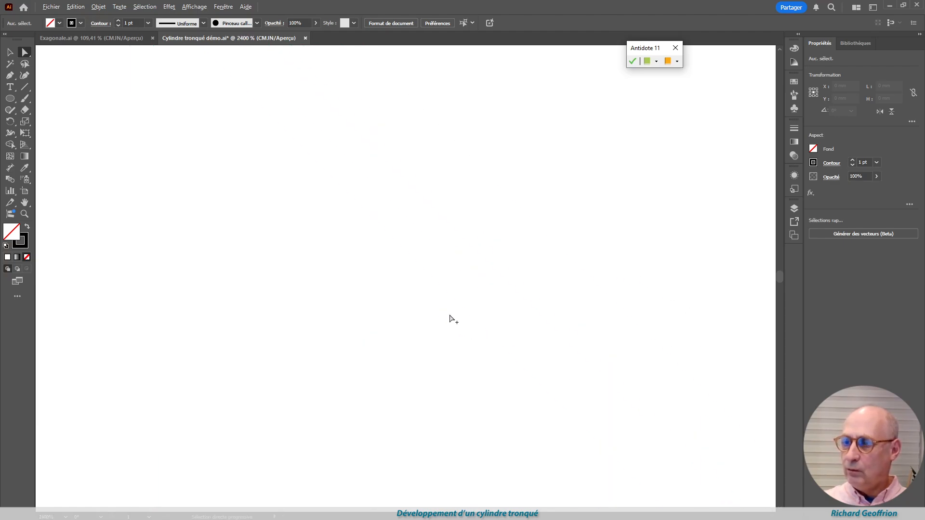
scroll(474, 405, down, 3)
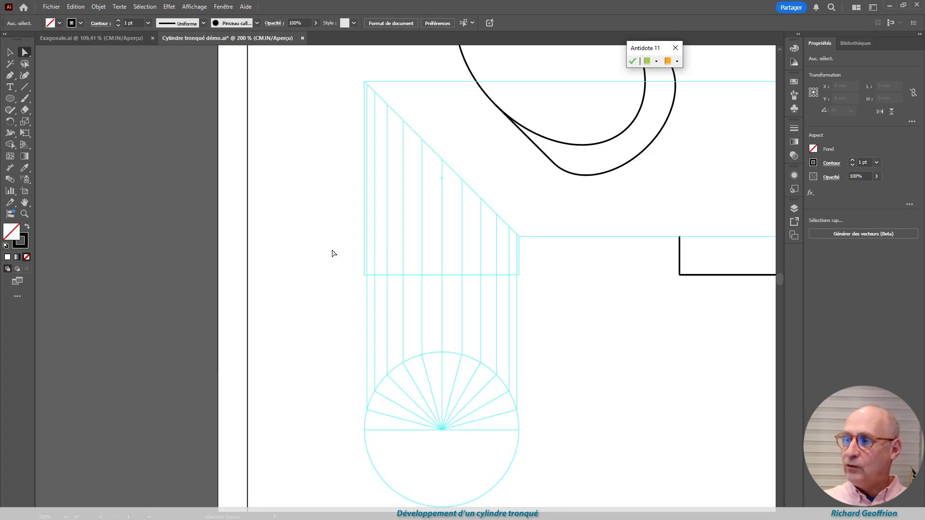
drag(337, 248, 535, 507)
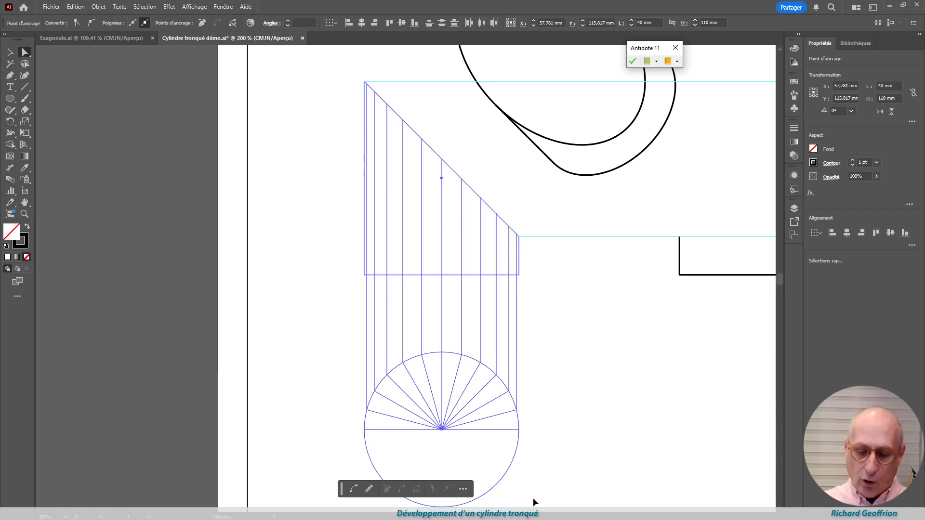
key(ctrl+alt+5)
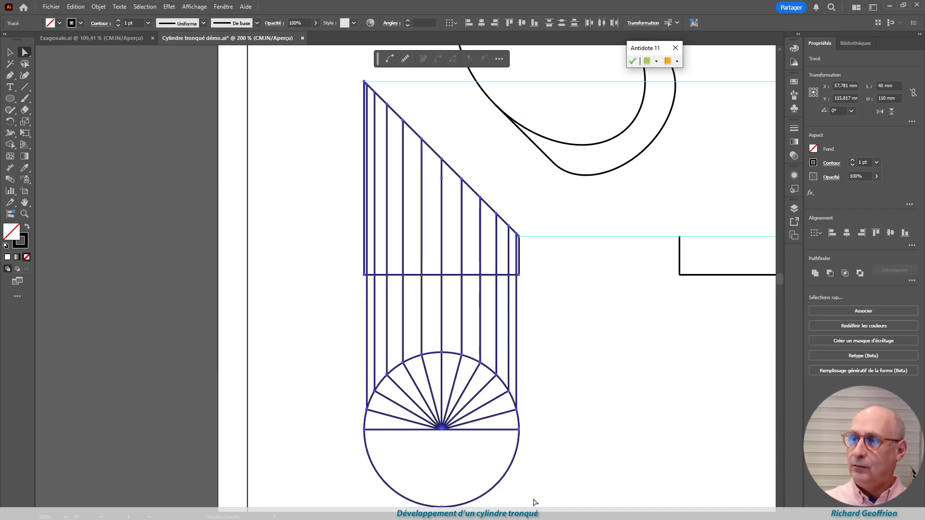
click(593, 362)
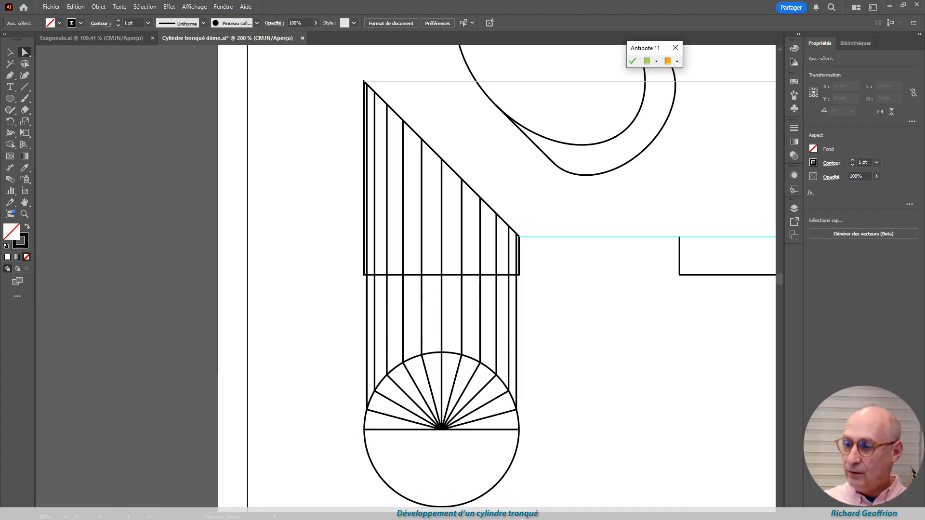
drag(522, 518, 530, 518)
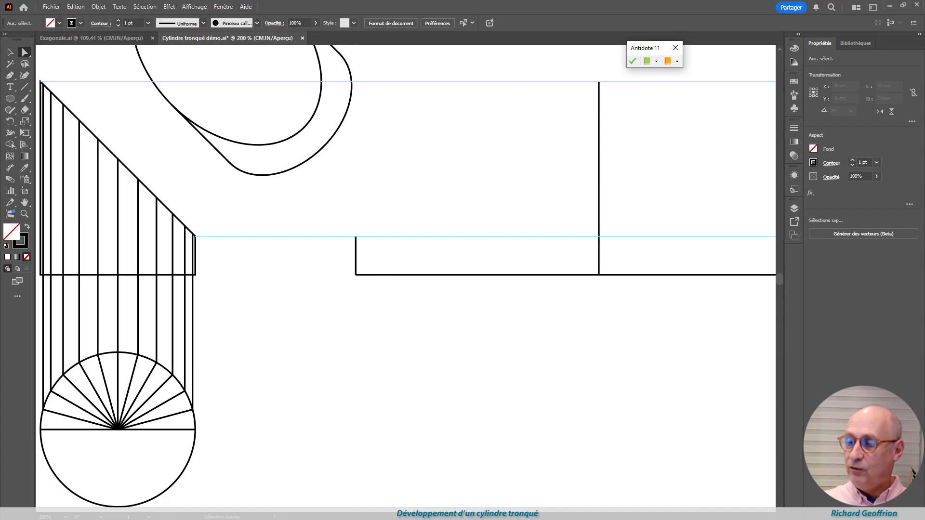
drag(529, 518, 525, 518)
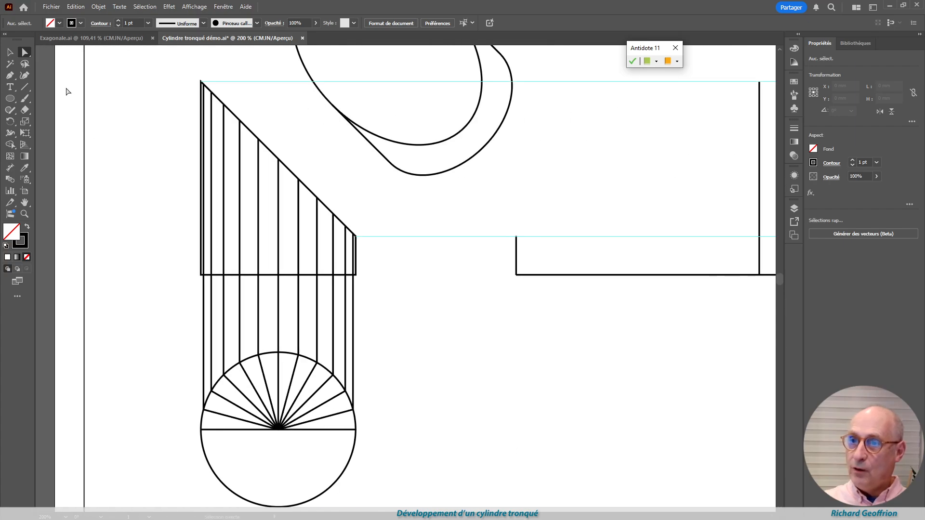
click(25, 52)
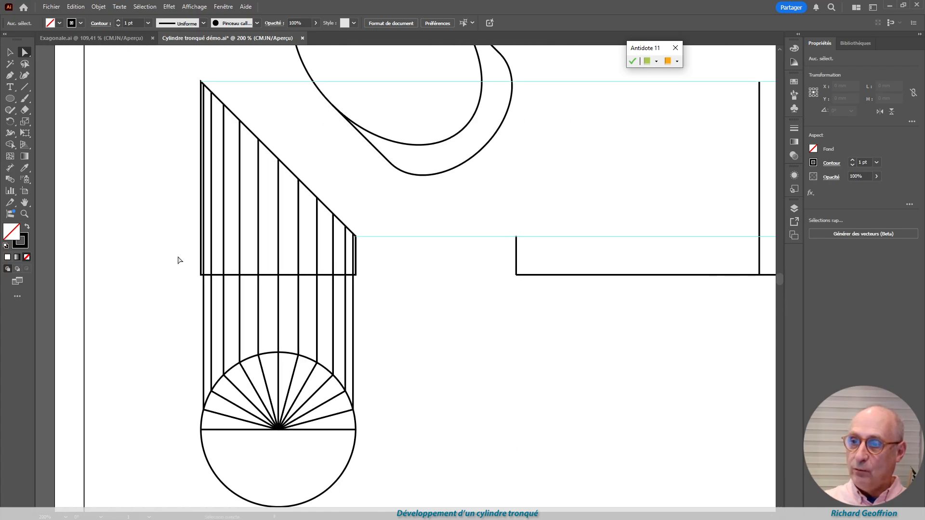
drag(177, 245, 379, 266)
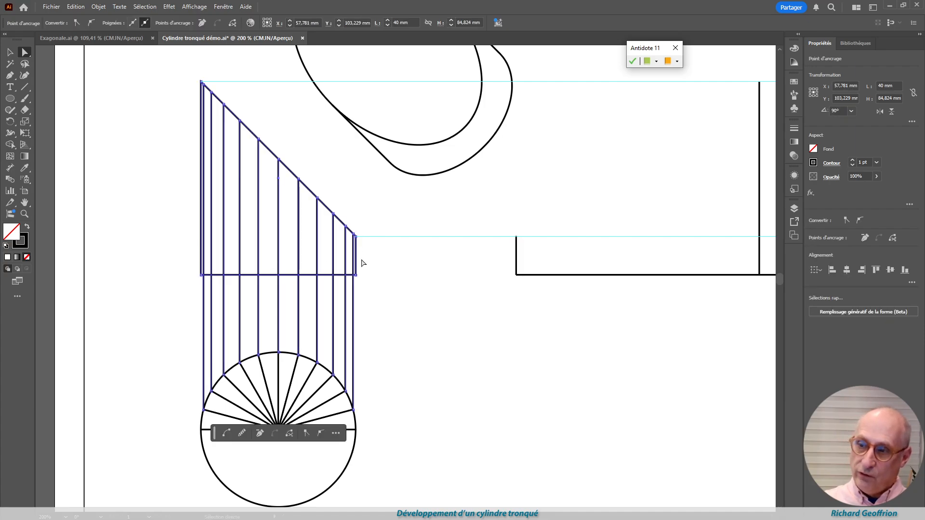
click(183, 243)
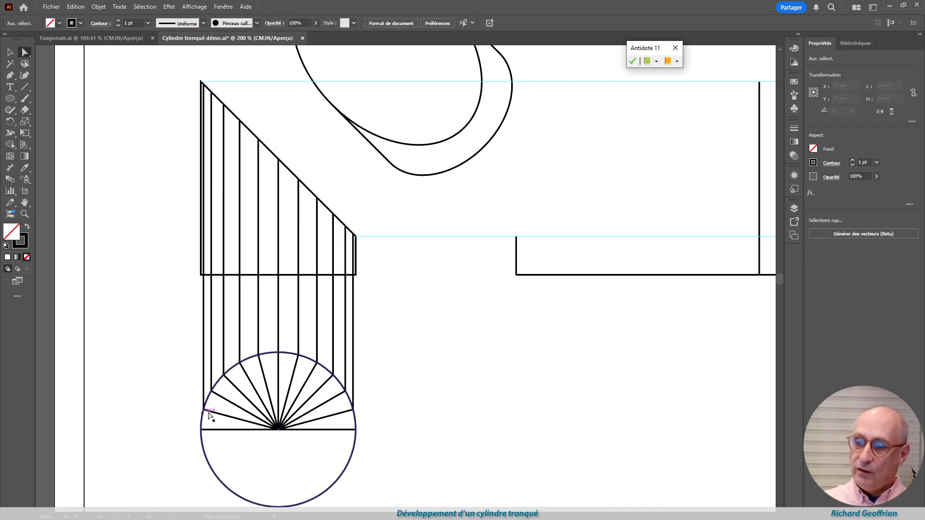
Shorten all eleven vertical projection lines so their lower ends meet the front view's base line
drag(204, 409, 205, 277)
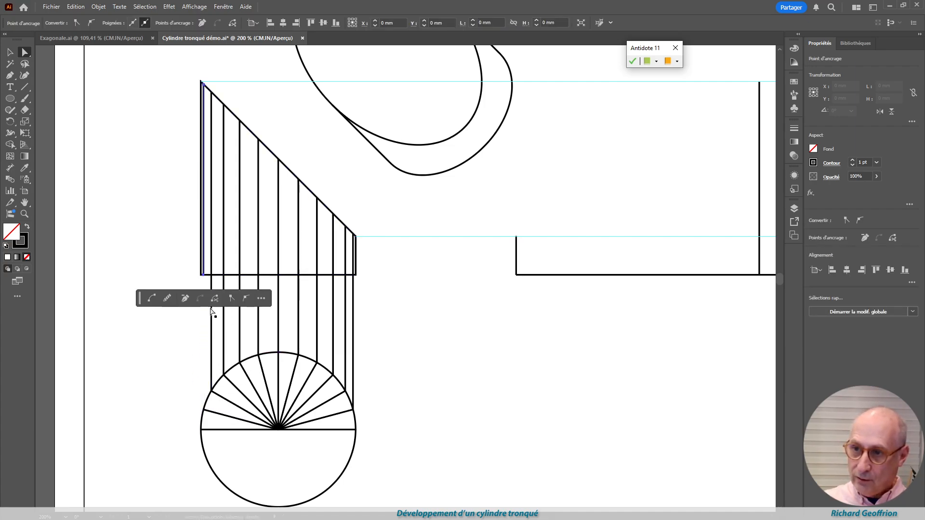
drag(209, 392, 210, 274)
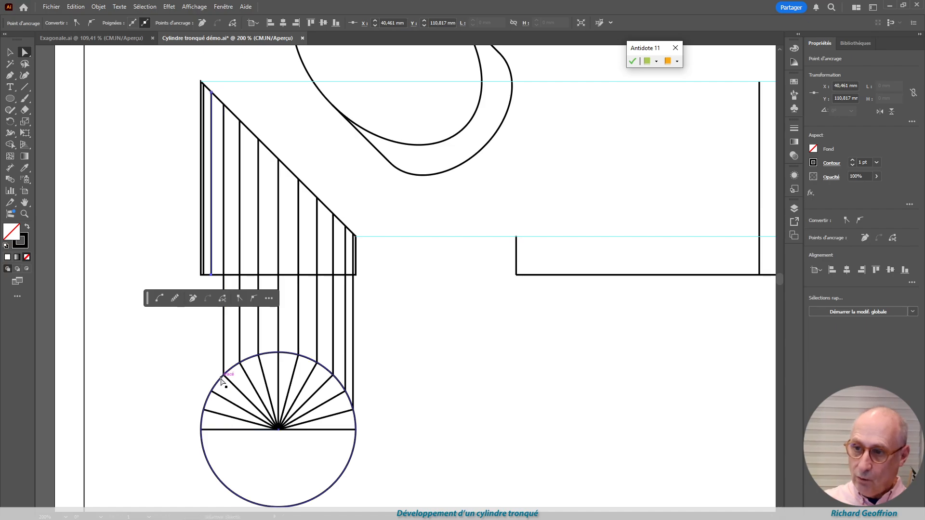
drag(223, 375, 223, 274)
drag(241, 366, 240, 275)
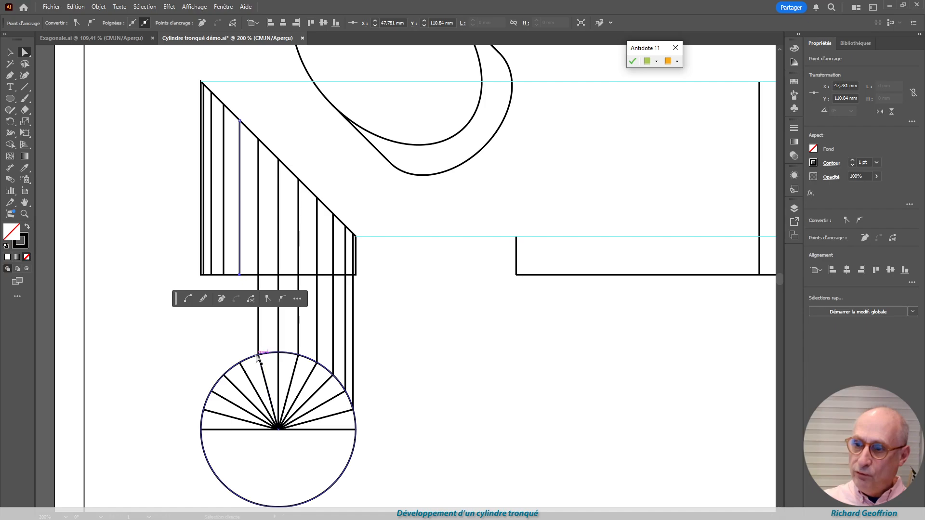
drag(257, 358, 267, 273)
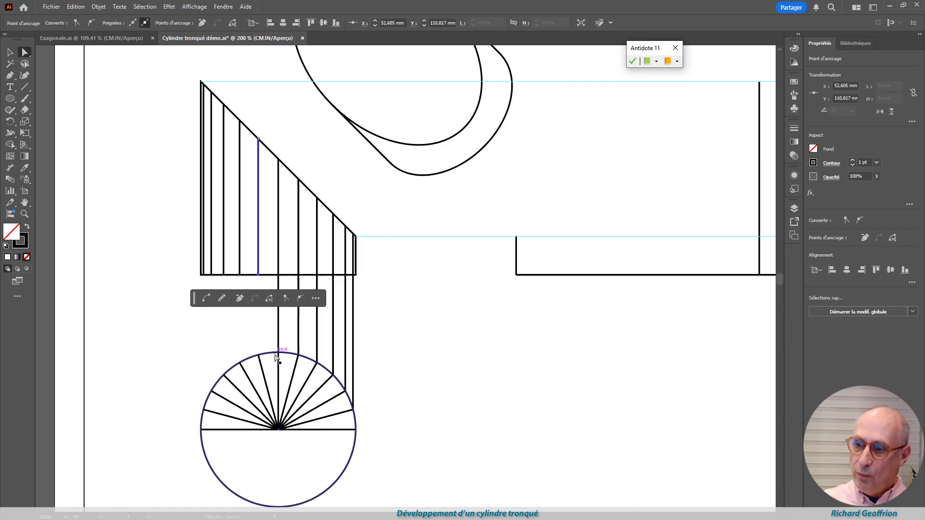
drag(279, 355, 286, 278)
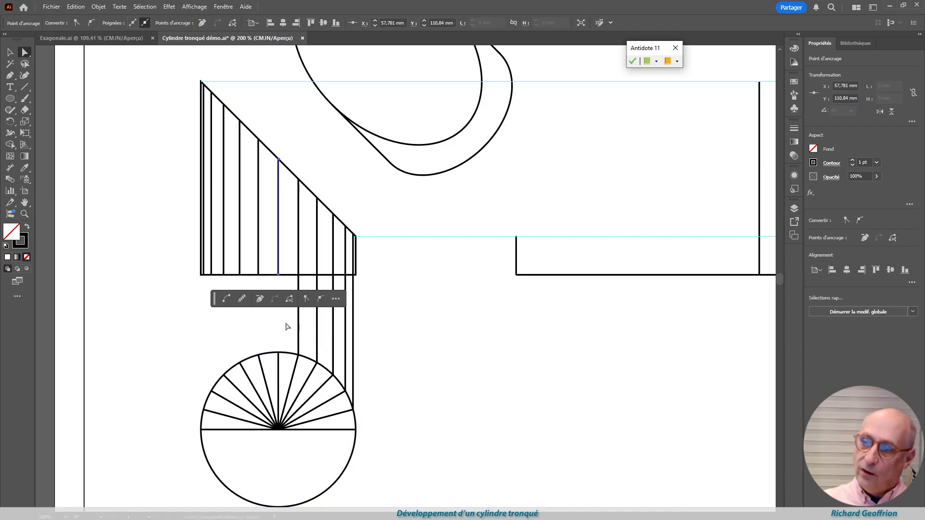
drag(298, 358, 299, 276)
drag(313, 365, 312, 276)
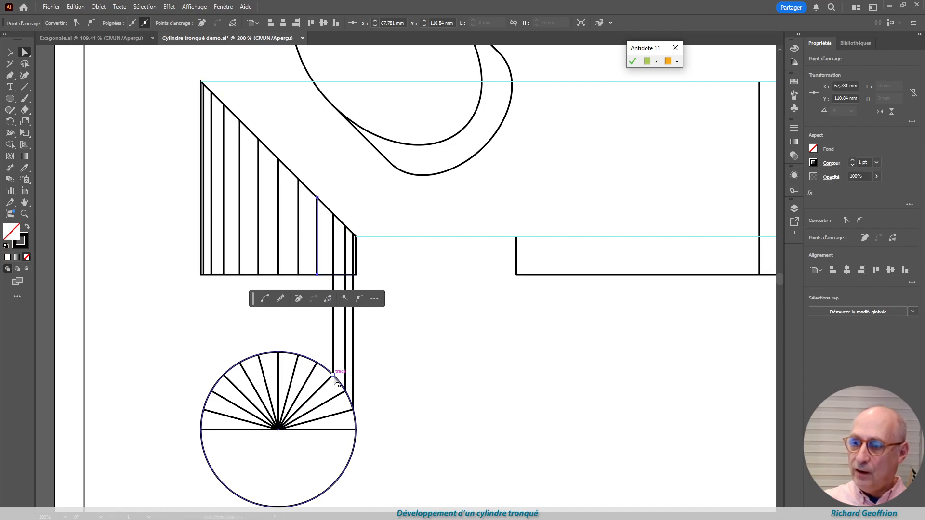
drag(332, 375, 333, 275)
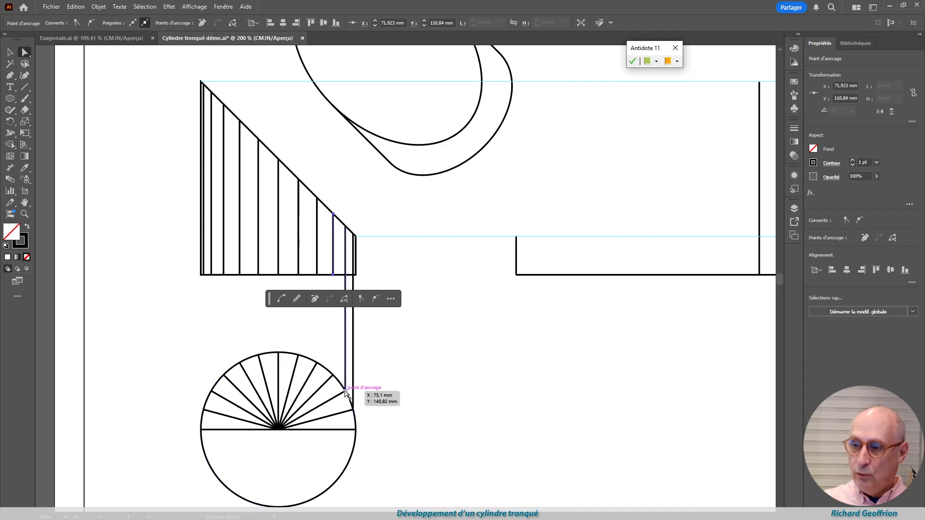
drag(346, 392, 345, 275)
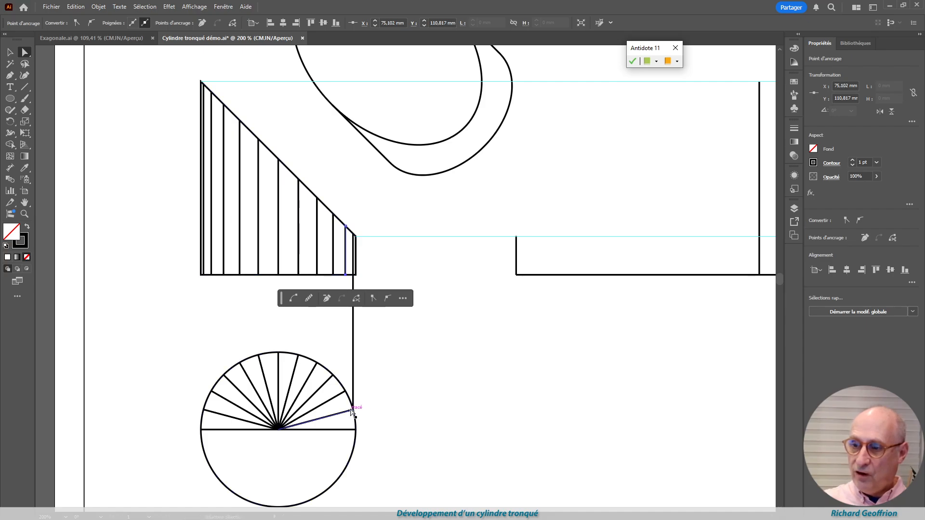
drag(351, 412, 353, 275)
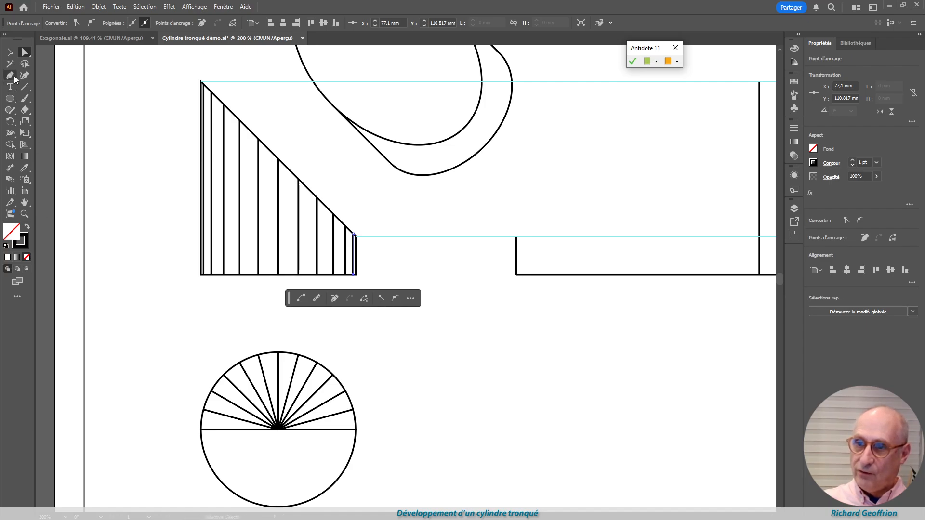
click(10, 52)
click(394, 352)
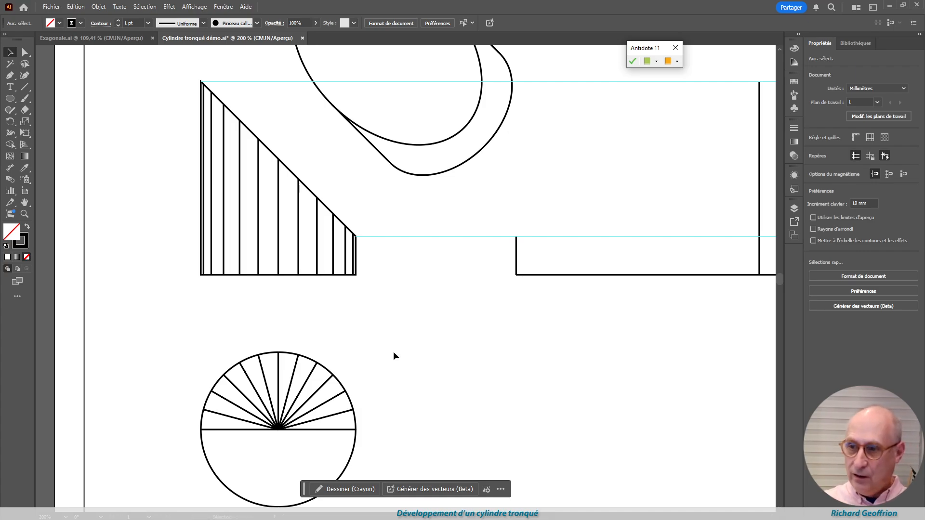
drag(185, 258, 339, 306)
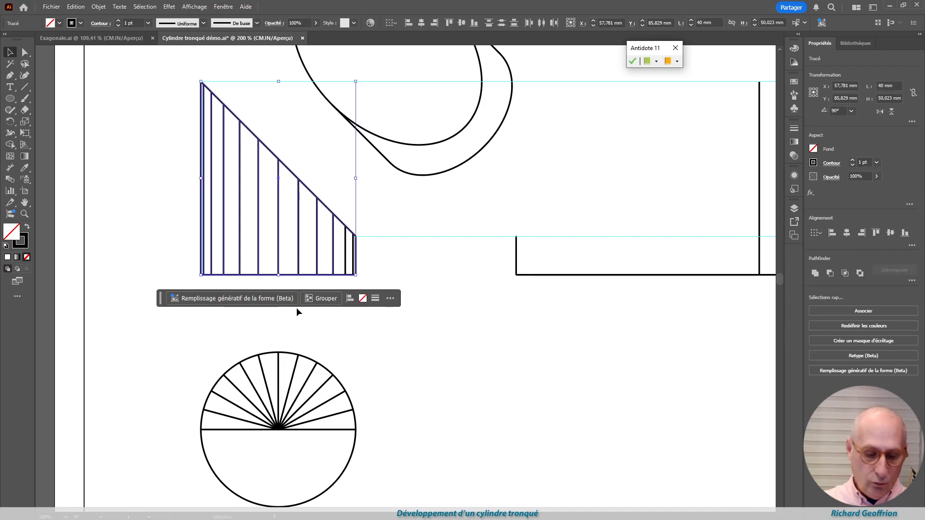
key(ctrl+alt+j)
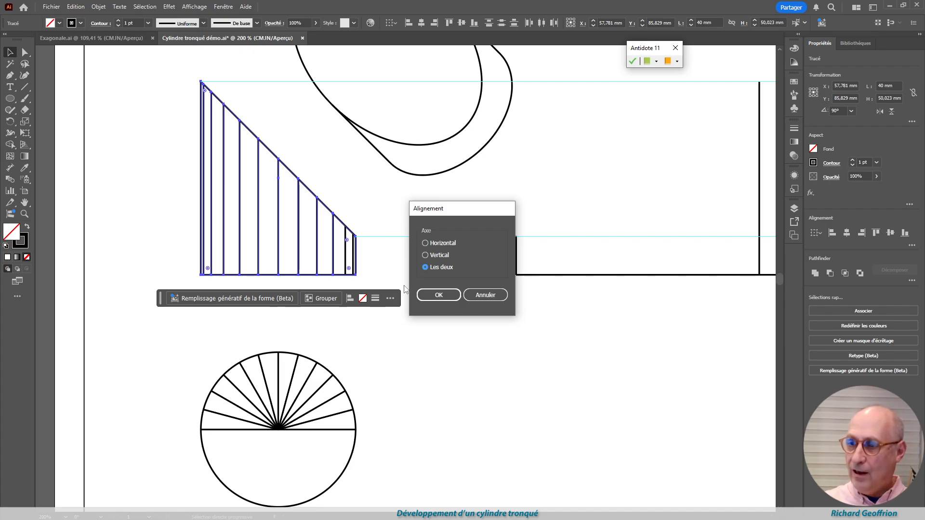
click(493, 296)
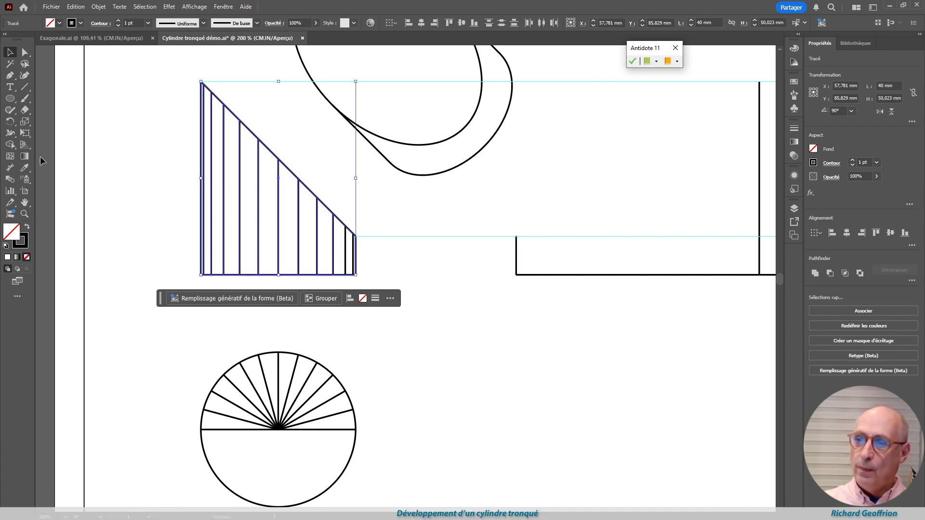
click(150, 163)
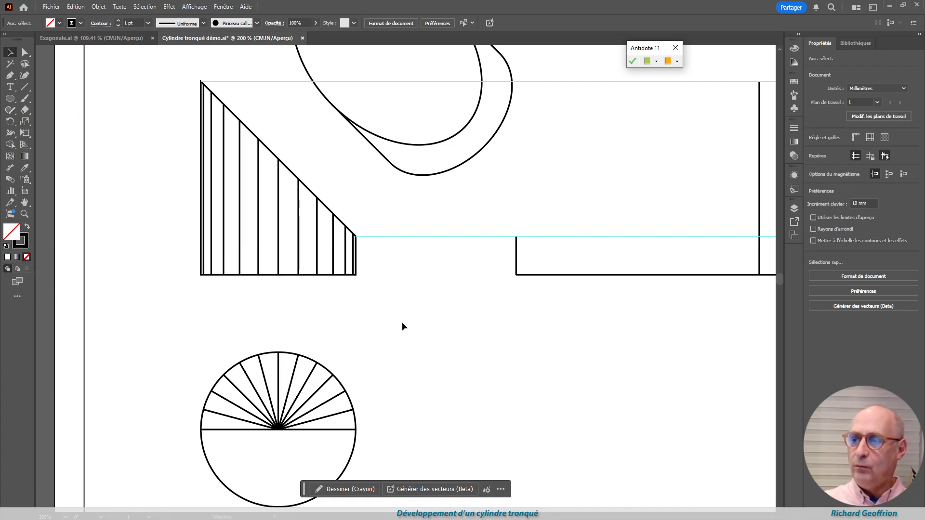
Duplicate only the front view's thirteen vertical lines, including its two side edges, without the oblique edge and base
scroll(352, 260, up, 1)
scroll(348, 279, down, 1)
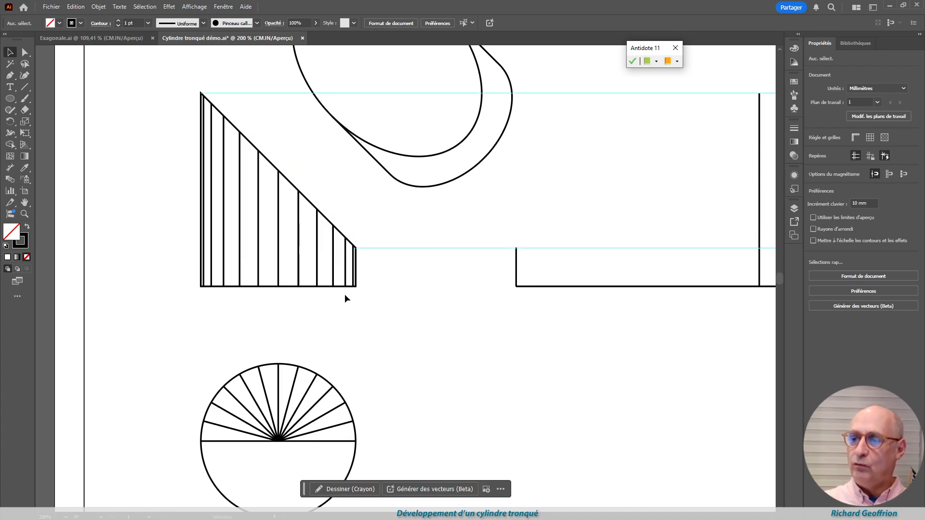
scroll(345, 295, up, 1)
click(24, 52)
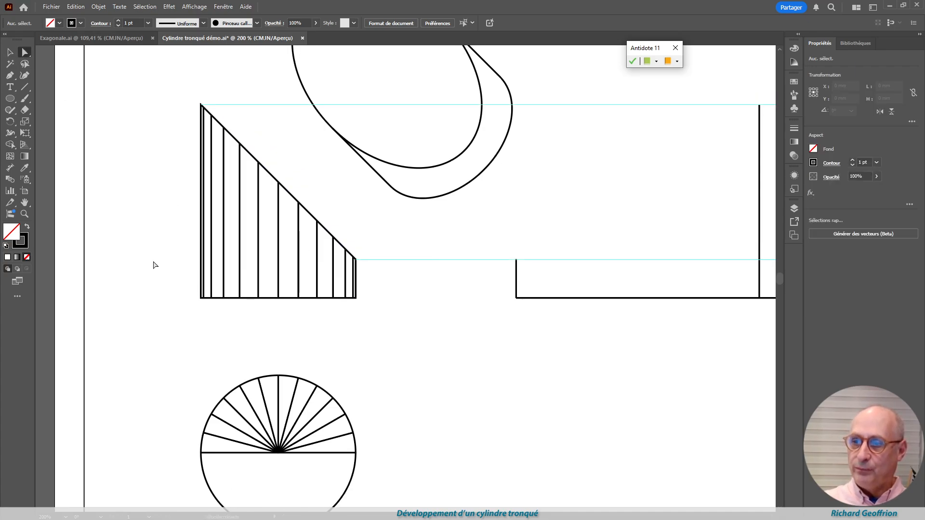
drag(176, 273, 392, 291)
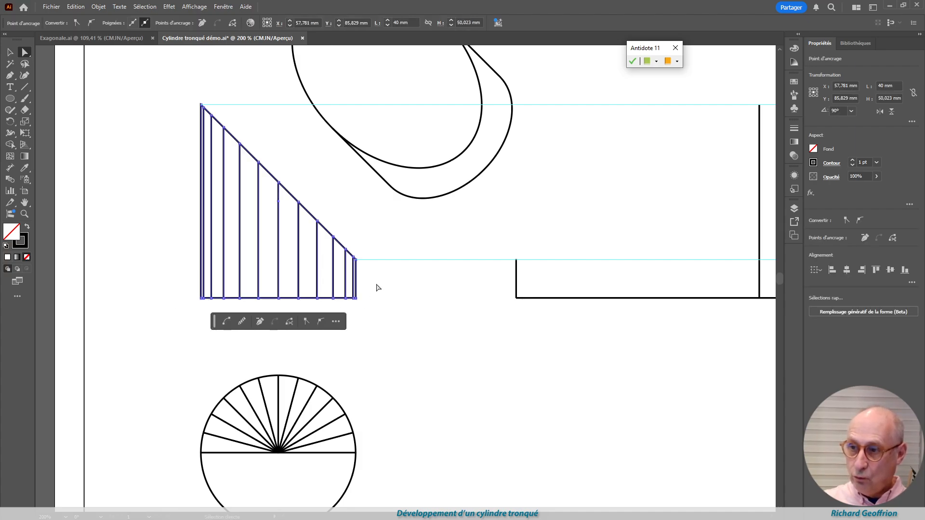
key(ctrl)
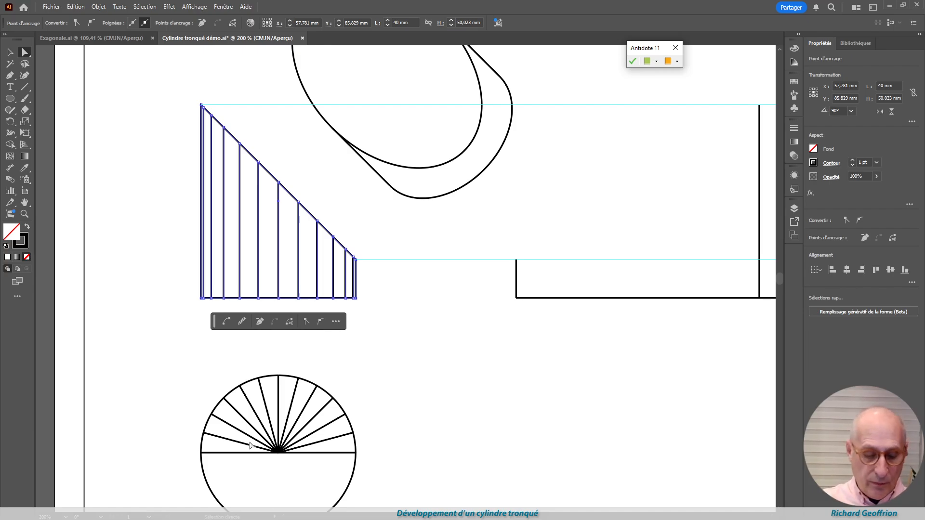
key(ctrl)
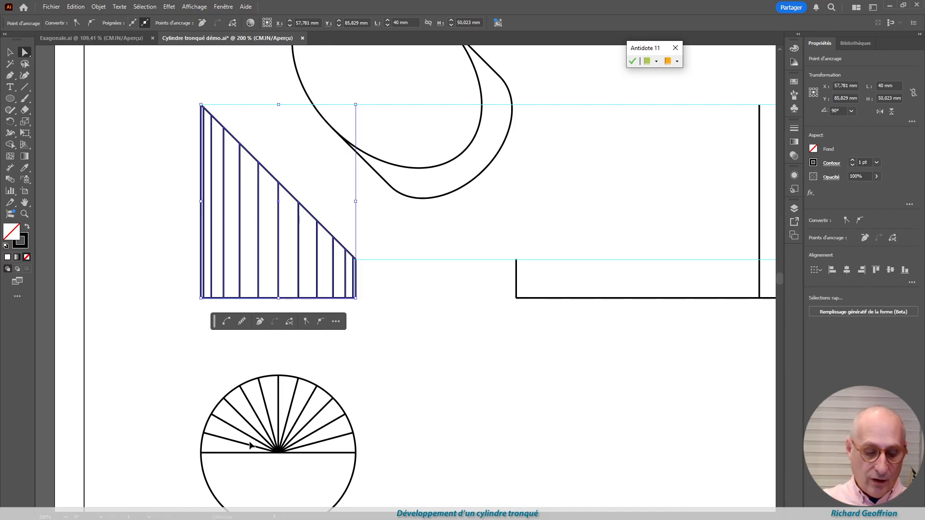
key(ctrl+v)
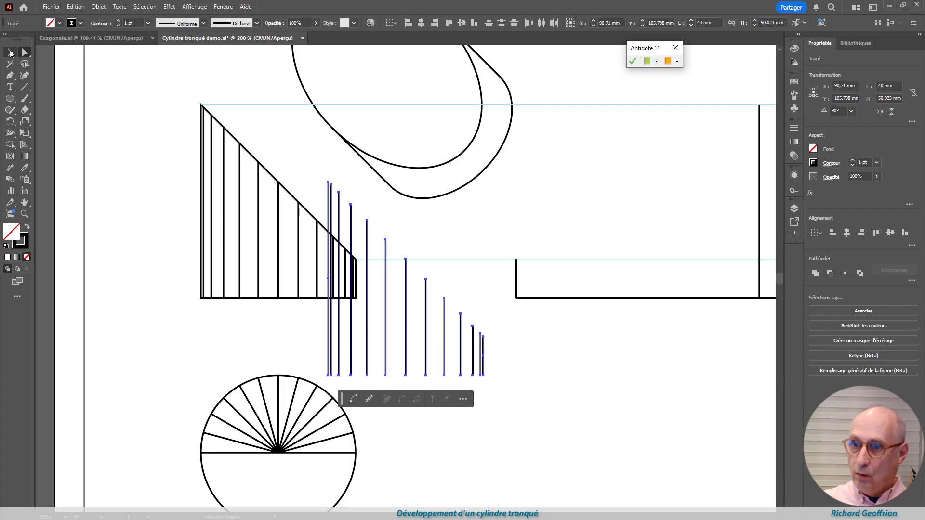
Move the duplicated lines into the empty area beside the circle and group them
click(10, 52)
drag(328, 354, 439, 439)
scroll(623, 434, down, 1)
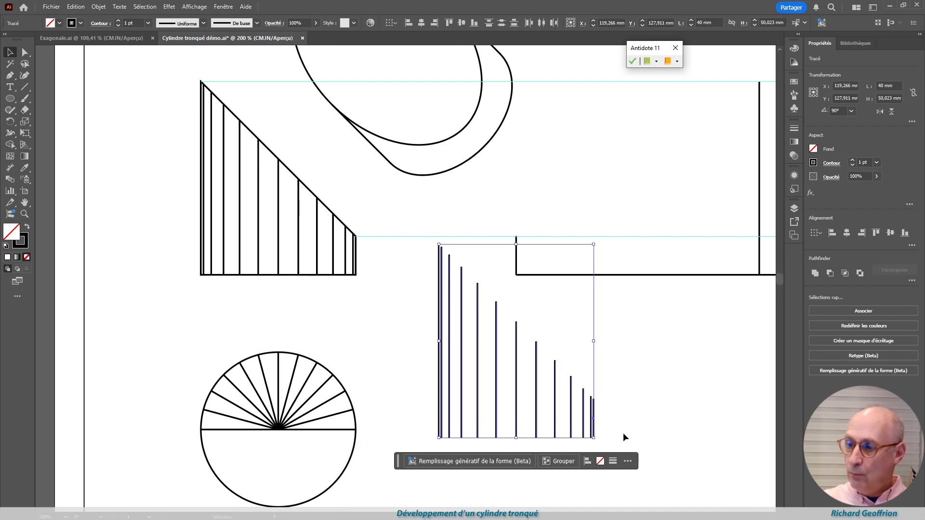
click(561, 464)
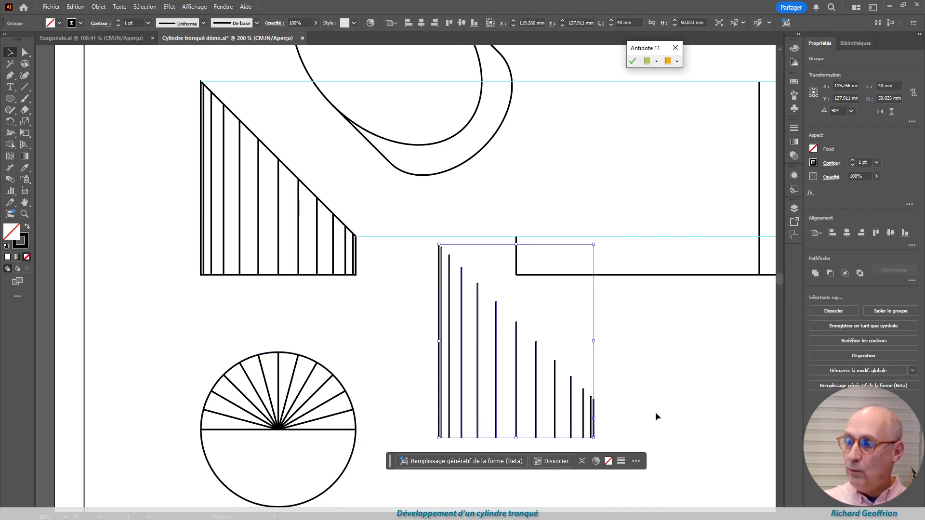
click(657, 376)
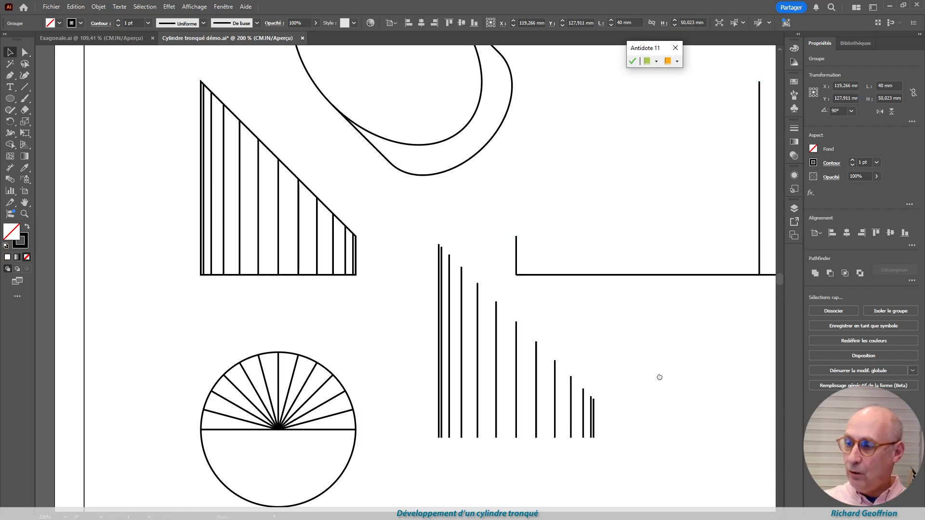
Move the grouped lines into the empty space below the development's base line
drag(656, 375, 298, 326)
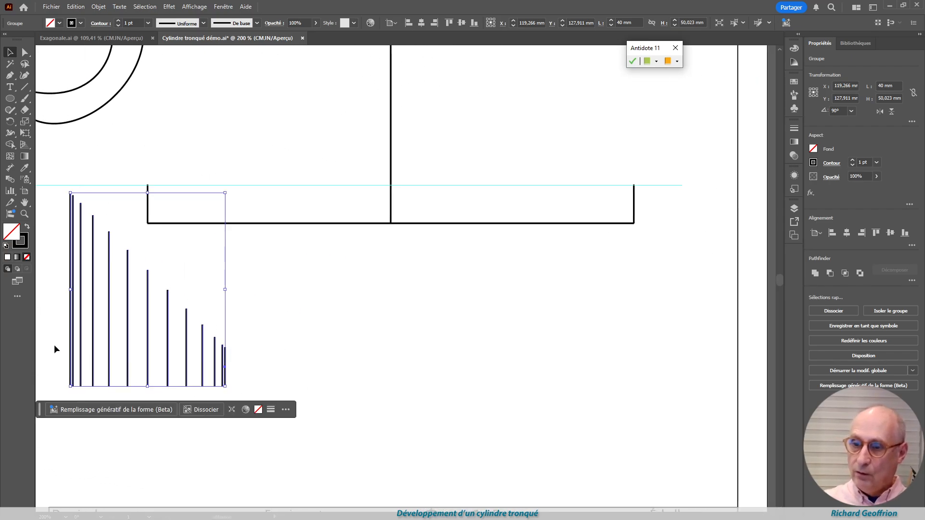
drag(71, 348, 471, 365)
click(447, 407)
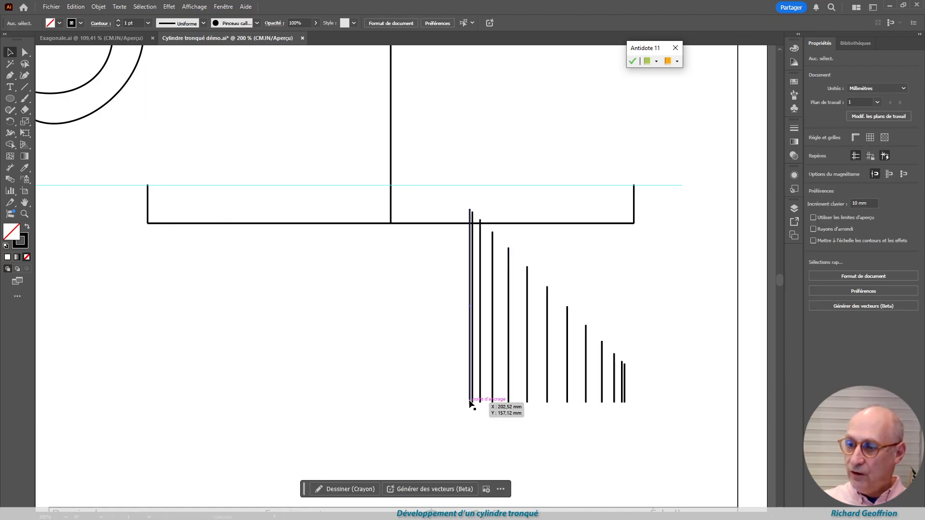
drag(470, 404, 284, 452)
Ungroup the duplicated vertical lines, distribute them evenly in the horizontal direction and group them again
click(402, 479)
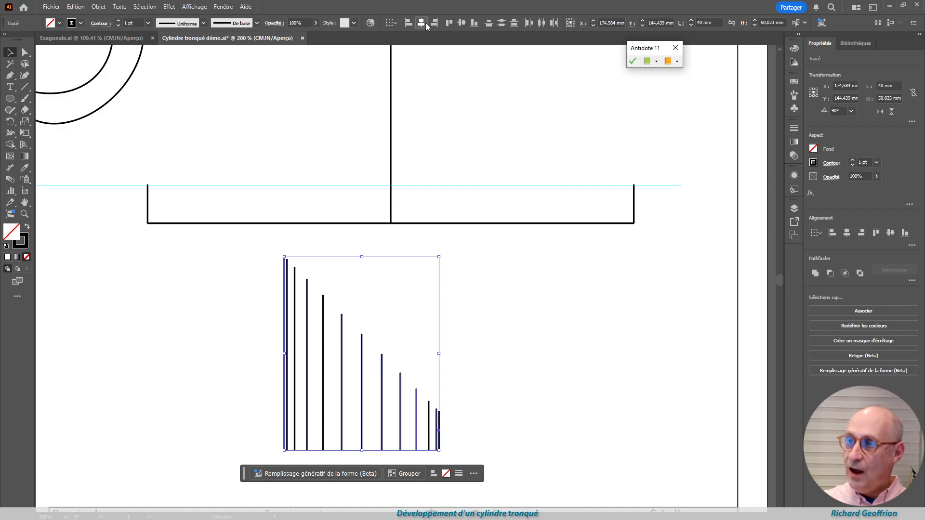
click(528, 22)
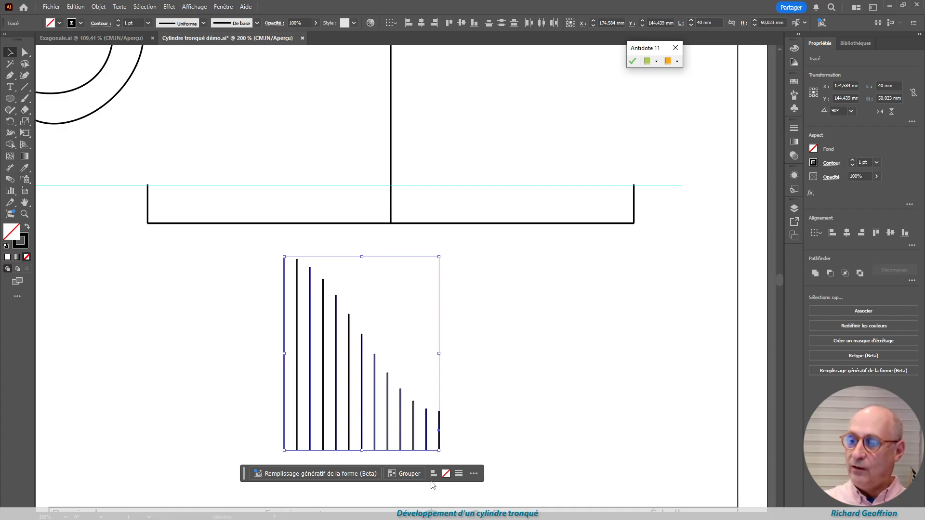
click(407, 475)
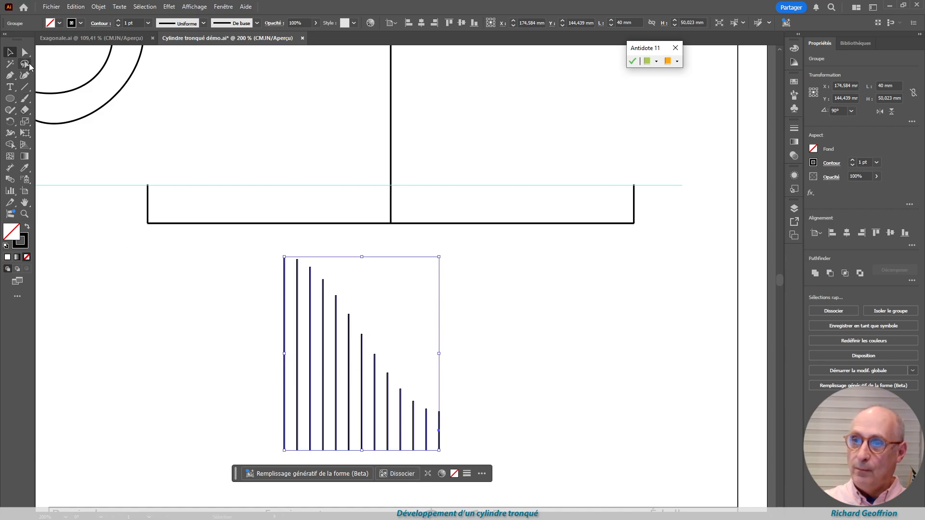
Move the evenly spaced group so its tallest line's foot snaps to the base of the development's centre line
click(294, 455)
mouse_move(285, 449)
mouse_down()
mouse_move(355, 362)
mouse_move(392, 225)
mouse_up()
scroll(427, 308, up, 3)
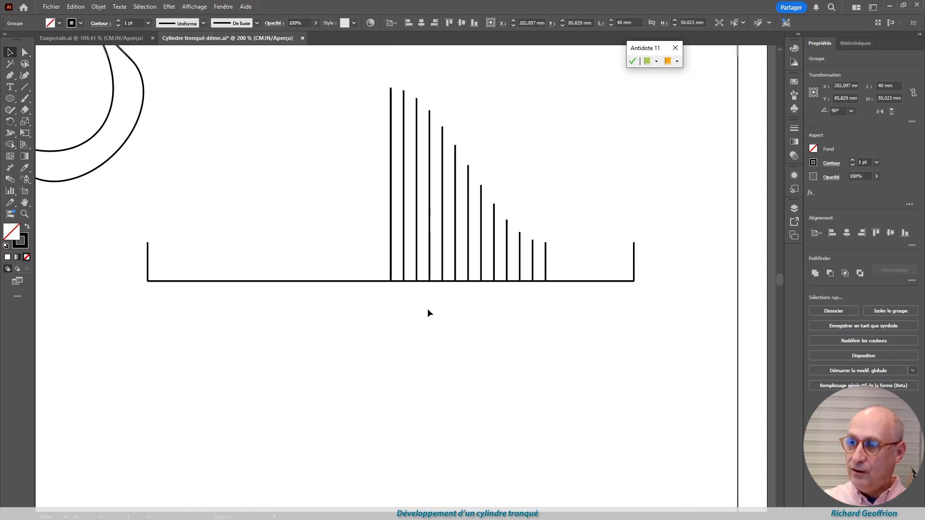
Try to scale the line group from the centre line's foot out to the development's right end
click(25, 123)
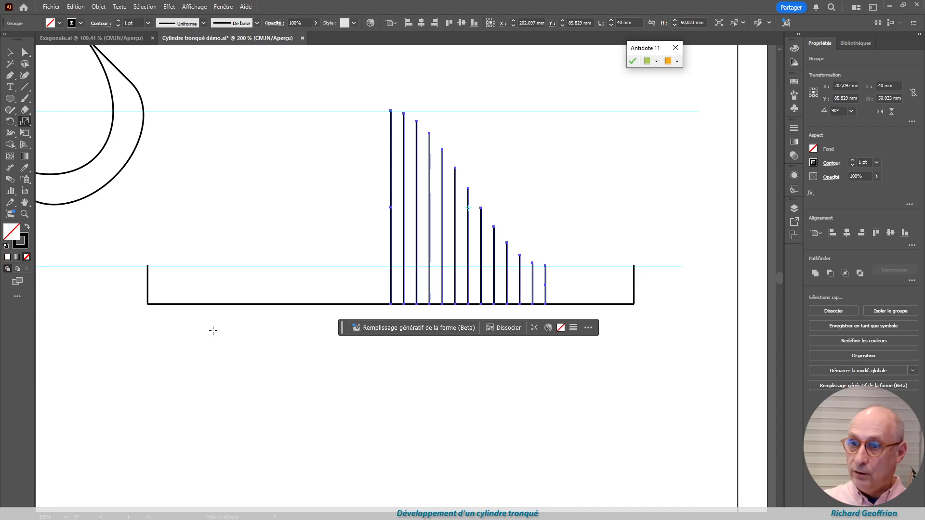
click(391, 305)
drag(547, 305, 635, 306)
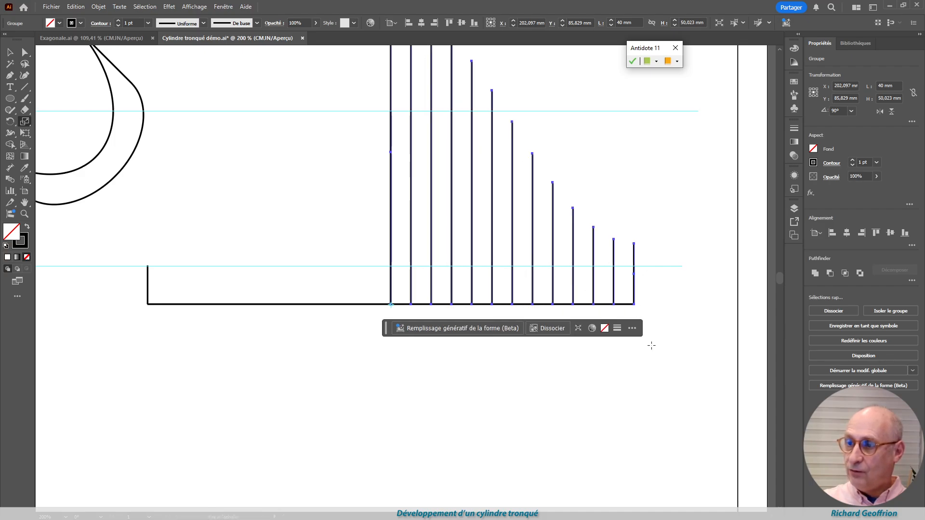
key(ctrl+z)
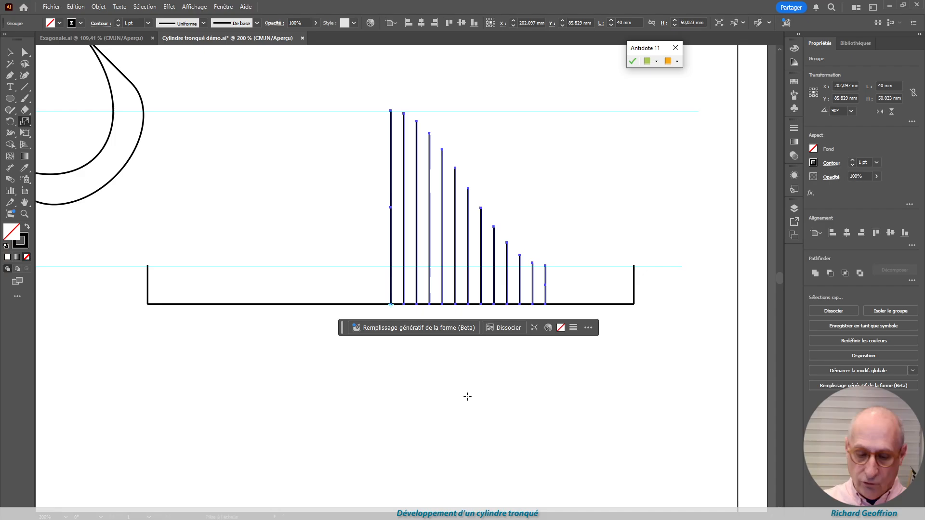
Set the constraint angle to 0° and scale the line group horizontally to 62.832 mm wide, reaching the development's right end
key(ctrl+k)
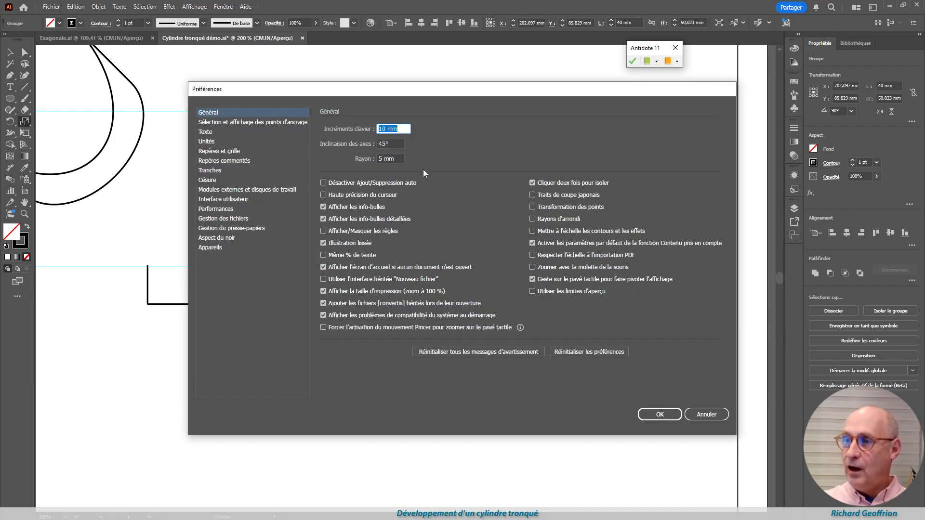
key(Tab)
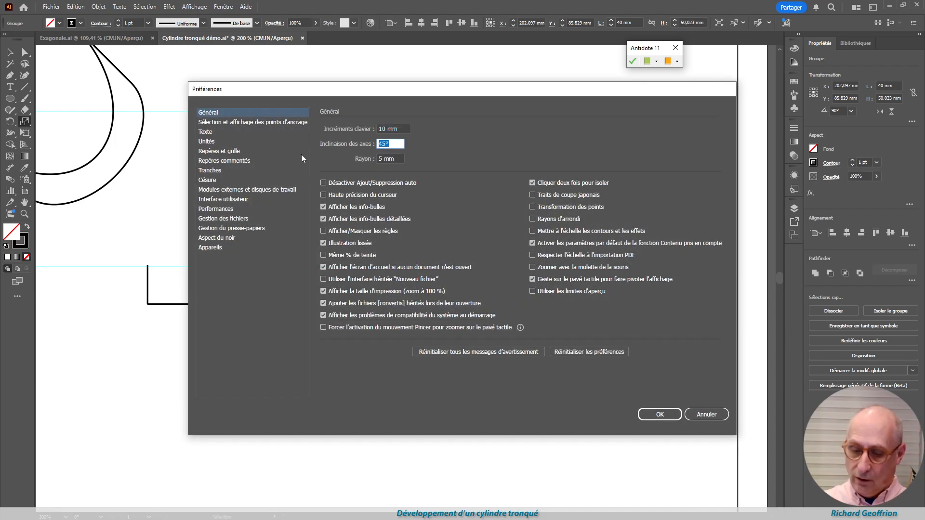
text(0)
key(Return)
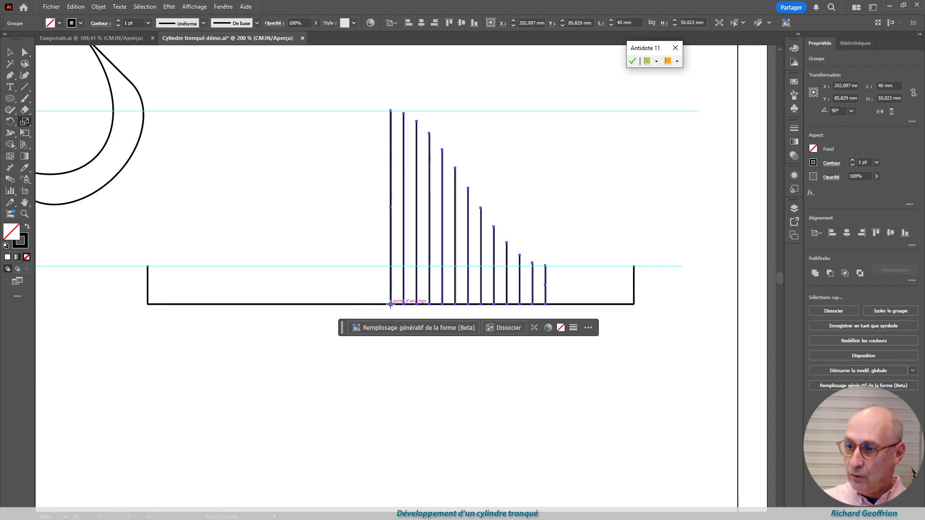
drag(544, 308, 636, 308)
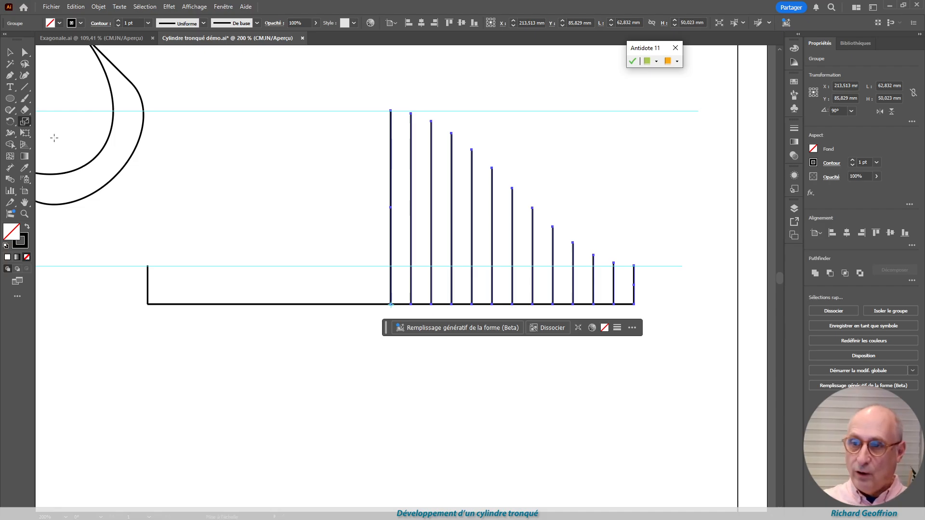
Reflect a copy of the line group about the vertical axis through the foot of the development's centre line
key(o)
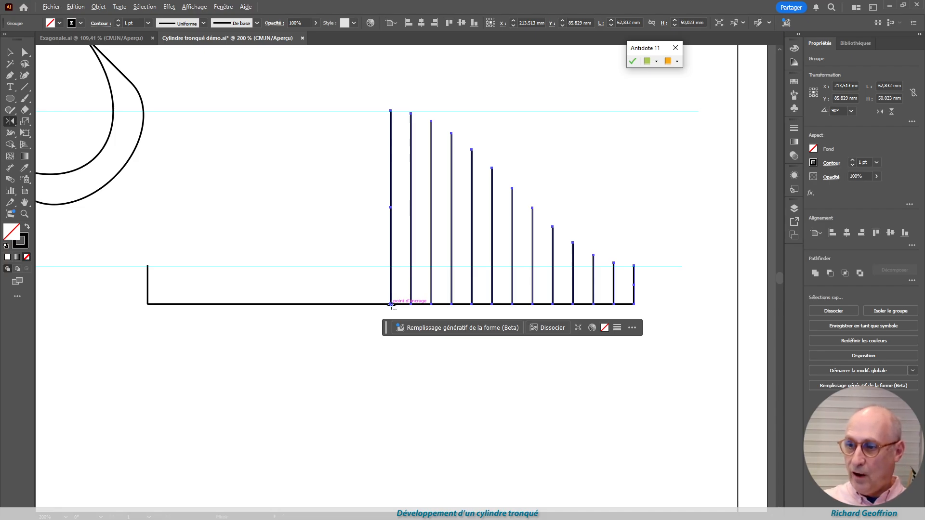
alt+click(391, 304)
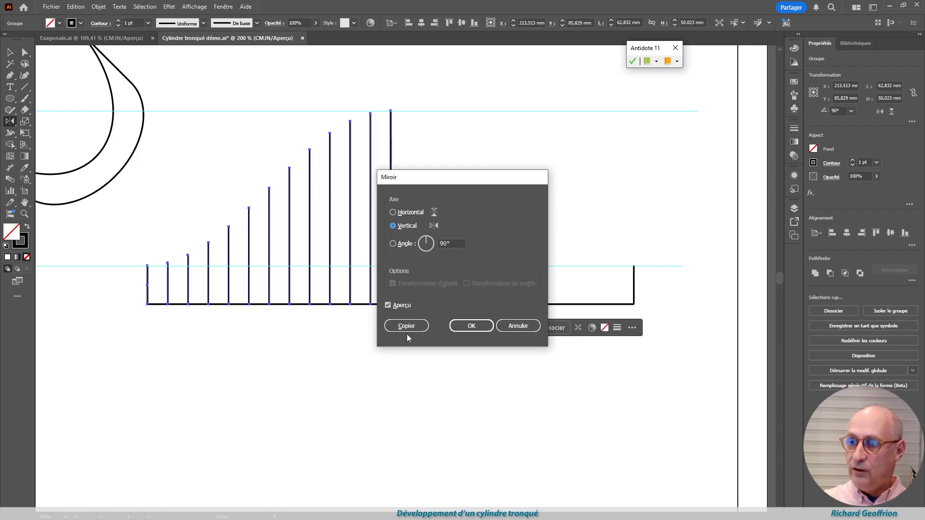
click(407, 326)
click(11, 54)
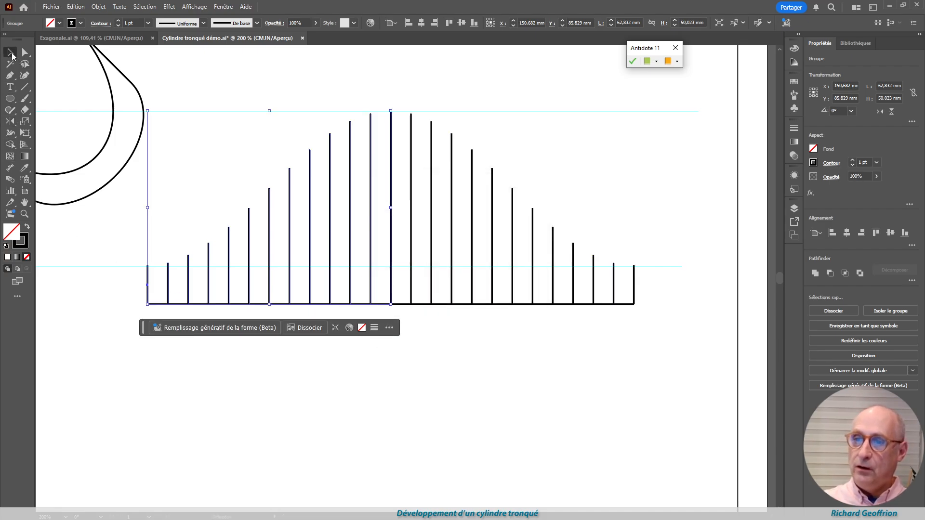
click(188, 432)
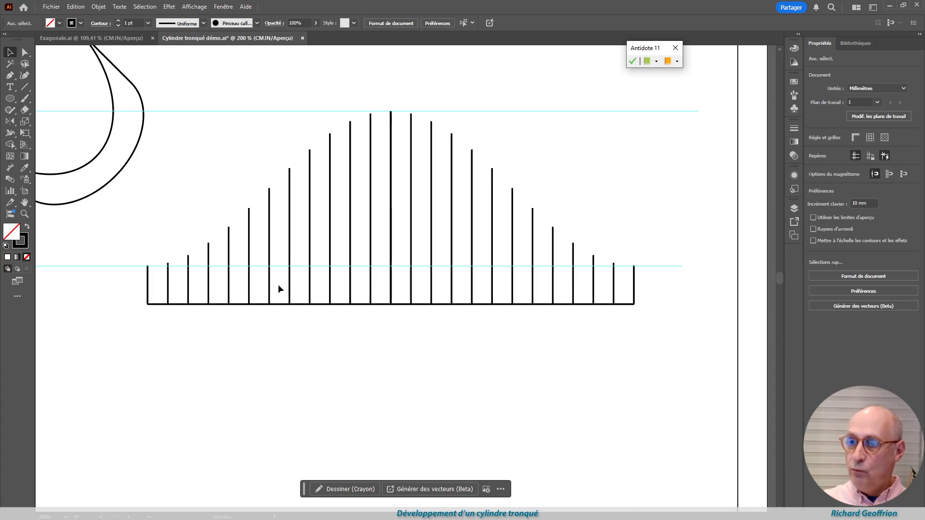
click(293, 290)
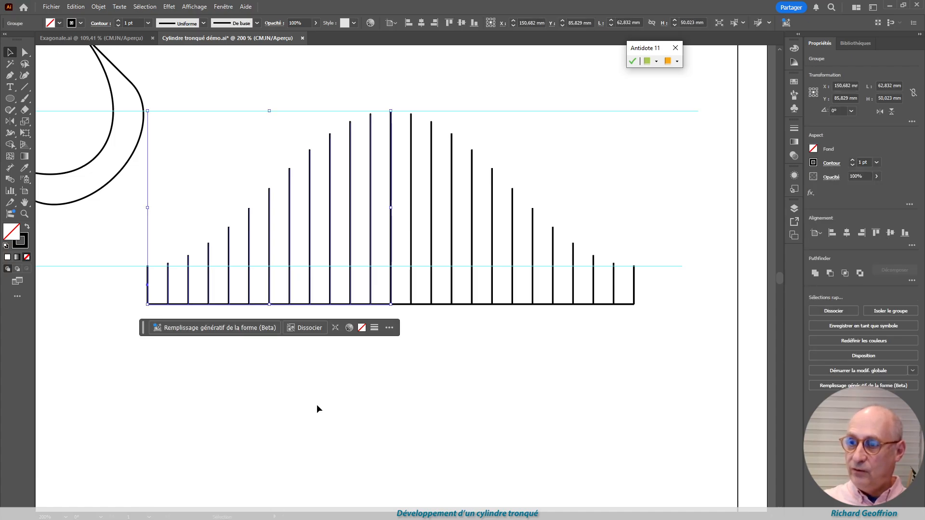
click(350, 410)
click(24, 52)
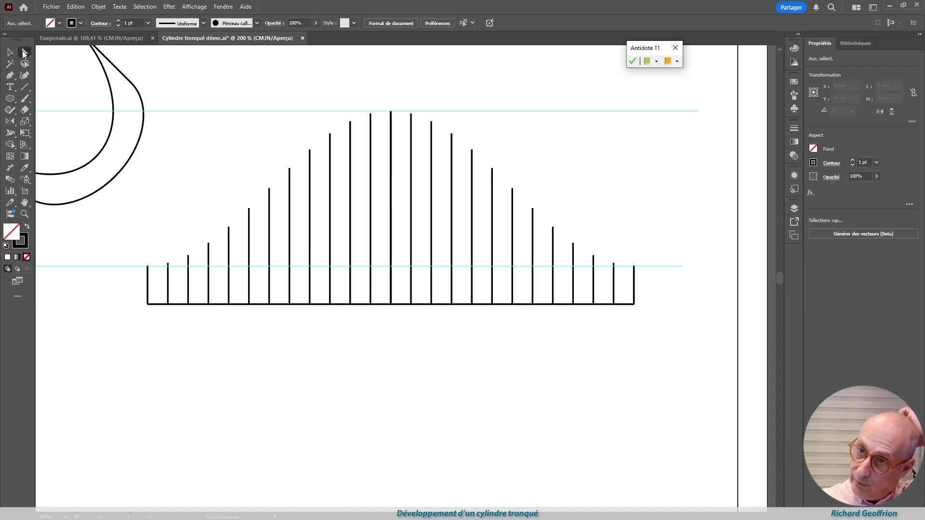
drag(164, 280, 140, 309)
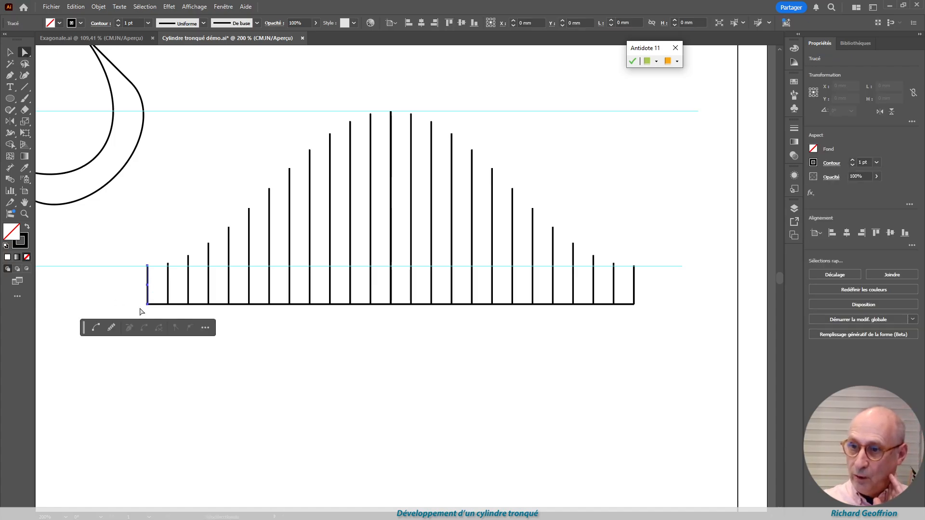
click(93, 389)
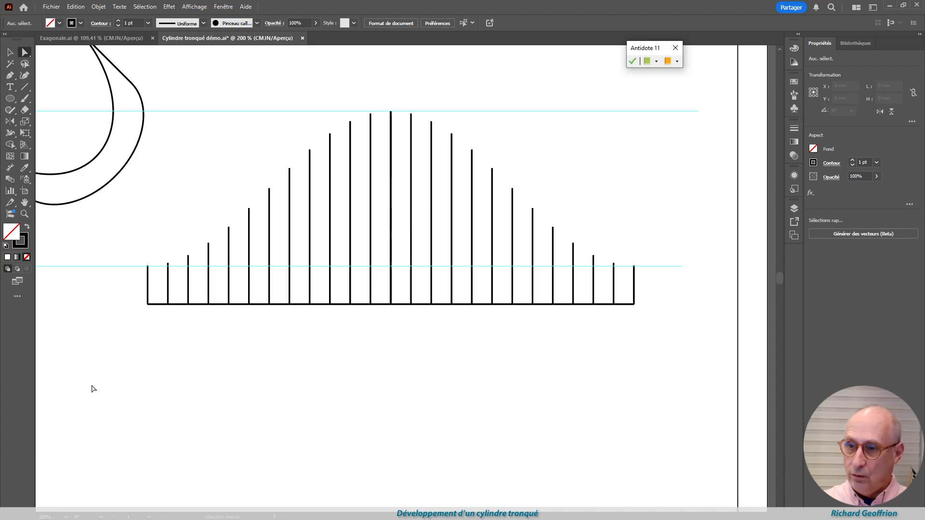
Check the development's right end line and centre line, and delete the two horizontal cyan projection lines crossing it
drag(648, 263, 635, 298)
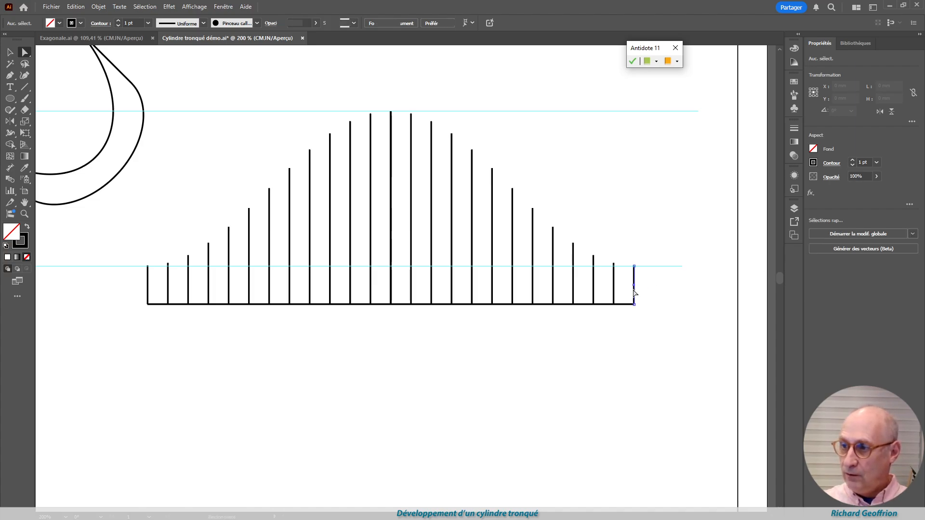
click(684, 432)
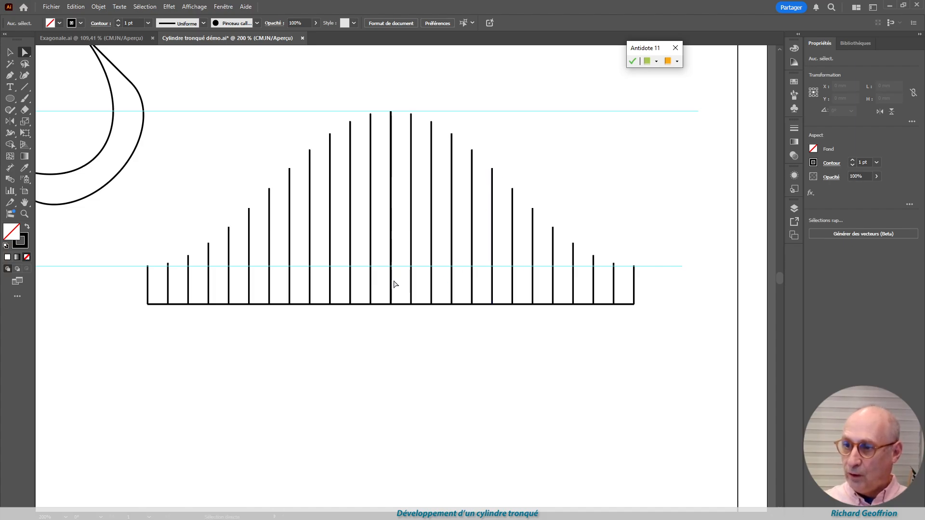
click(391, 284)
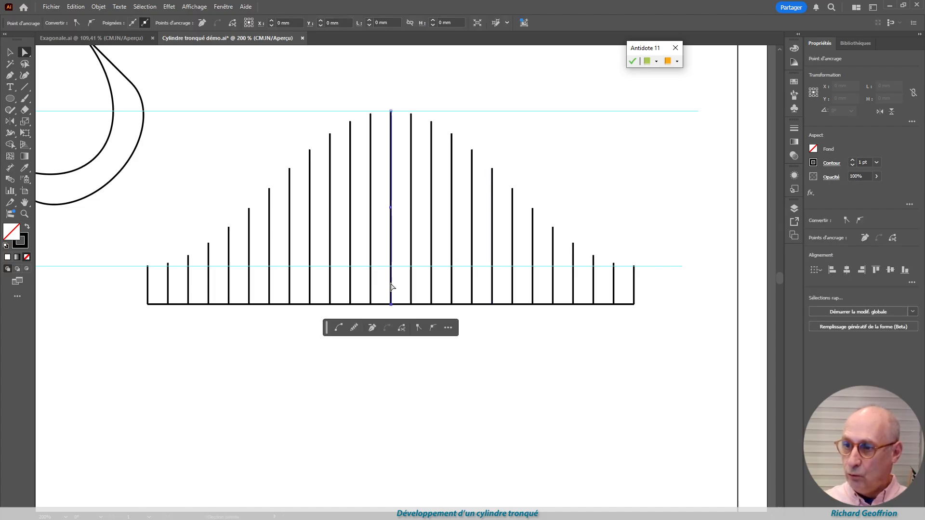
click(413, 429)
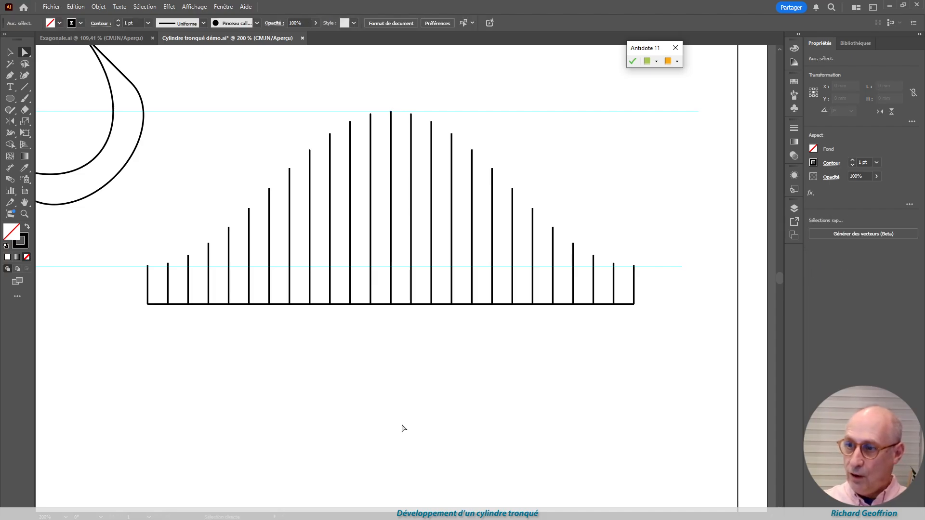
click(392, 295)
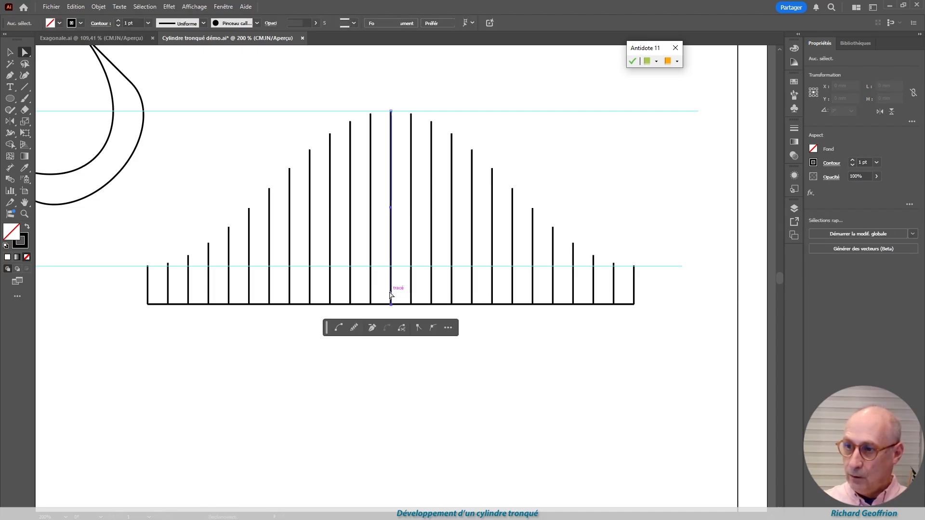
click(417, 443)
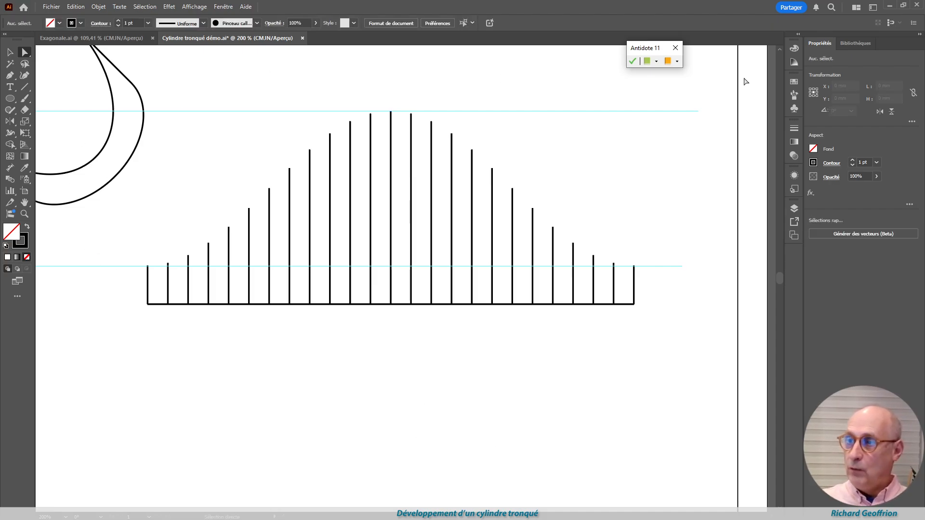
drag(672, 104, 705, 292)
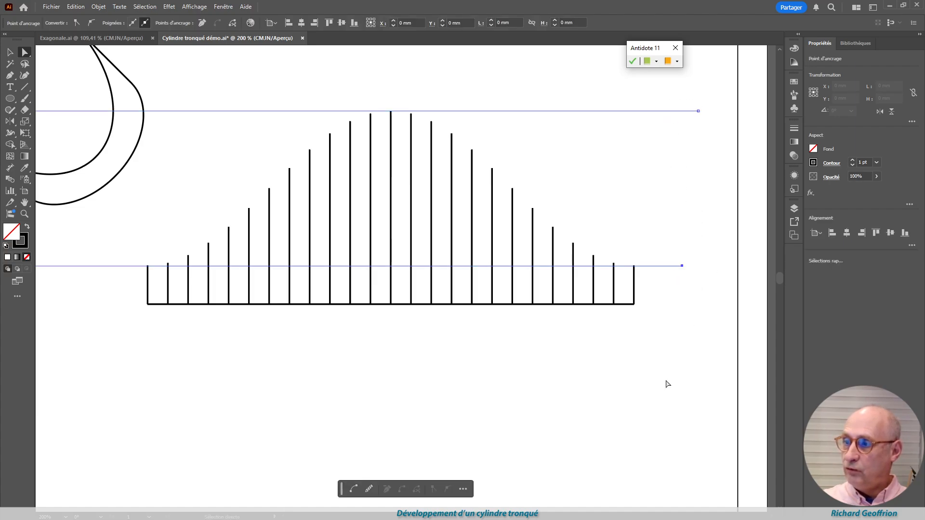
key(Delete)
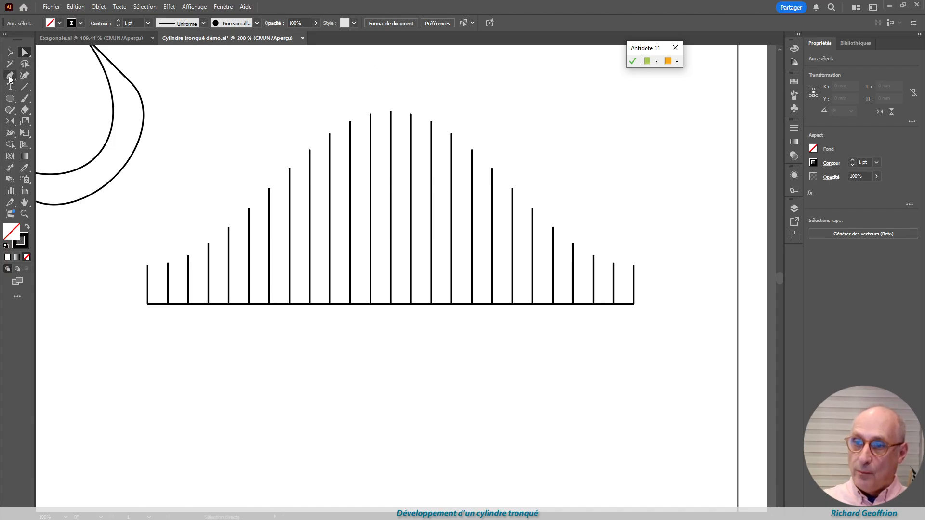
Draw a two-point S-shaped curve with the Pen tool in the empty area below the development
click(10, 77)
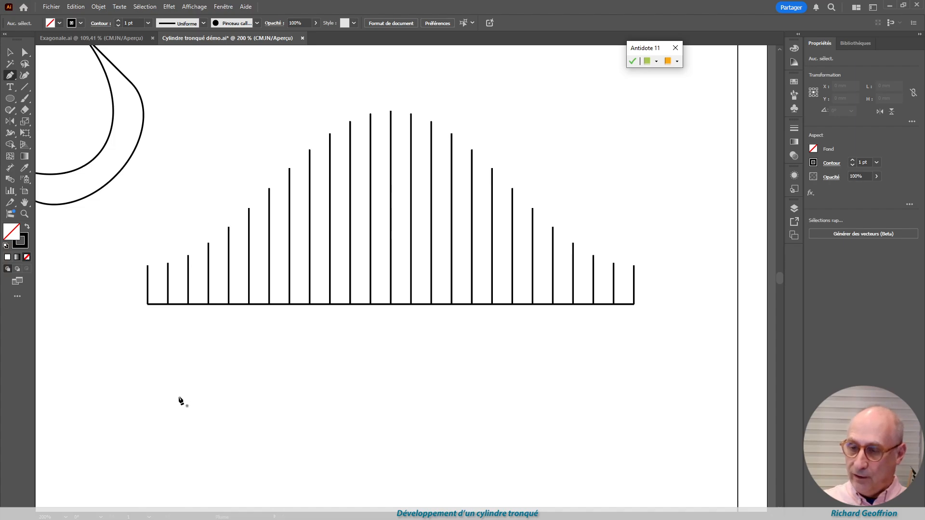
drag(179, 397, 259, 396)
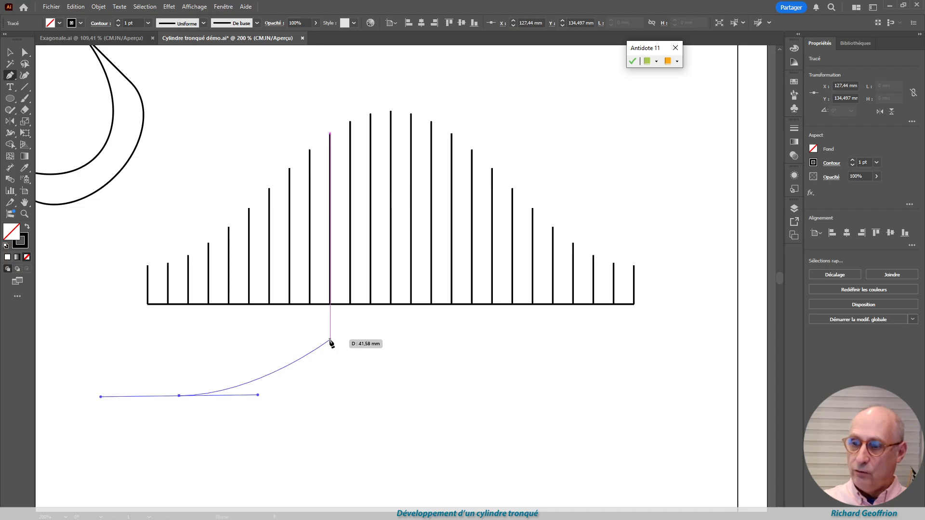
drag(330, 341, 440, 346)
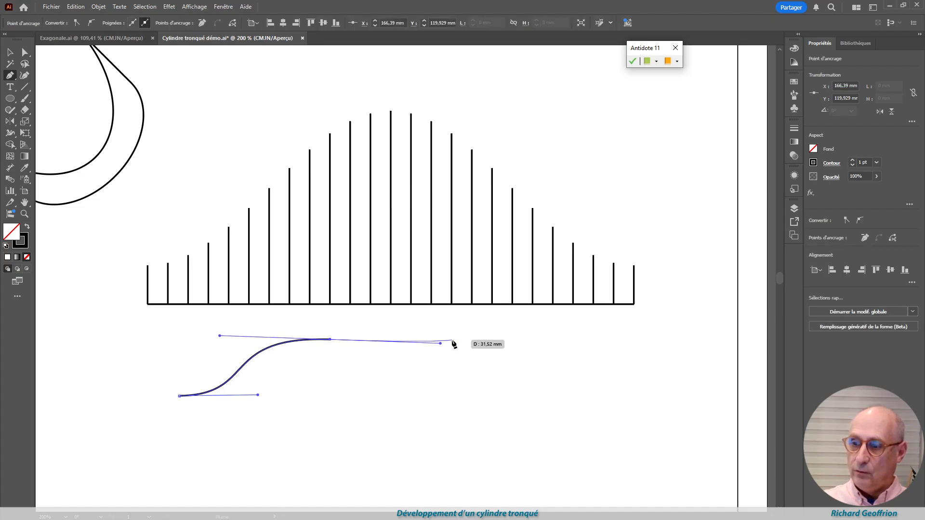
Snap the curve's upper end to the top of the centre line and its lower end to the top of the left edge
click(25, 53)
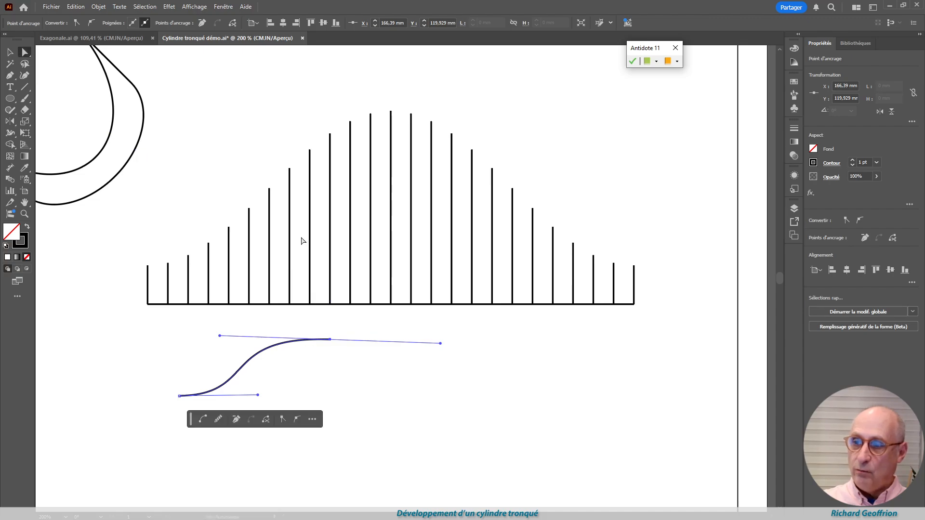
drag(332, 340, 392, 114)
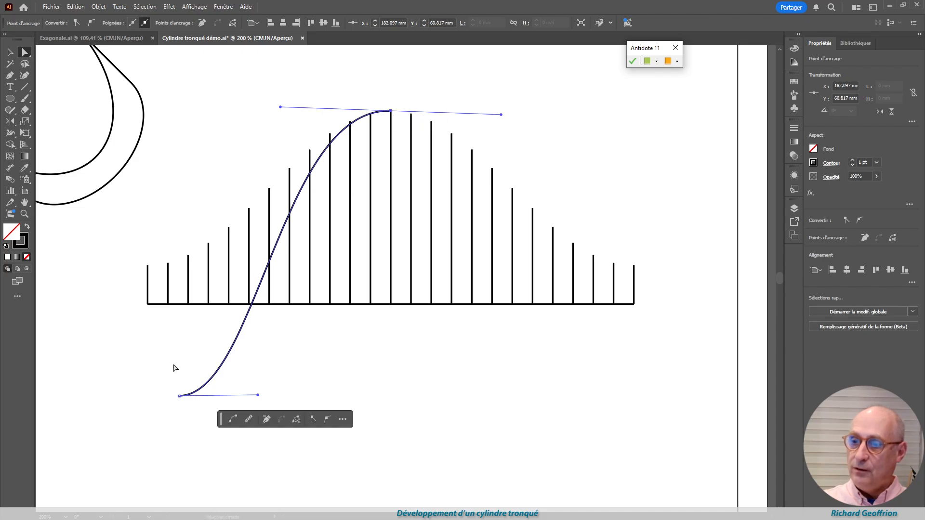
drag(179, 396, 147, 266)
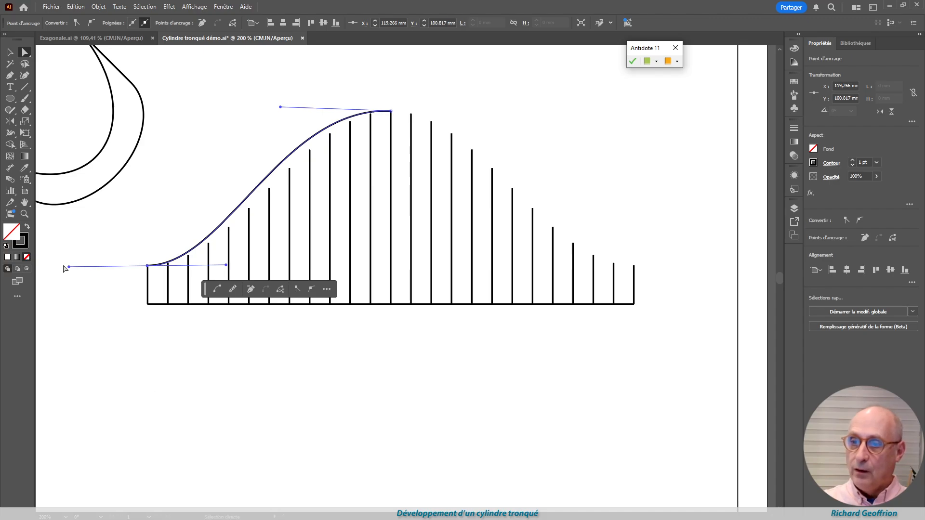
Level the curve's direction handles horizontally and adjust their lengths so the curve follows the tops of the vertical lines
mouse_move(68, 267)
mouse_down()
mouse_move(97, 357)
mouse_move(68, 260)
mouse_move(67, 282)
mouse_move(68, 261)
mouse_up()
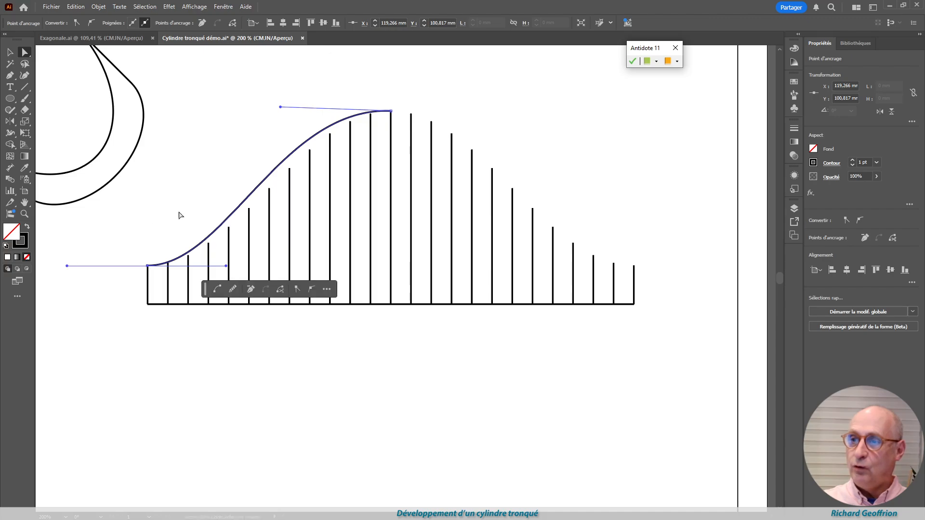
drag(282, 108, 306, 126)
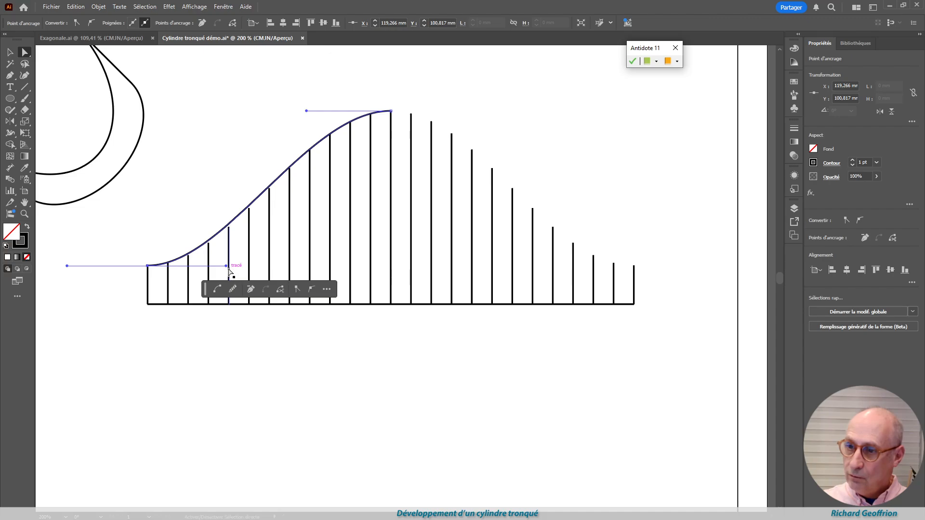
drag(226, 266, 233, 264)
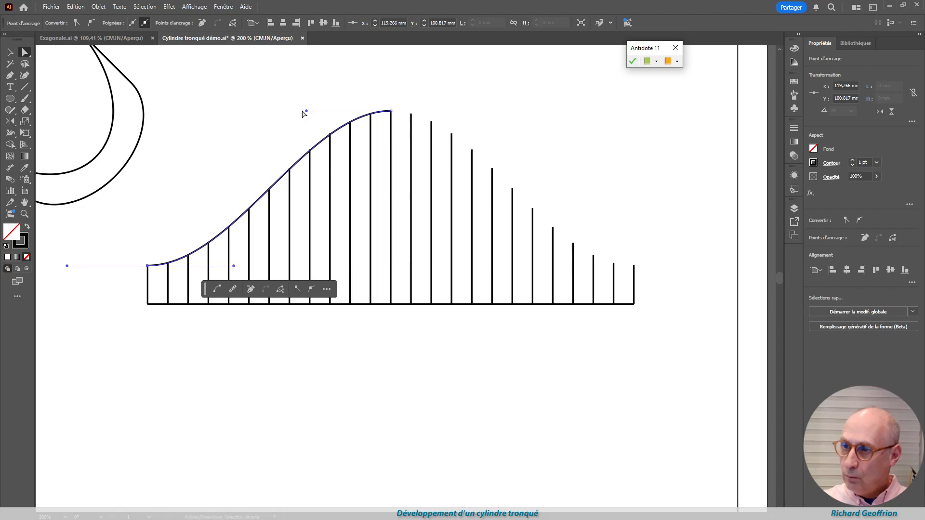
drag(307, 112, 305, 111)
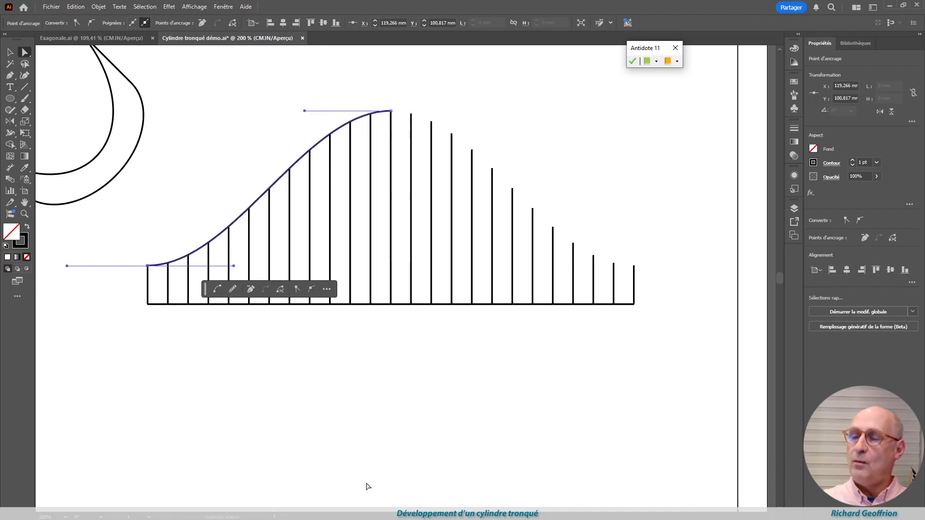
Reflect a copy of the curve about the vertical axis through the top of the development's centre line
click(10, 52)
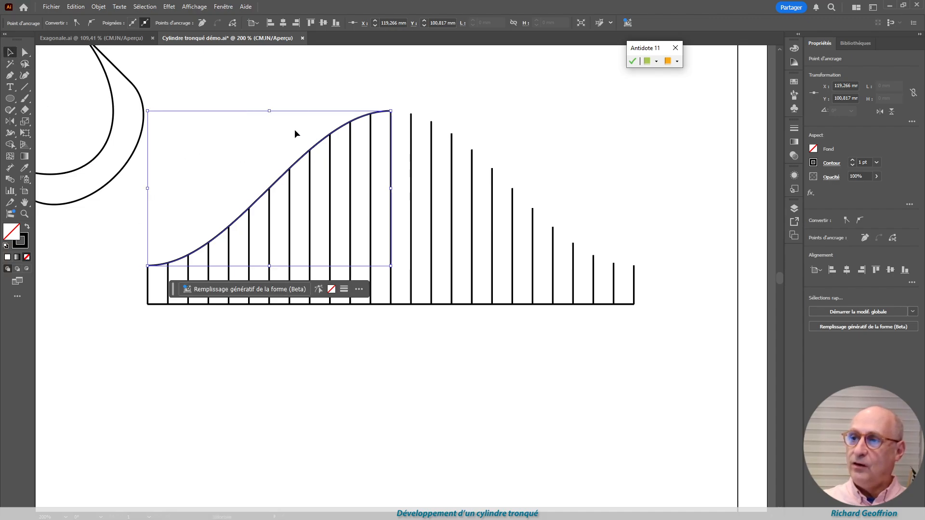
click(322, 147)
click(320, 144)
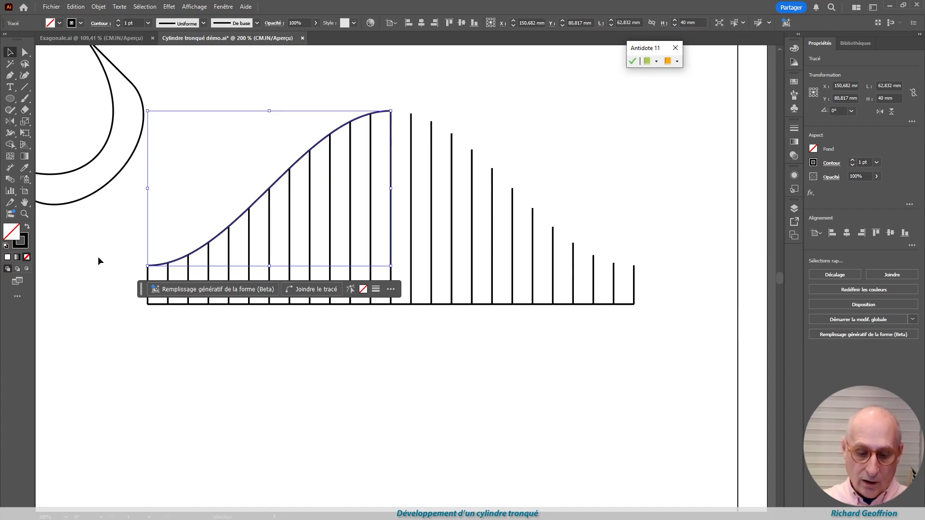
key(o)
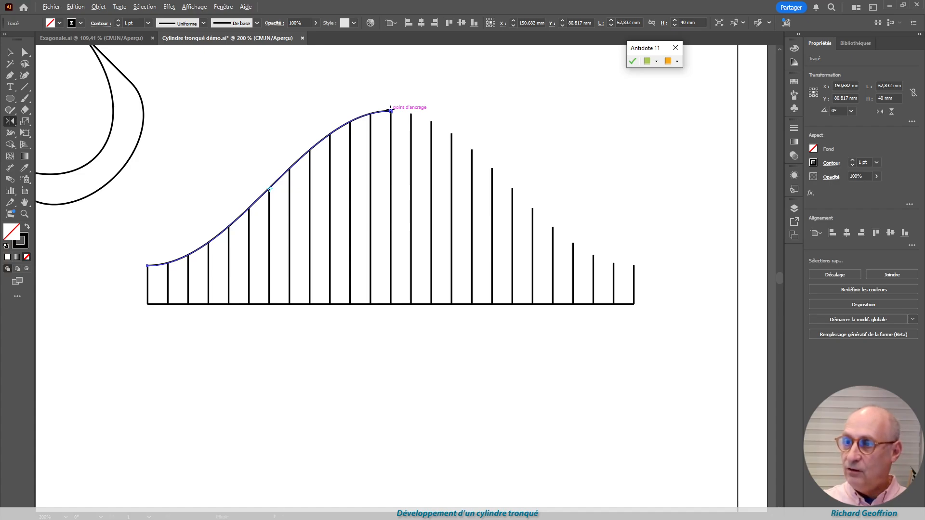
alt+click(390, 110)
click(407, 327)
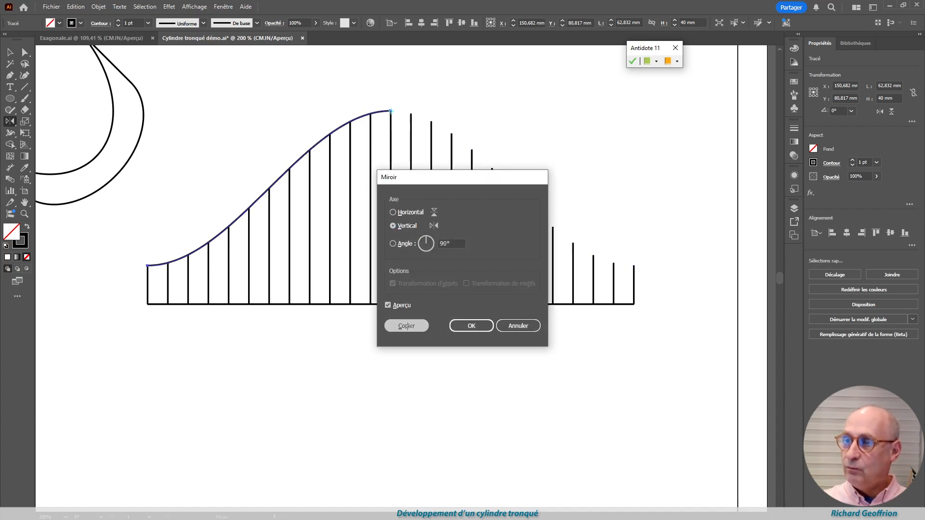
Try to join both curve halves and the development's base and side outline into a single path
click(10, 52)
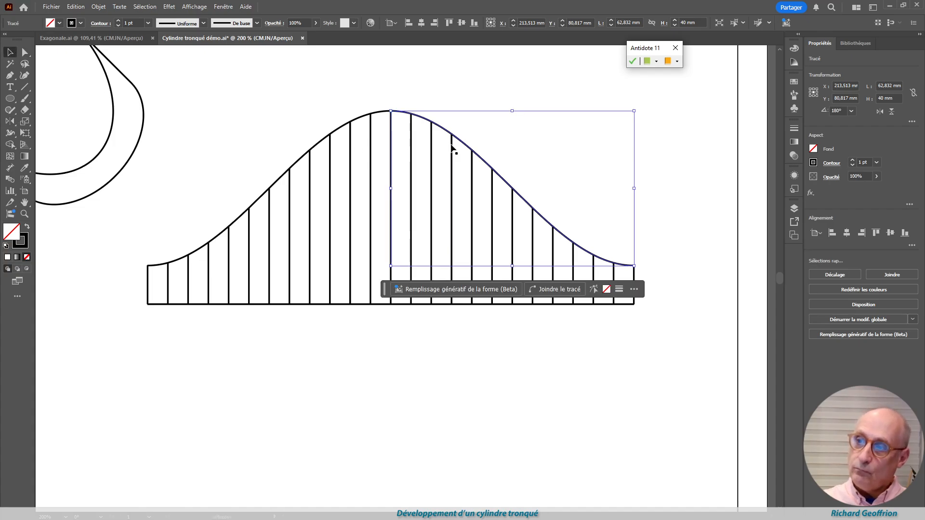
click(546, 139)
click(507, 185)
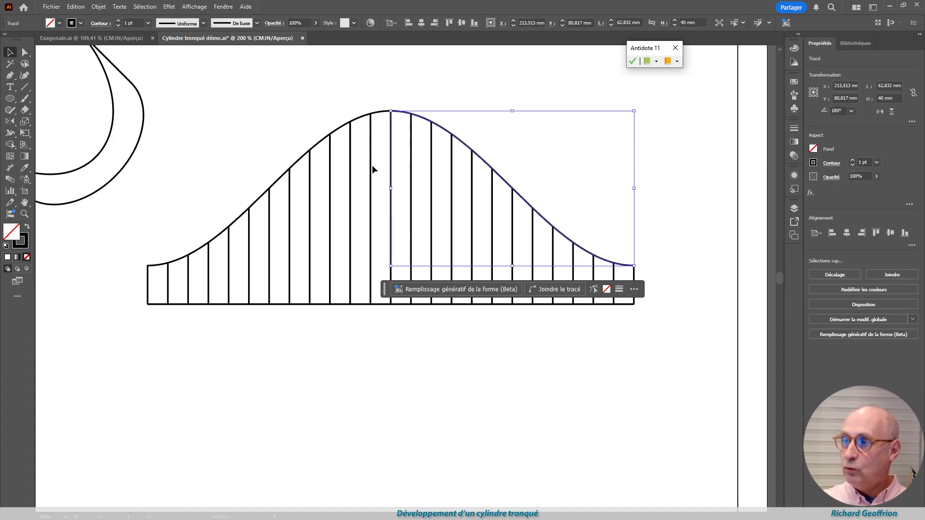
ctrl+click(364, 117)
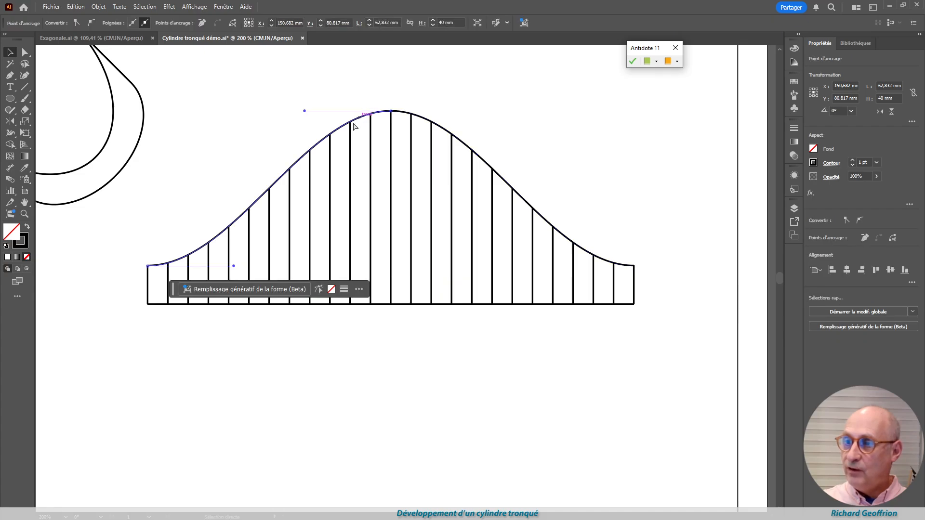
shift+click(471, 148)
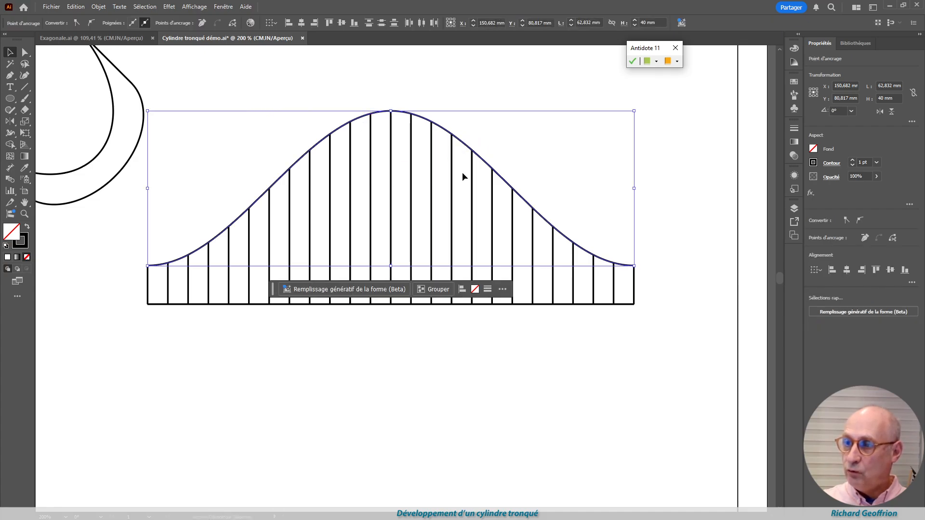
shift+click(634, 289)
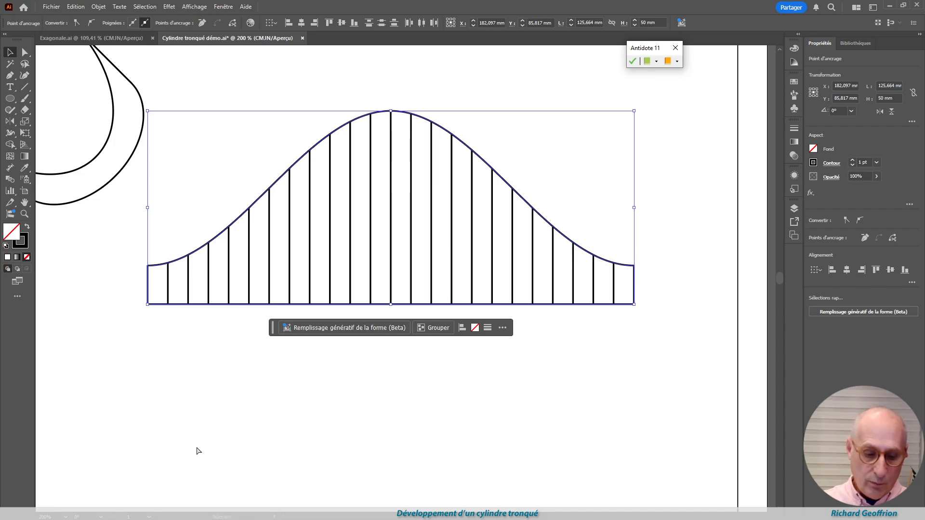
key(ctrl)
key(ctrl+j)
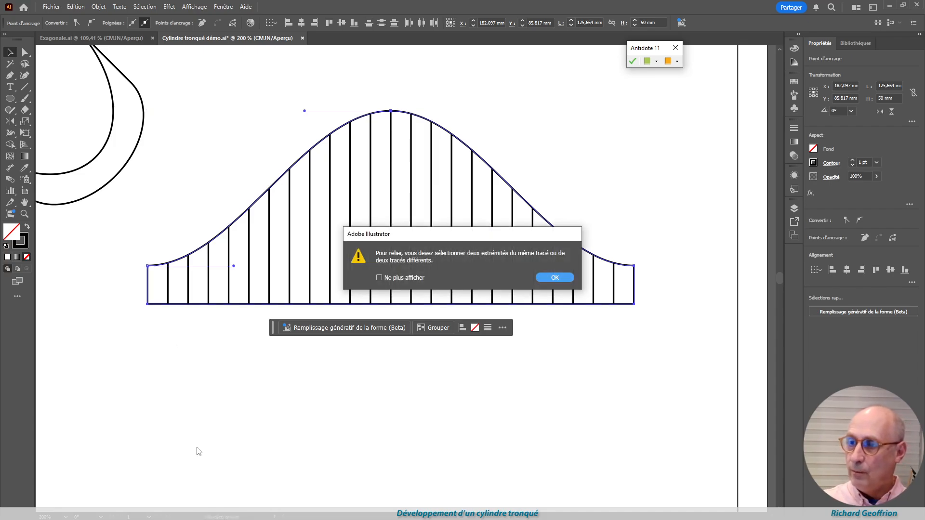
key(Return)
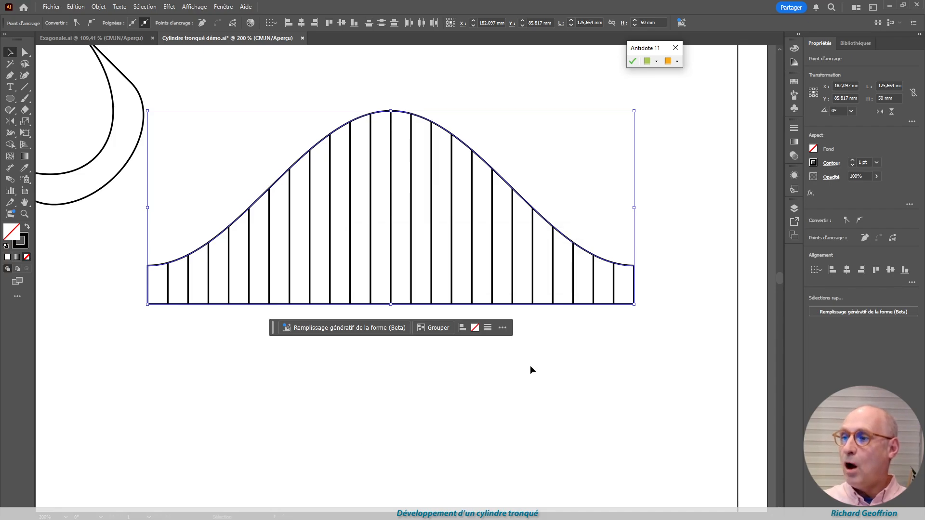
click(77, 363)
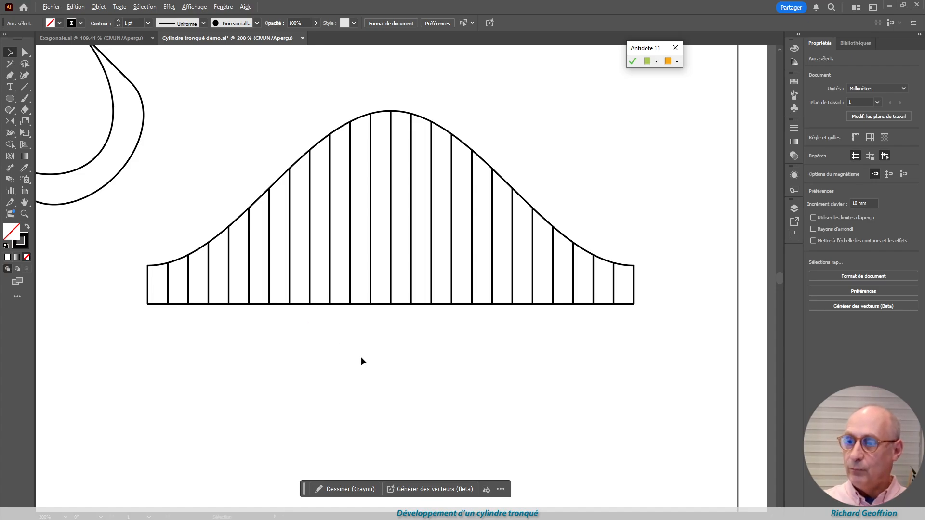
Place a copy of the top view's 40 mm circle beneath the development, touching its base line
scroll(359, 342, up, 4)
scroll(362, 331, down, 8)
scroll(365, 323, up, 2)
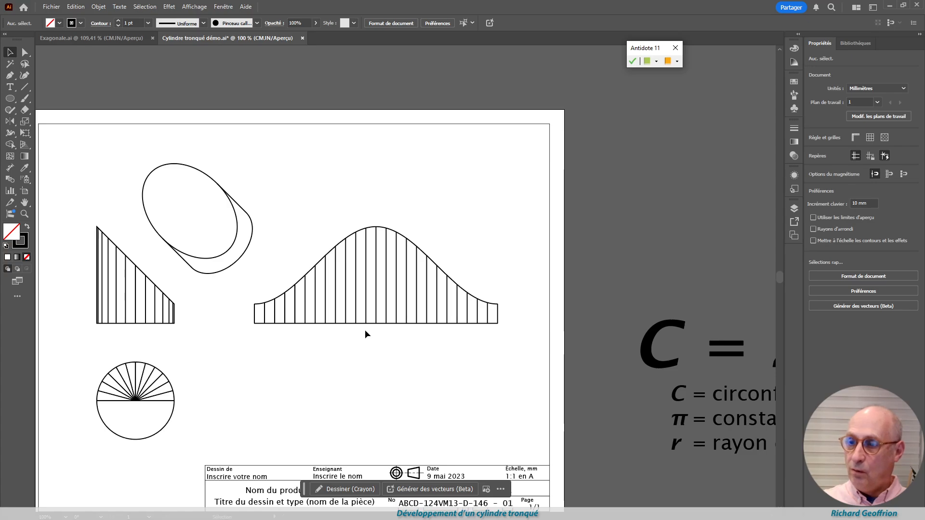
drag(164, 429, 335, 392)
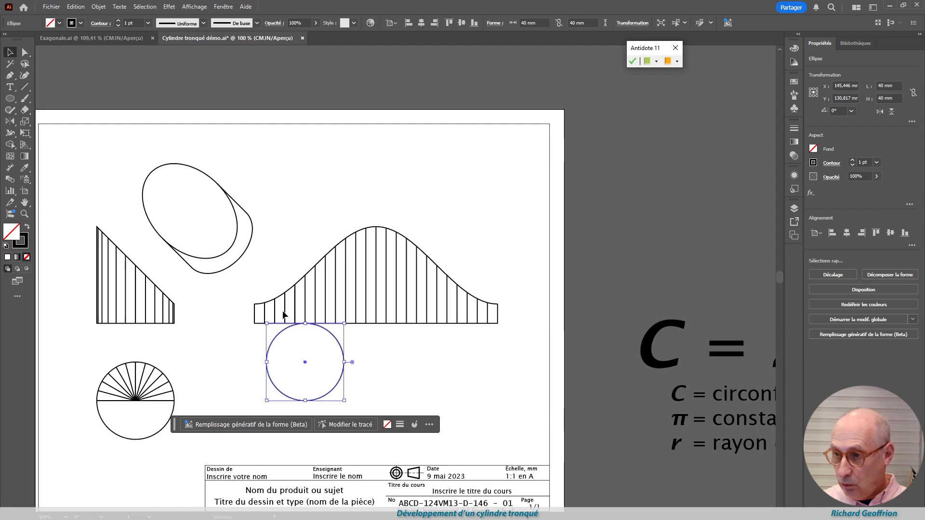
click(440, 371)
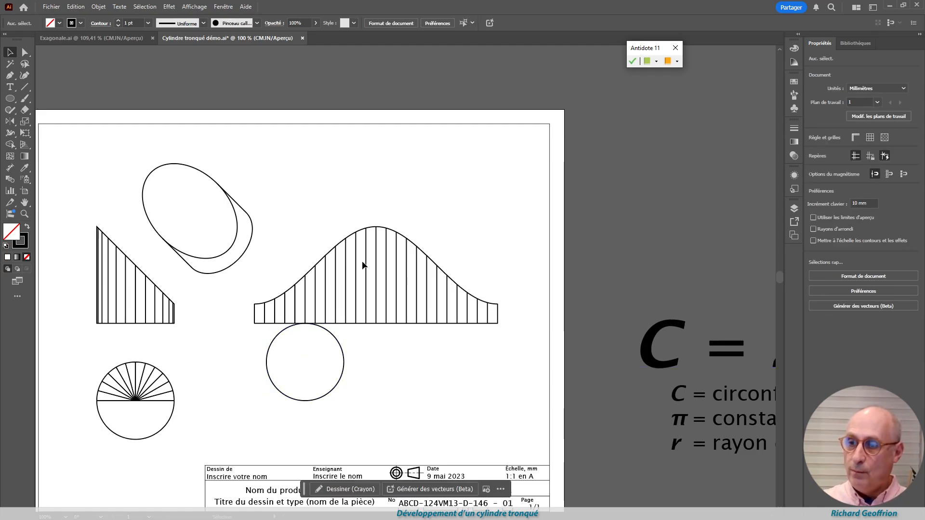
Place a copy of the auxiliary view's ellipse against the descending half of the development's curve, touching it at the top of a vertical line
drag(196, 167, 470, 172)
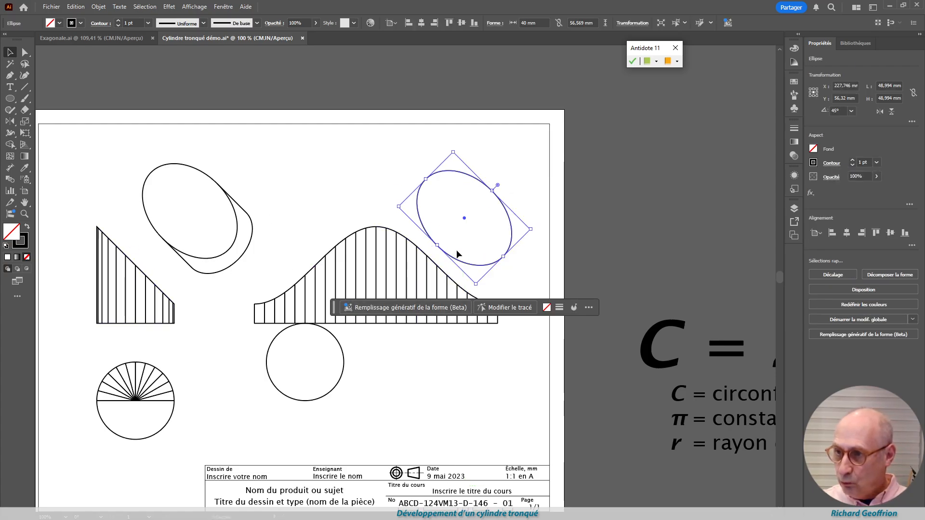
scroll(453, 266, down, 2)
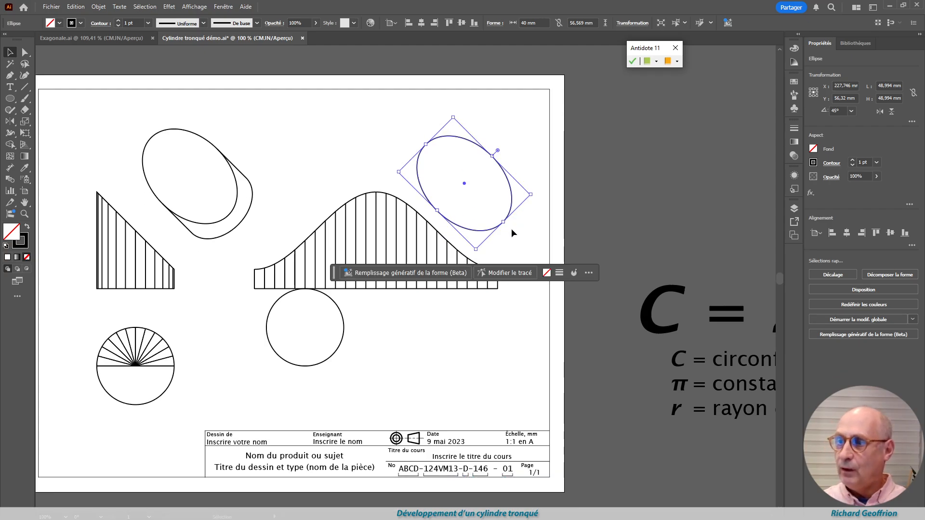
scroll(471, 276, up, 1)
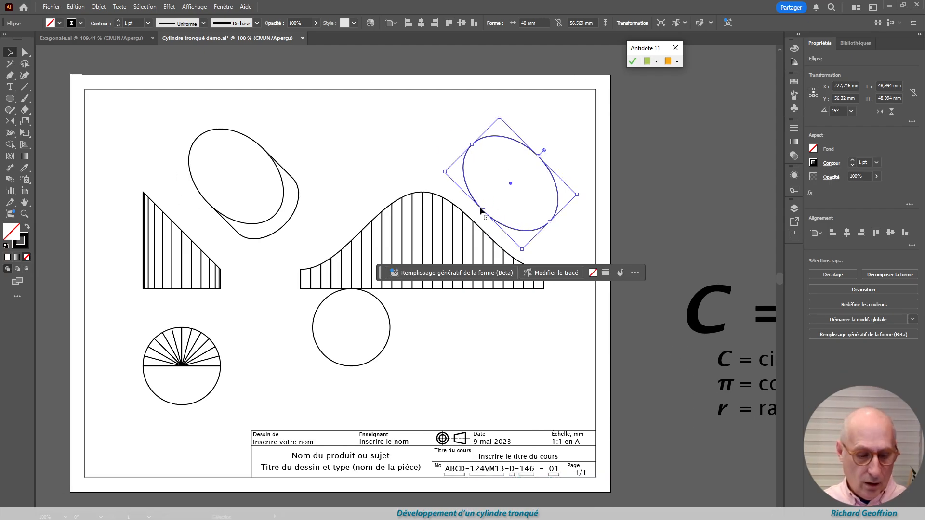
scroll(479, 207, up, 1)
scroll(484, 202, up, 2)
click(455, 232)
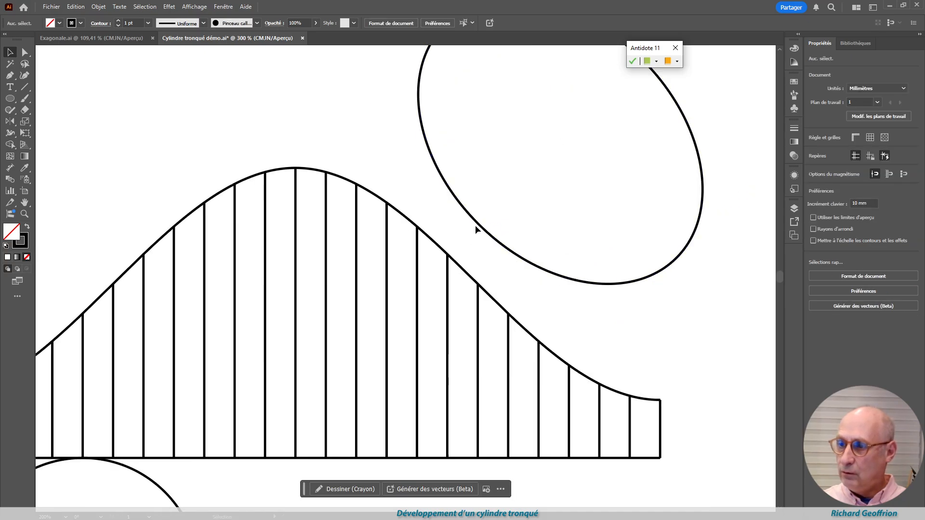
drag(478, 228, 480, 288)
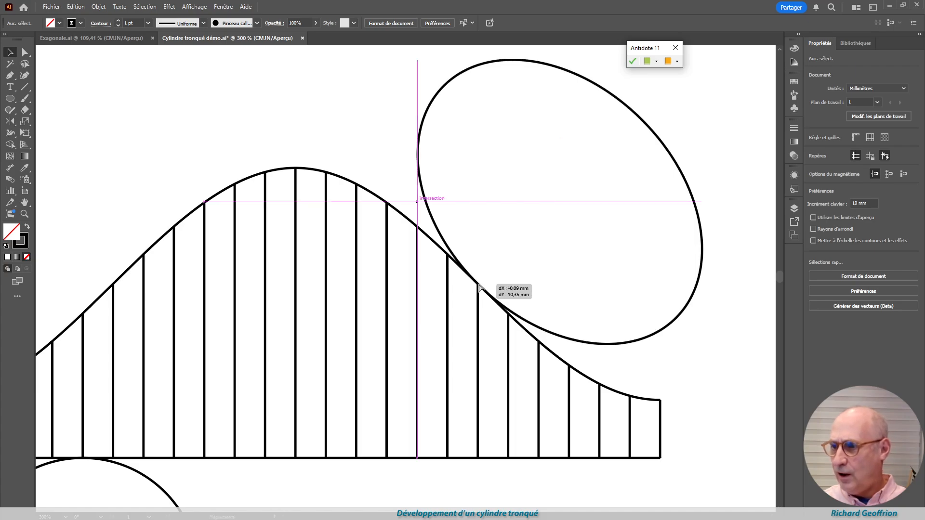
mouse_move(480, 289)
mouse_down()
mouse_move(414, 227)
mouse_move(510, 323)
mouse_move(477, 286)
mouse_up()
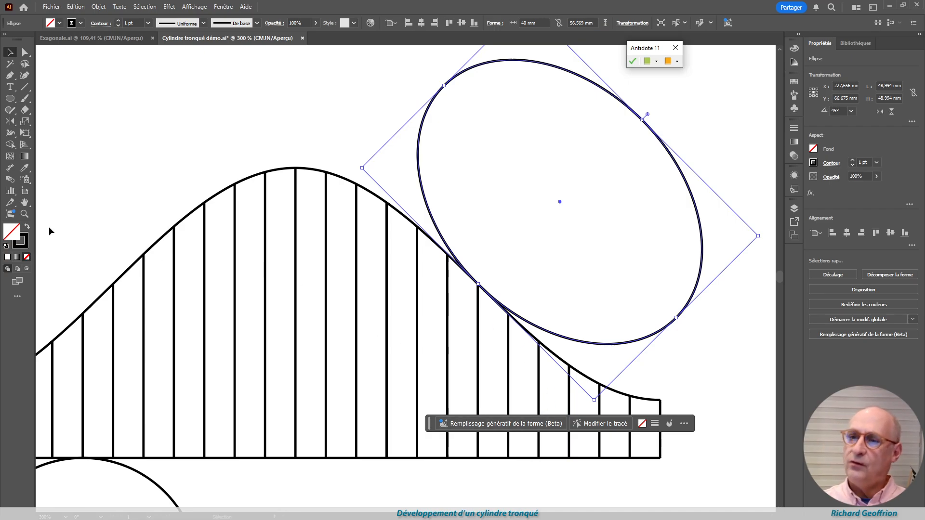
click(117, 112)
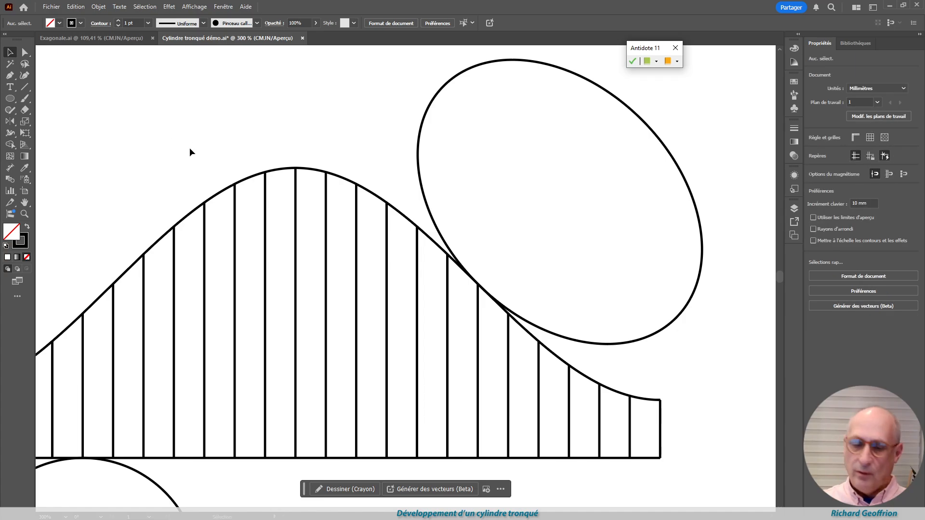
Delete the two horizontal radii and the vertical radius from the top view's circle
scroll(263, 201, down, 4)
scroll(266, 254, up, 2)
scroll(266, 260, down, 2)
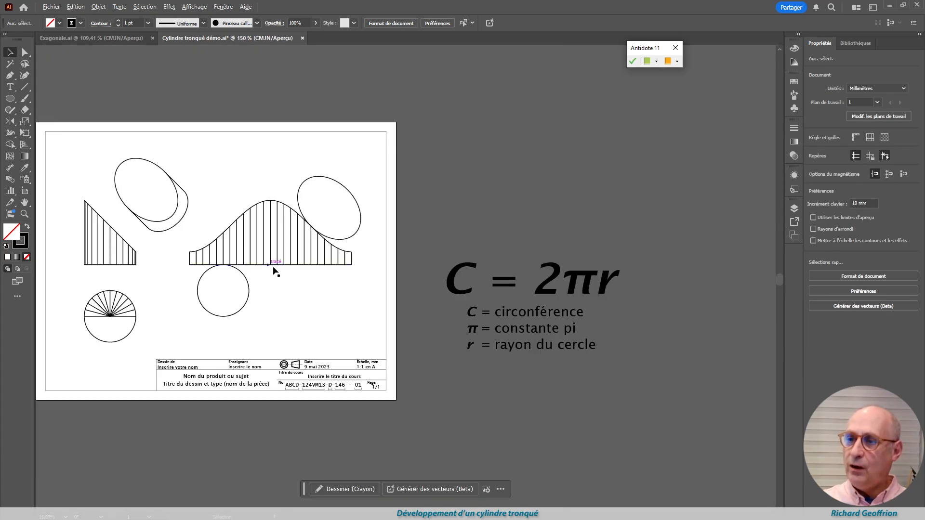
drag(275, 268, 500, 370)
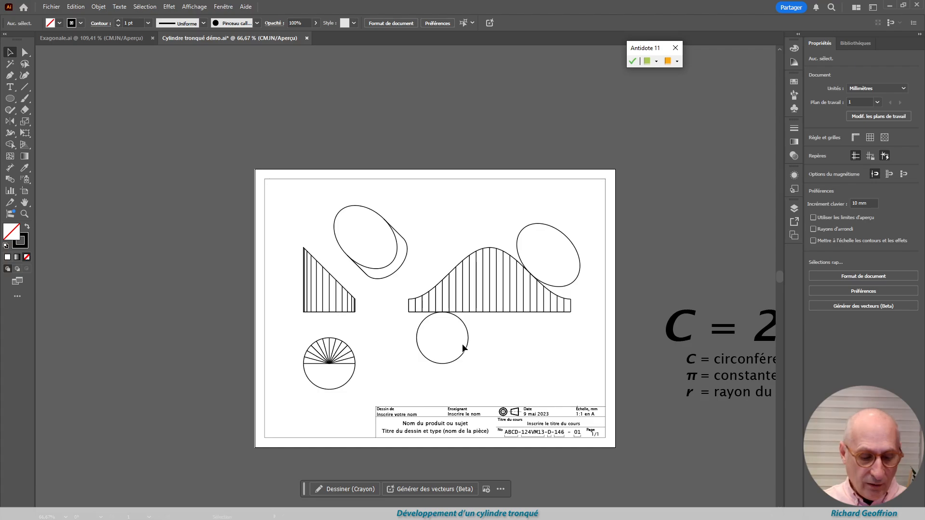
scroll(443, 326, up, 2)
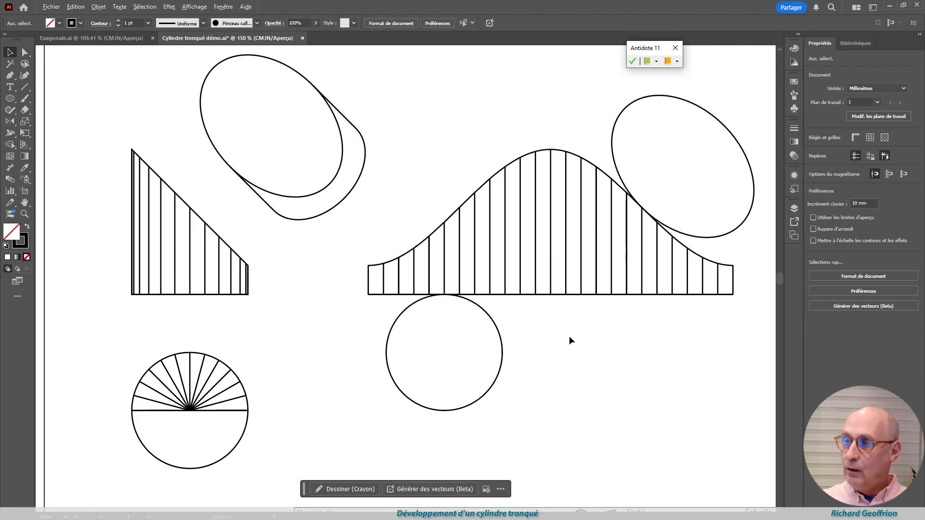
drag(587, 359, 568, 371)
click(220, 415)
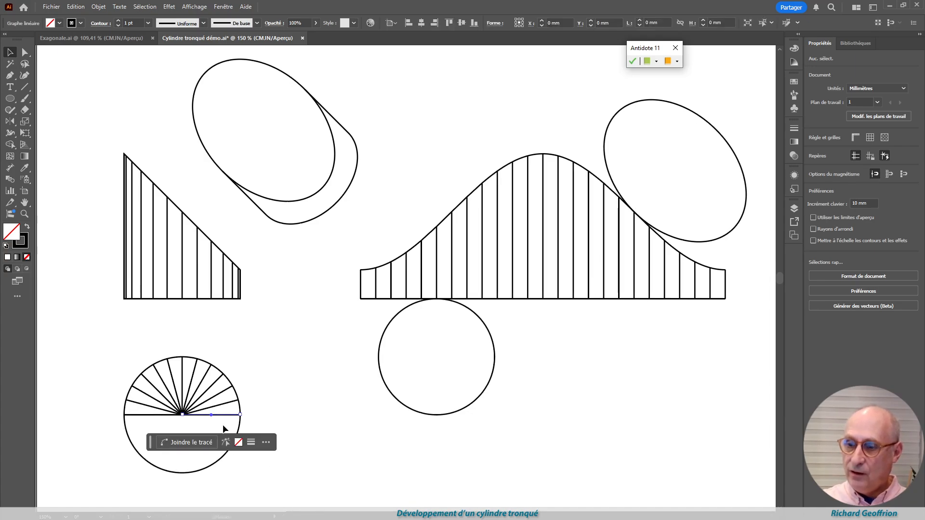
click(213, 428)
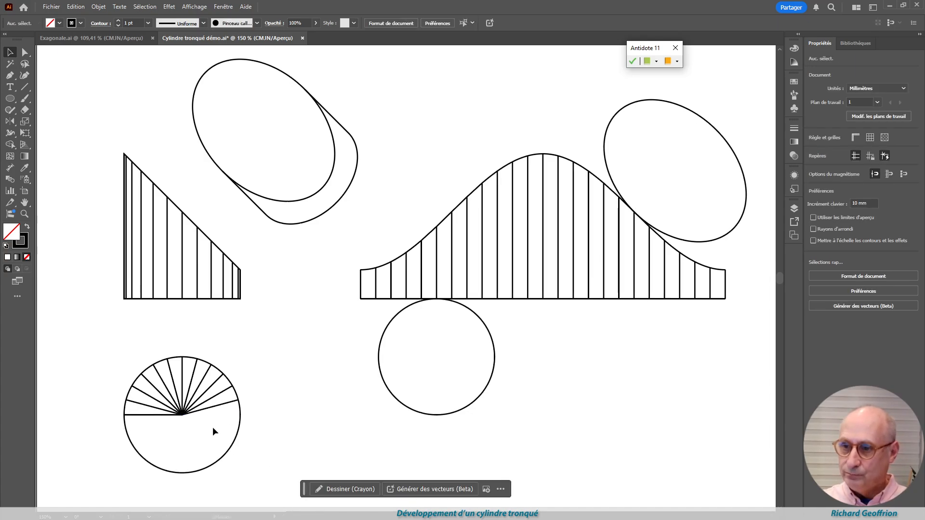
click(150, 415)
key(Delete)
click(182, 370)
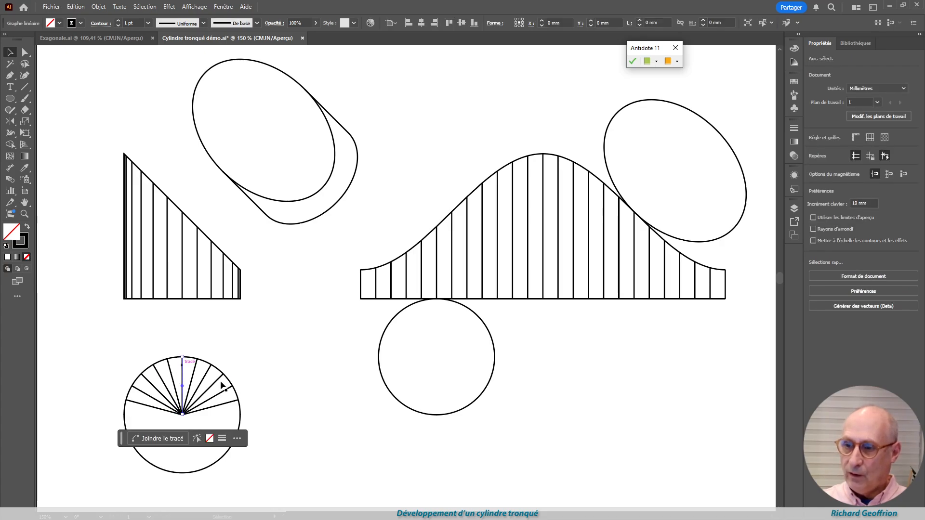
click(287, 378)
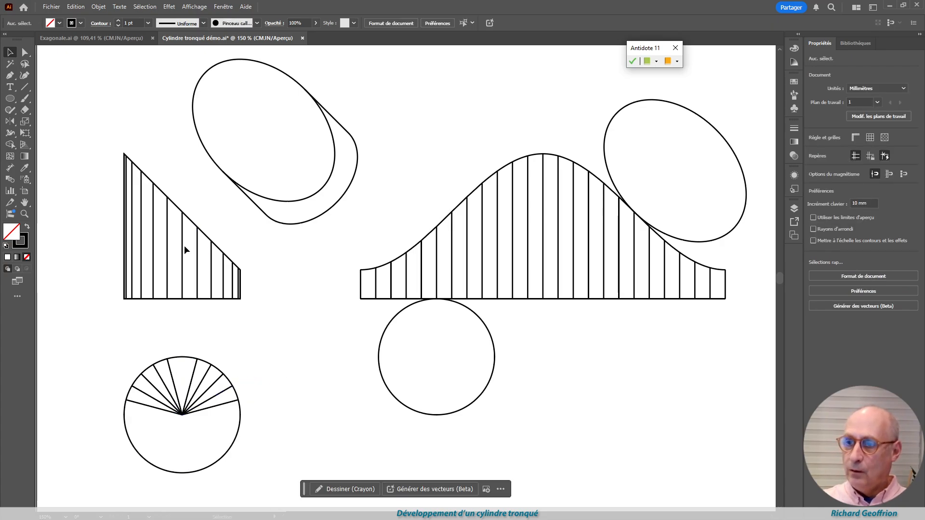
Extend the front view's middle vertical line beyond both edges, and draw a vertical line about 24.5 mm long up from the top view's centre
click(25, 53)
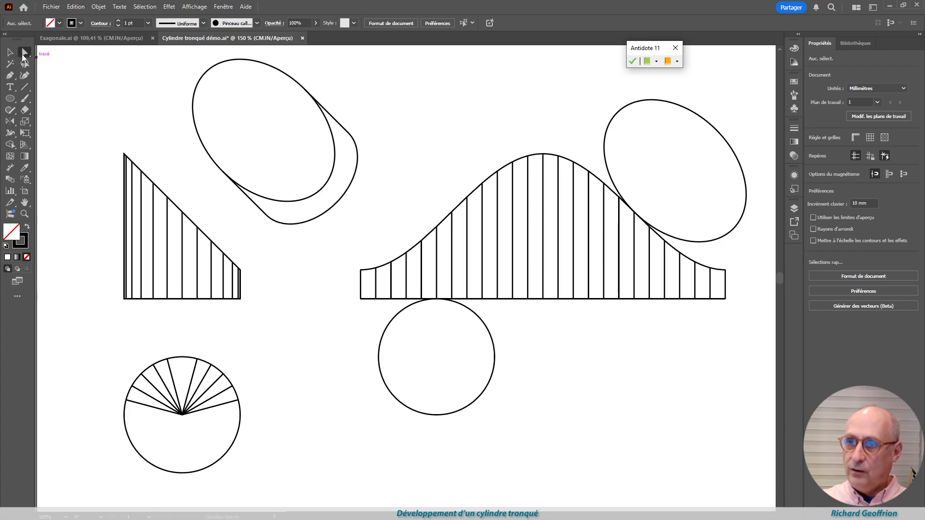
click(183, 236)
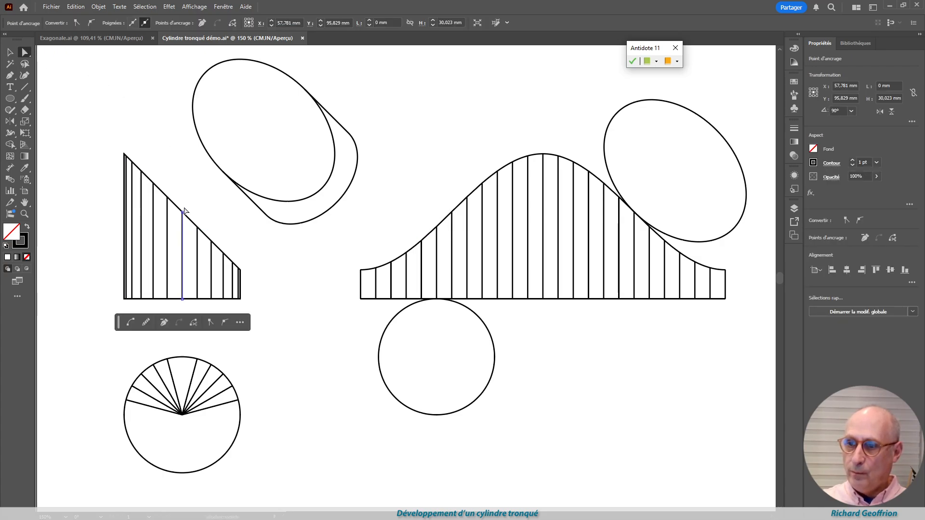
drag(184, 210, 192, 182)
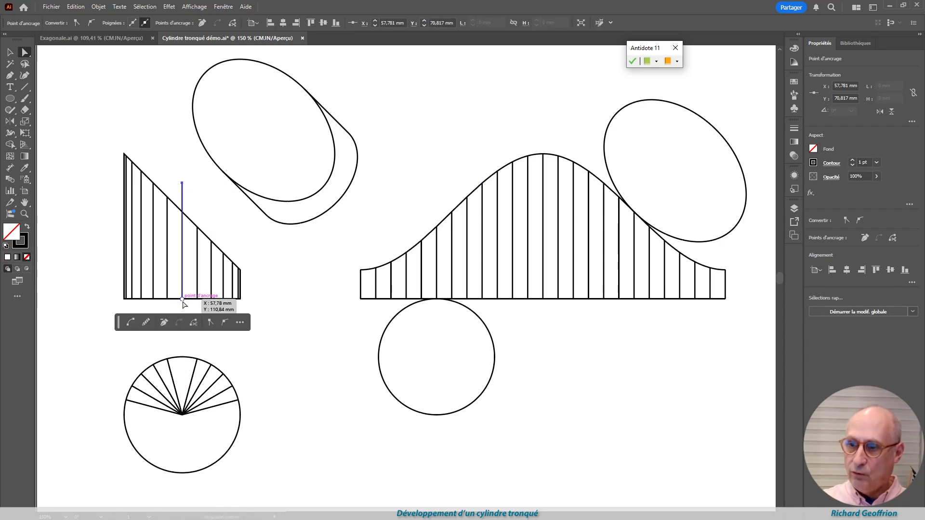
drag(184, 304, 185, 334)
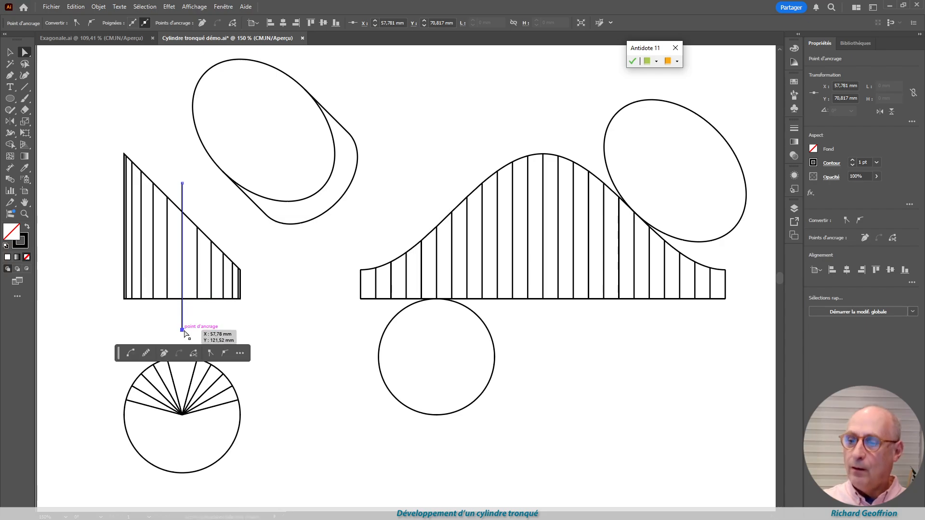
click(326, 378)
click(29, 91)
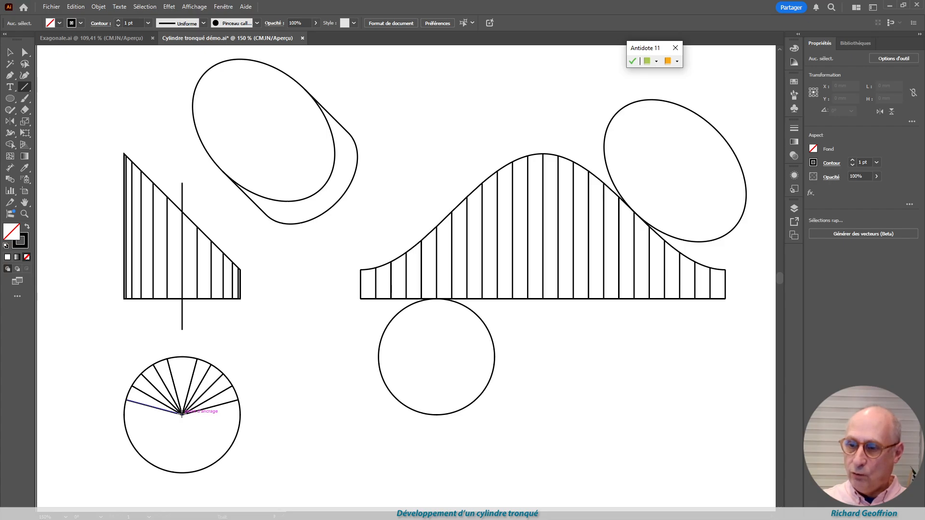
drag(182, 414, 182, 344)
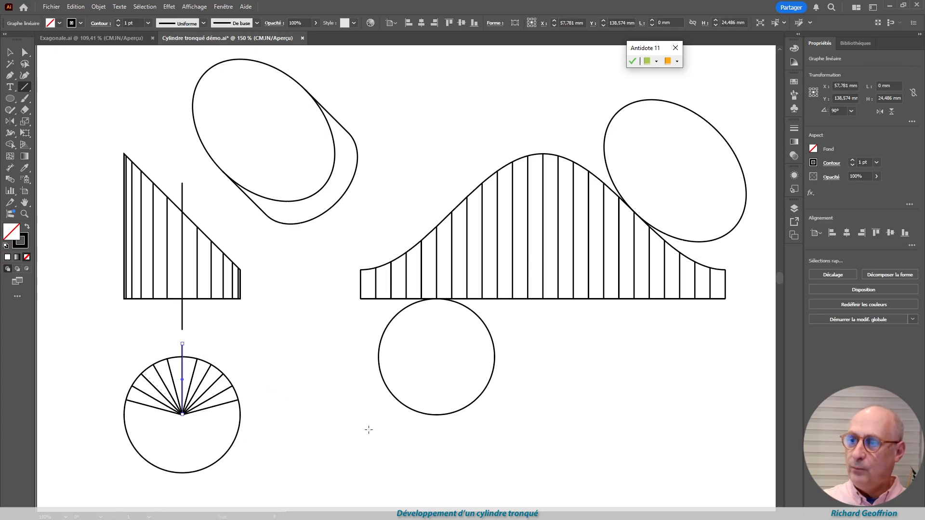
Apply the Ligne fine graphic style to all the views and the development
scroll(320, 339, down, 1)
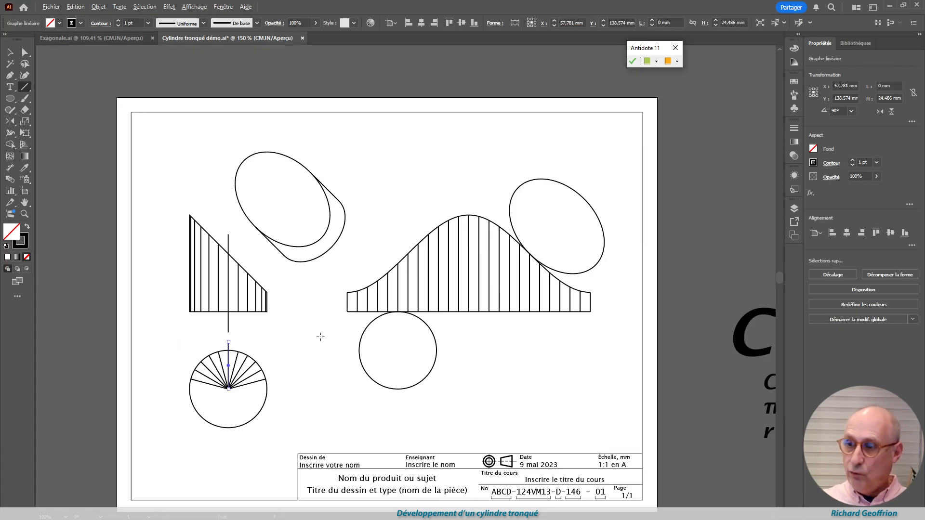
scroll(333, 335, up, 1)
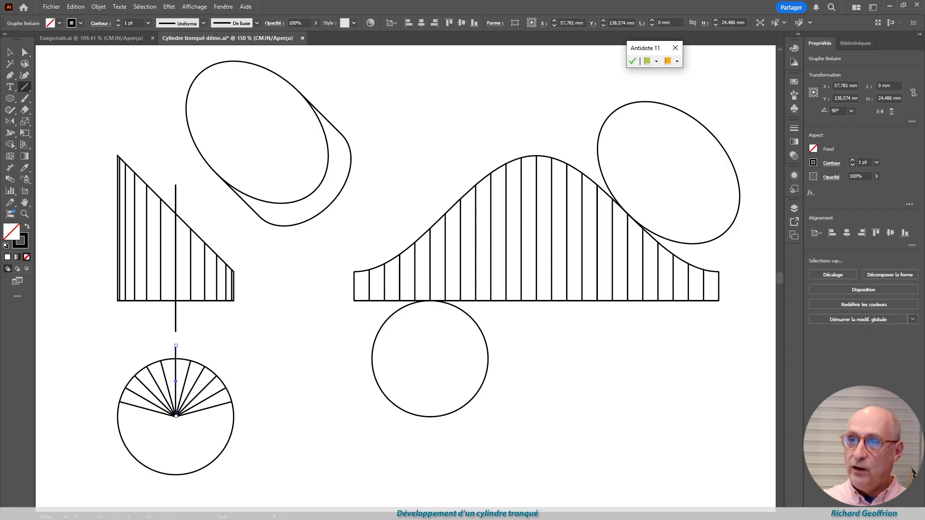
click(10, 52)
mouse_move(78, 59)
mouse_down()
mouse_move(476, 350)
mouse_move(706, 432)
mouse_move(759, 464)
mouse_move(762, 481)
mouse_up()
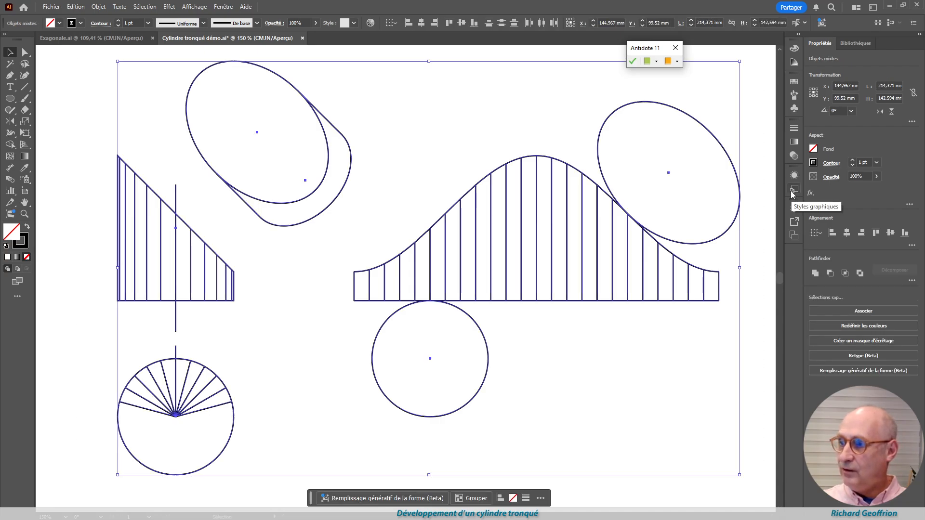
click(794, 192)
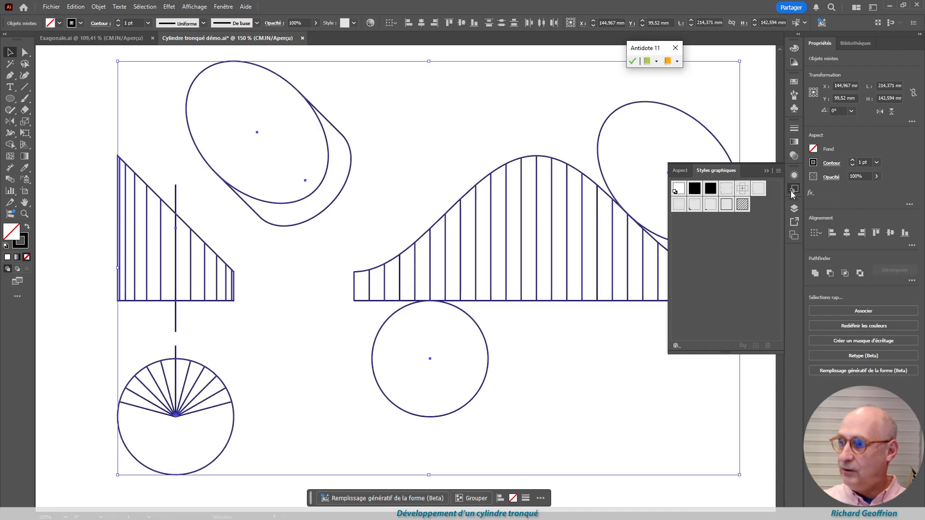
click(680, 207)
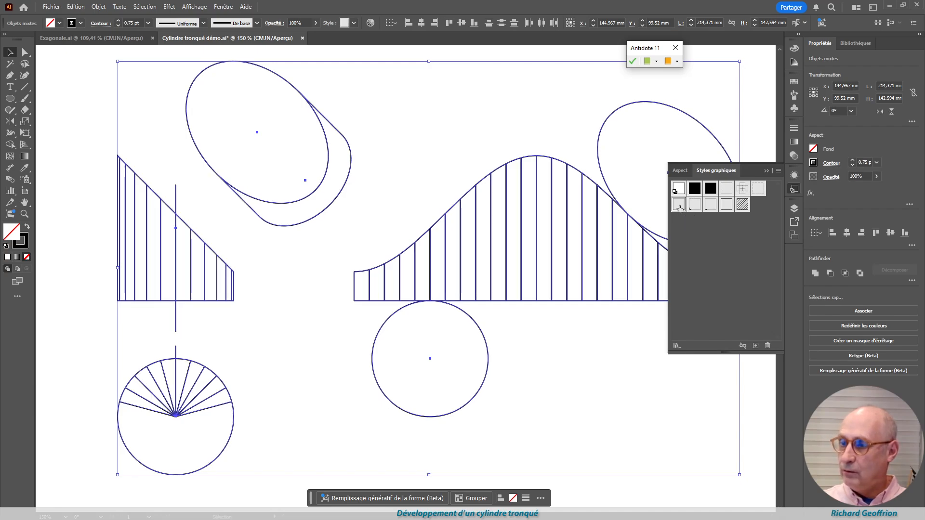
click(72, 92)
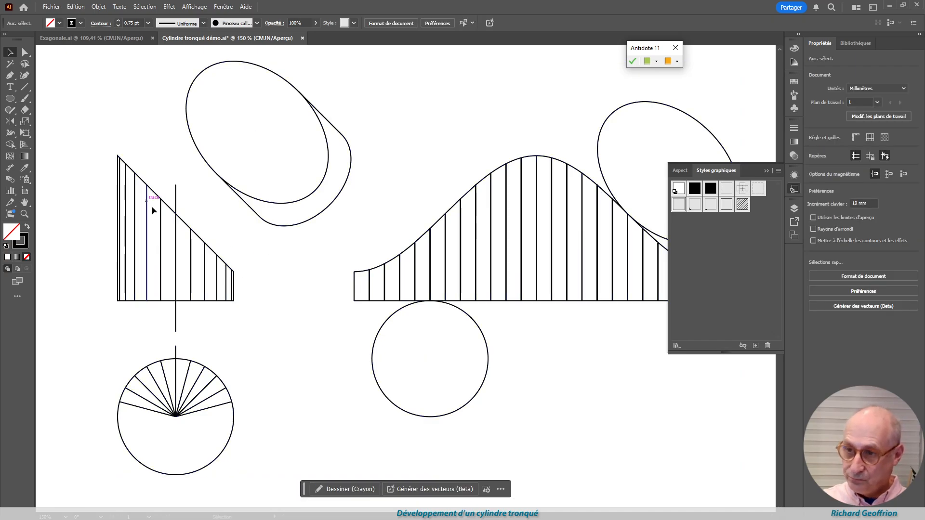
Apply the 1.5 pt graphic style to the front view's outline, the top view's circle and the auxiliary view's contours
click(186, 222)
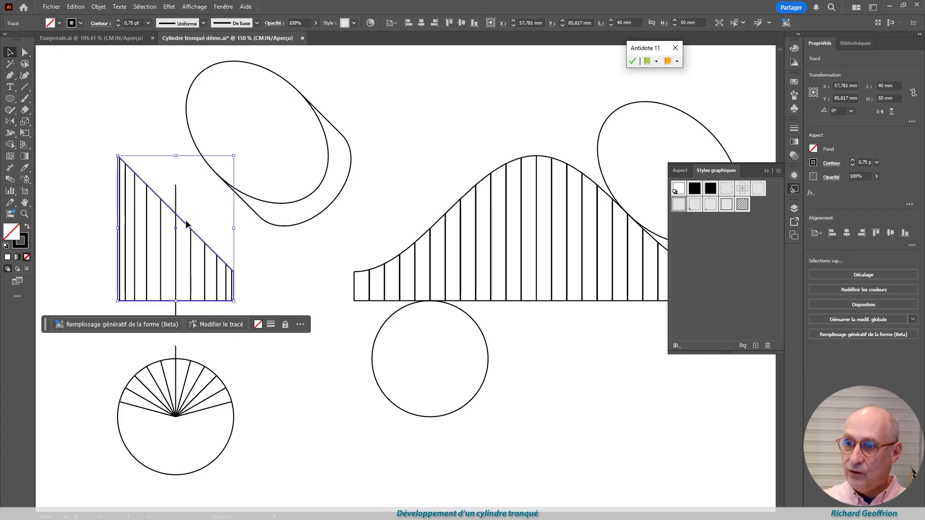
shift+click(230, 440)
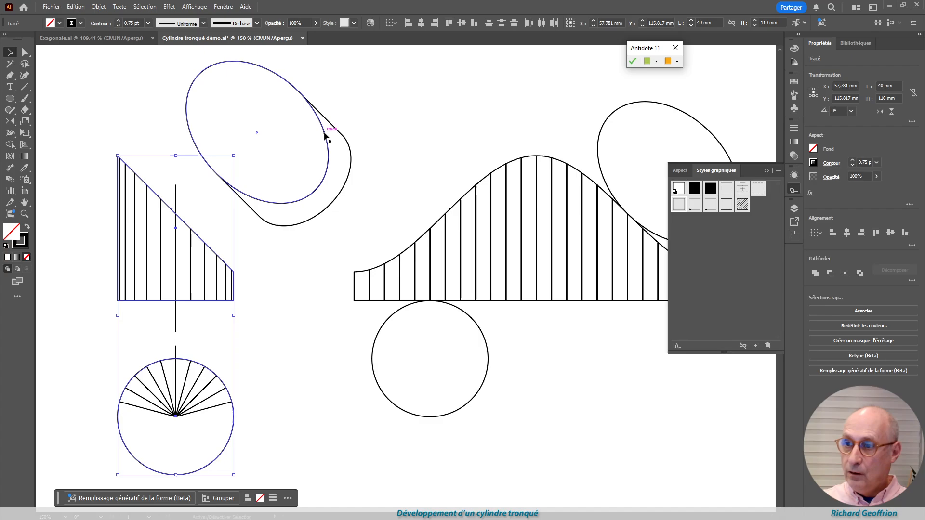
drag(376, 102, 257, 239)
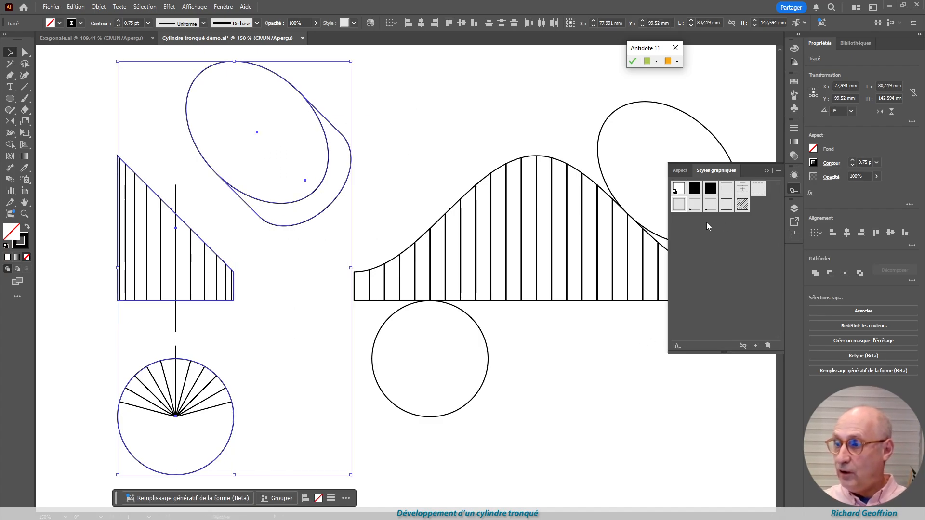
click(726, 207)
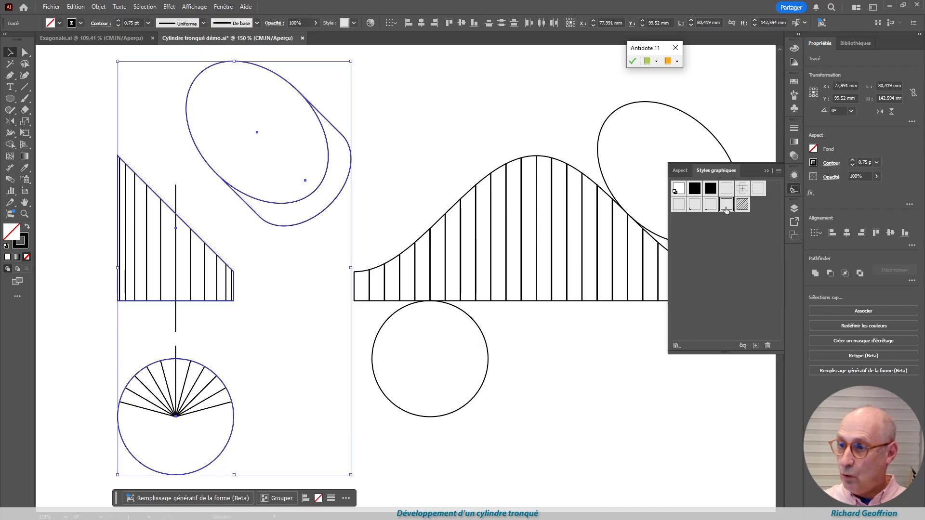
click(568, 414)
Apply the 1.5 pt graphic style to the development's outline and its attached circle and ellipse
click(480, 330)
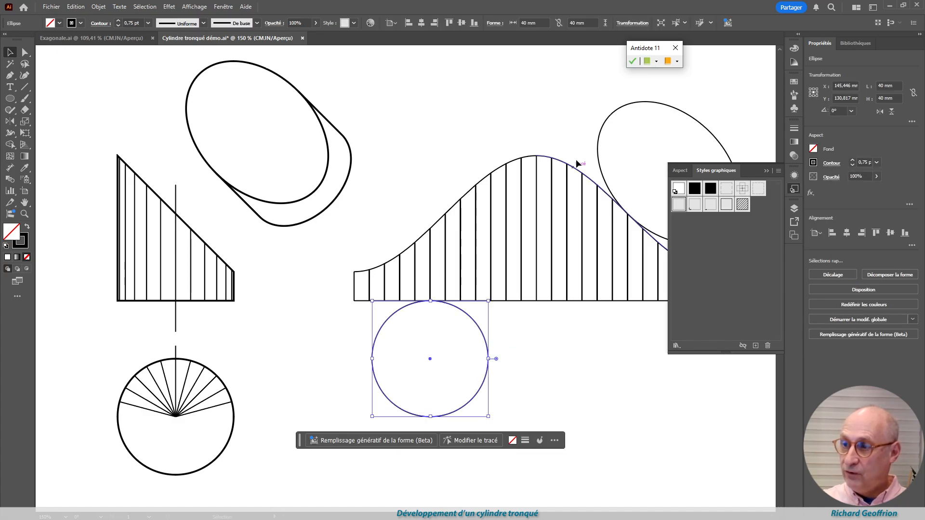
shift+click(599, 131)
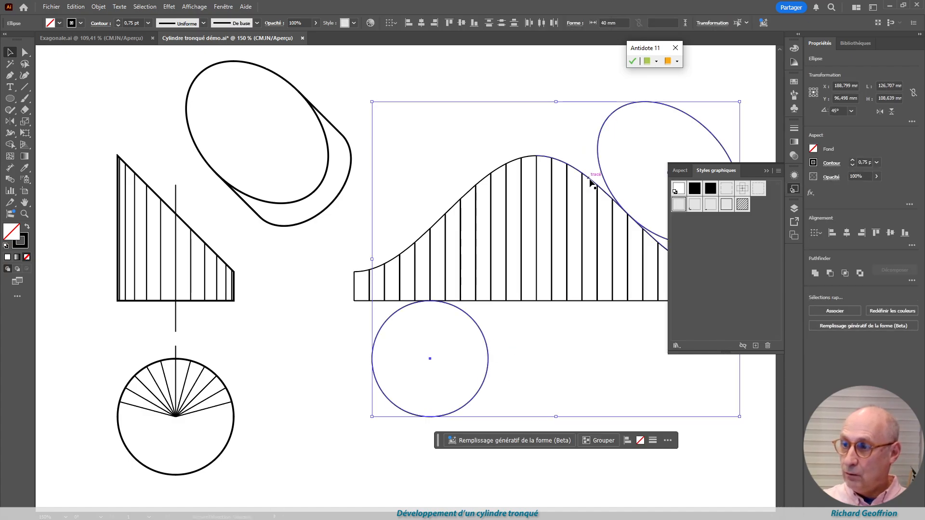
shift+click(501, 169)
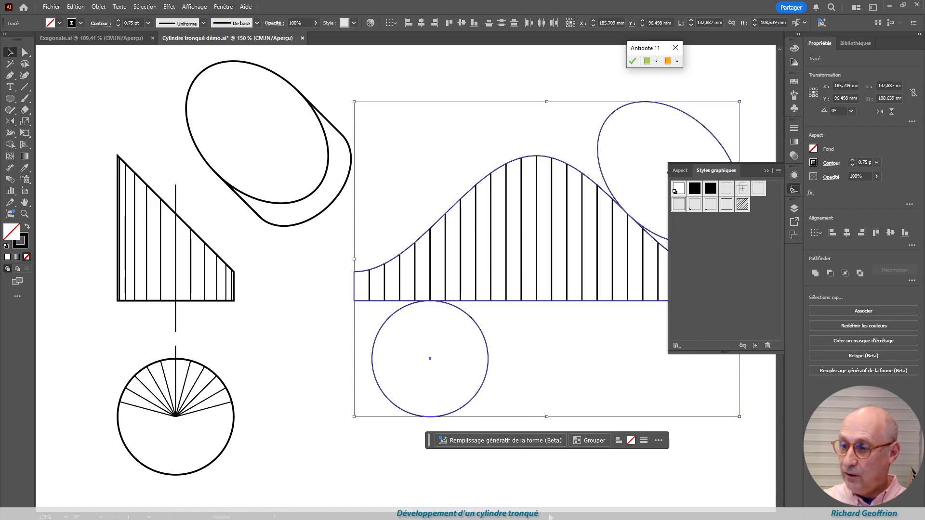
drag(529, 517, 535, 517)
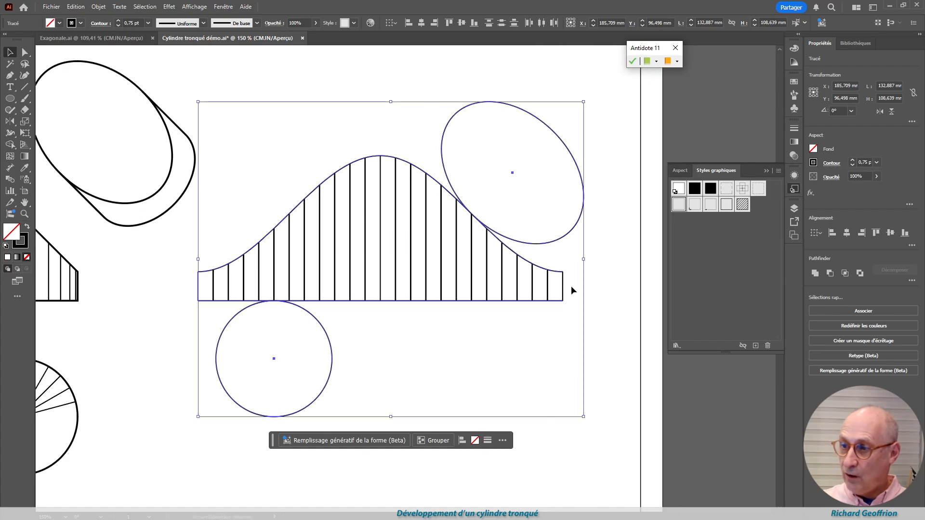
click(726, 205)
click(469, 365)
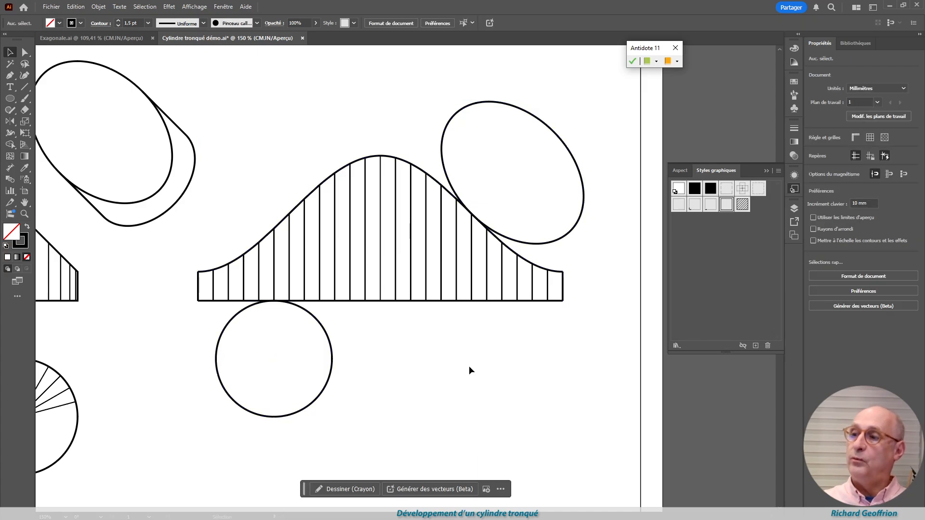
Apply the crossed centre-line graphic style to the vertical line rising from the top view's centre
scroll(424, 351, left, 2)
scroll(386, 343, down, 1)
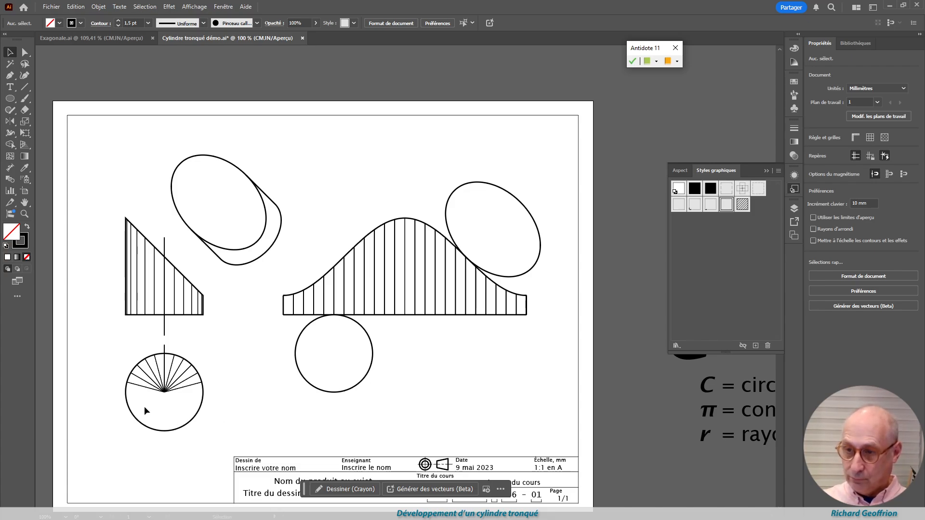
click(163, 369)
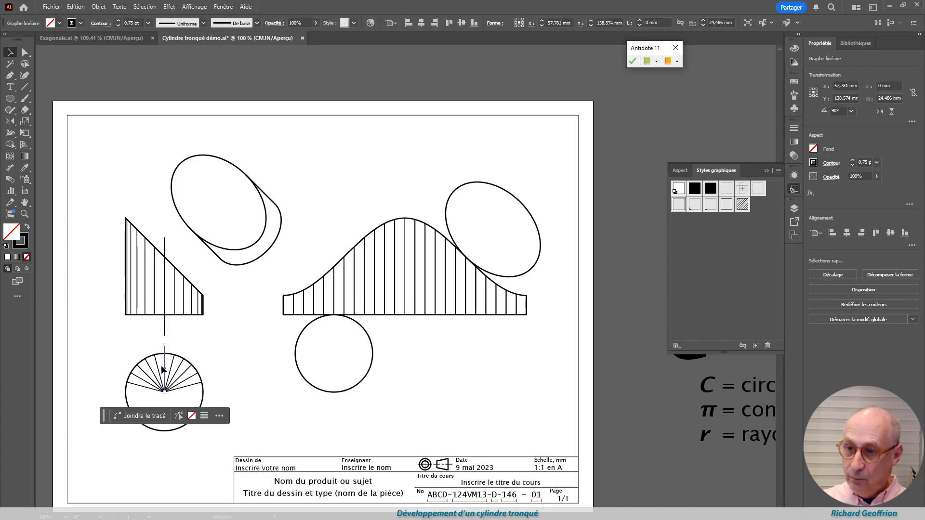
click(744, 189)
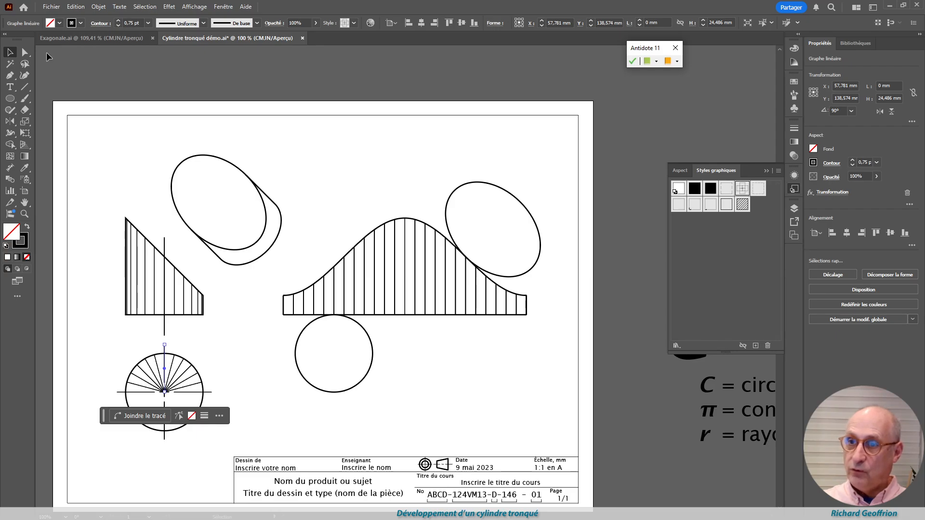
click(180, 327)
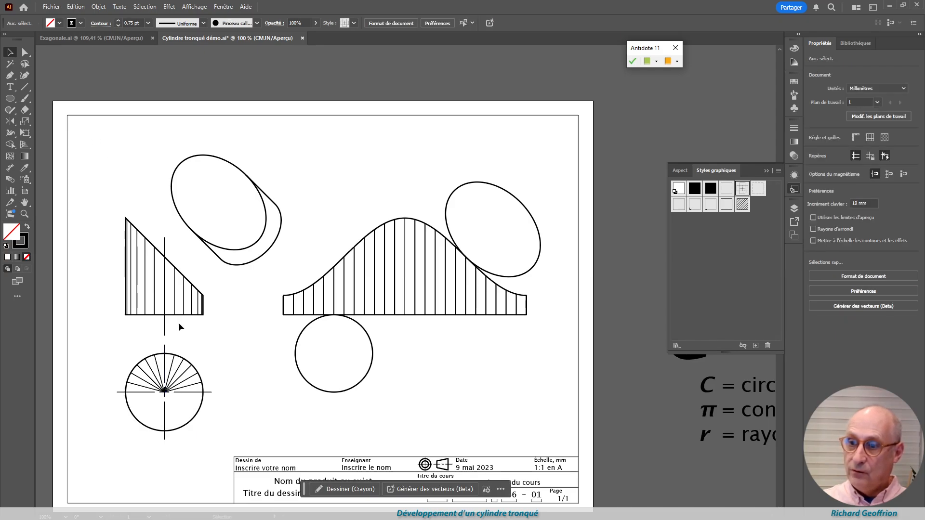
Apply the single dash-dot axis graphic style to the front view's extended middle vertical line
click(164, 284)
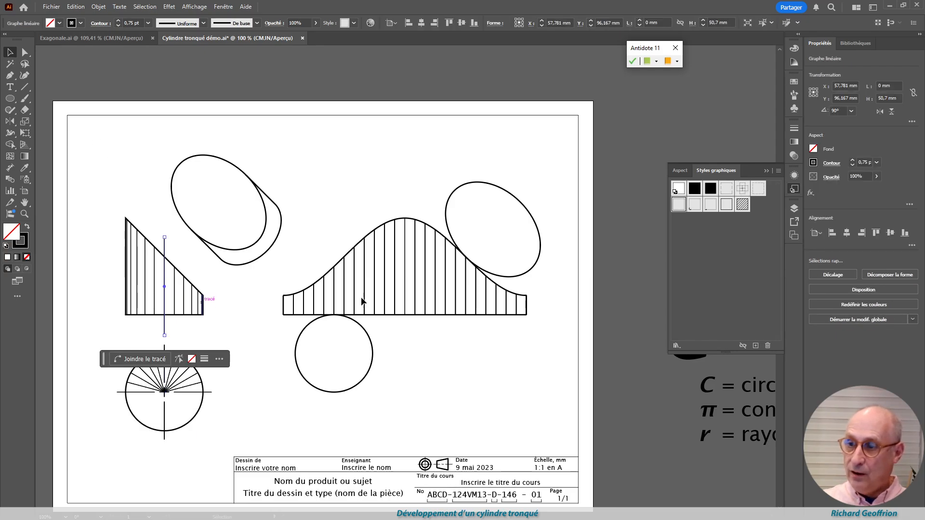
click(730, 195)
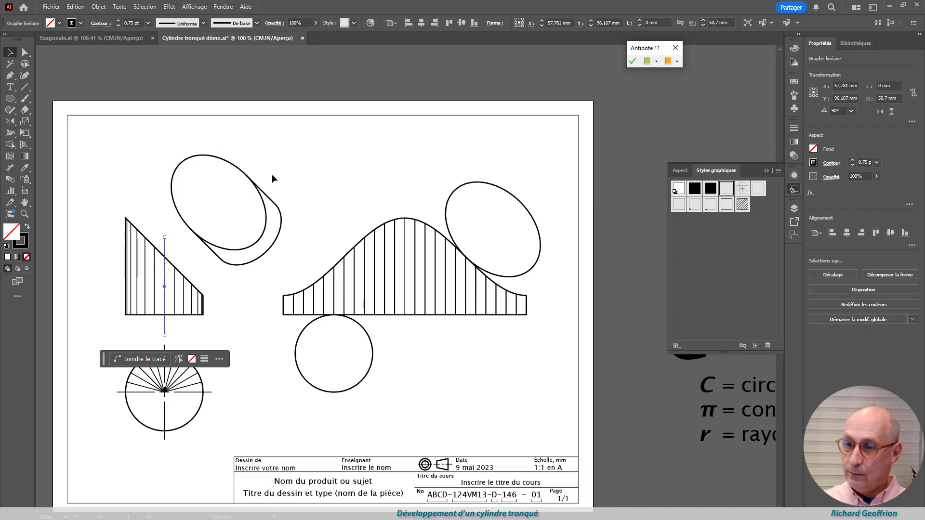
click(120, 195)
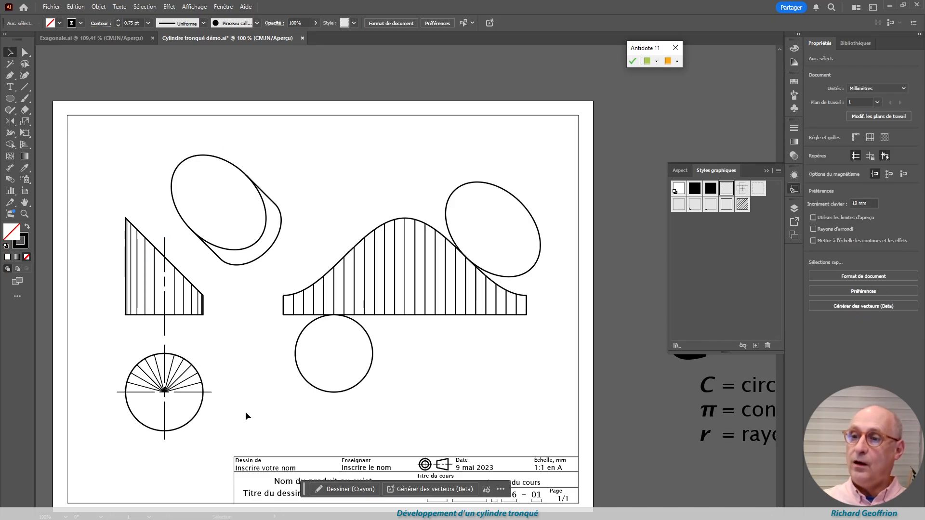
Fit the whole artboard in the window to review the drawing with its title block
scroll(247, 378, right, 1)
scroll(255, 387, left, 4)
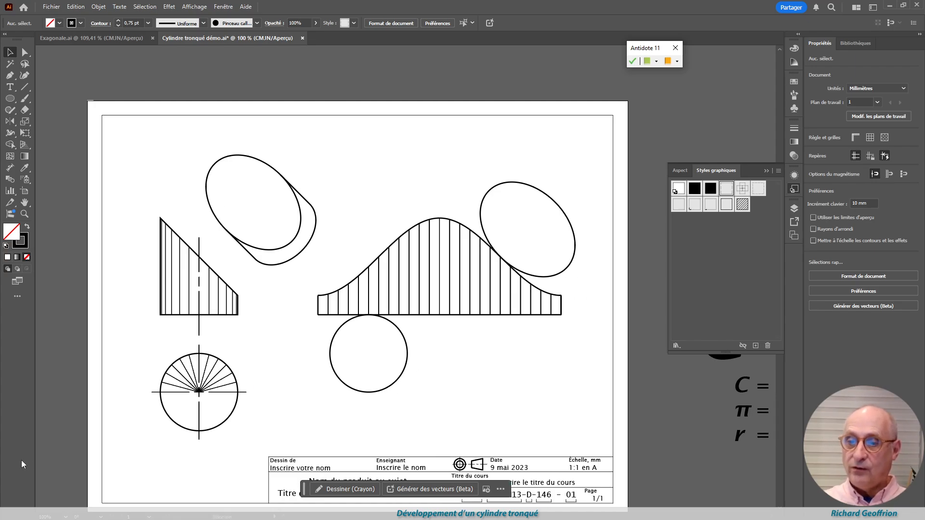
key(F7)
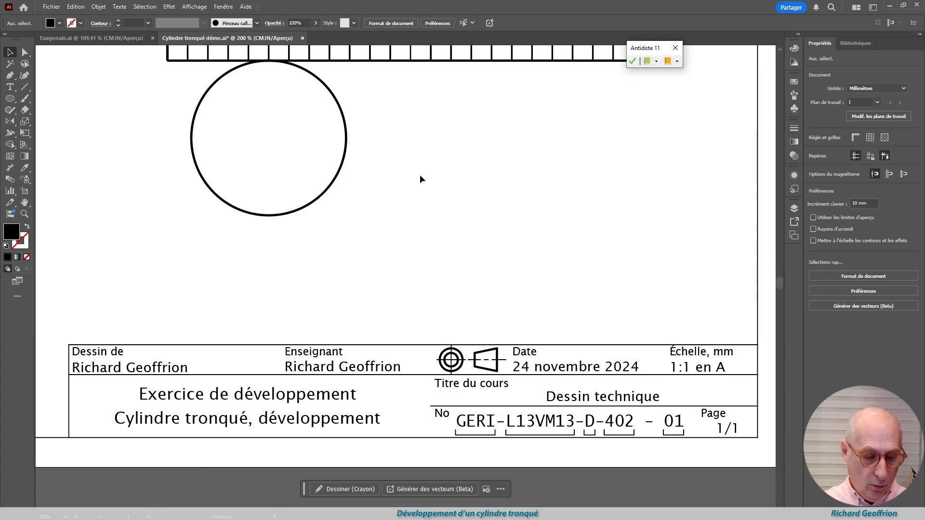
key(ctrl+0)
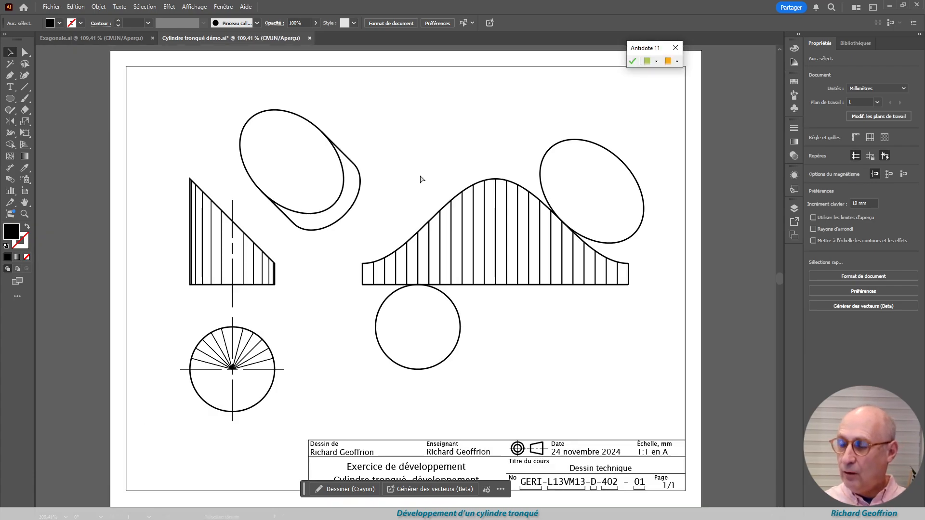